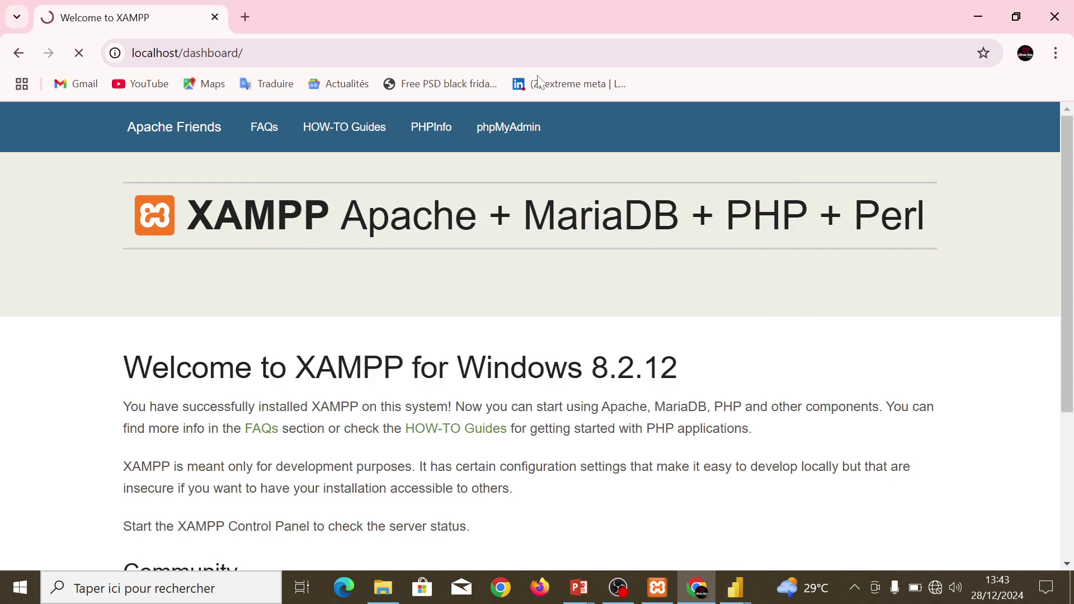
- Open phpMyAdmin from the XAMPP dashboard
left_click(506, 132)
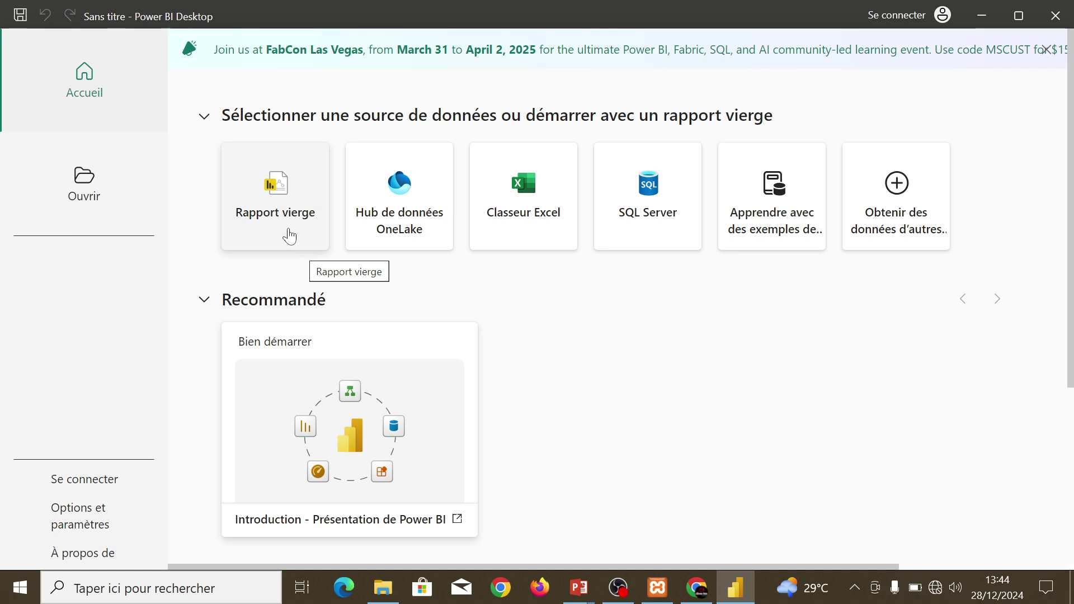
- Switch to Power BI Desktop, create a blank report and start a data connection with the MySQL database connector
left_click(289, 234)
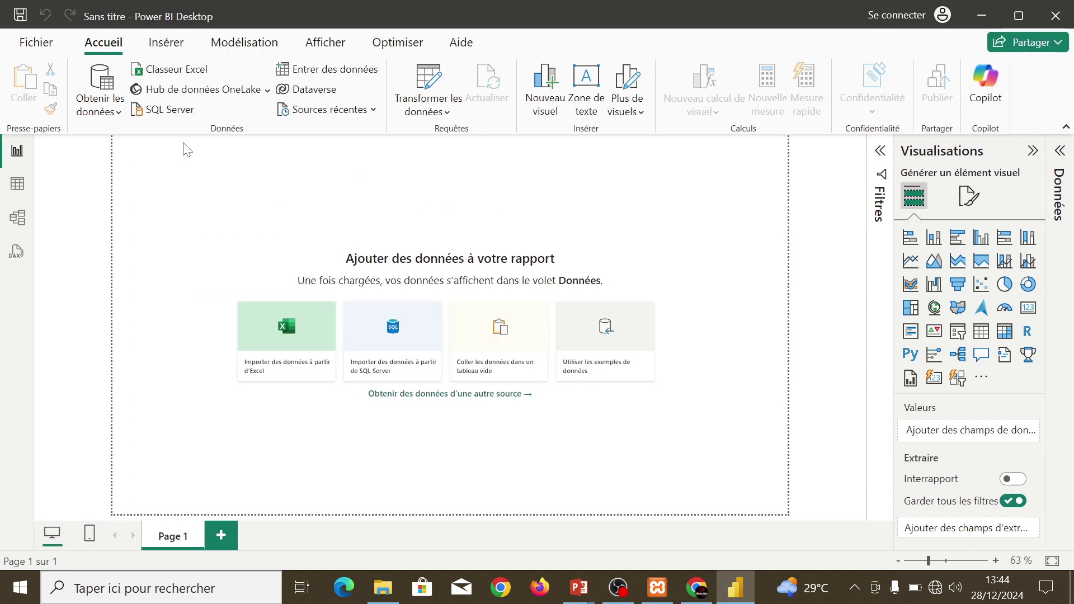
left_click(117, 114)
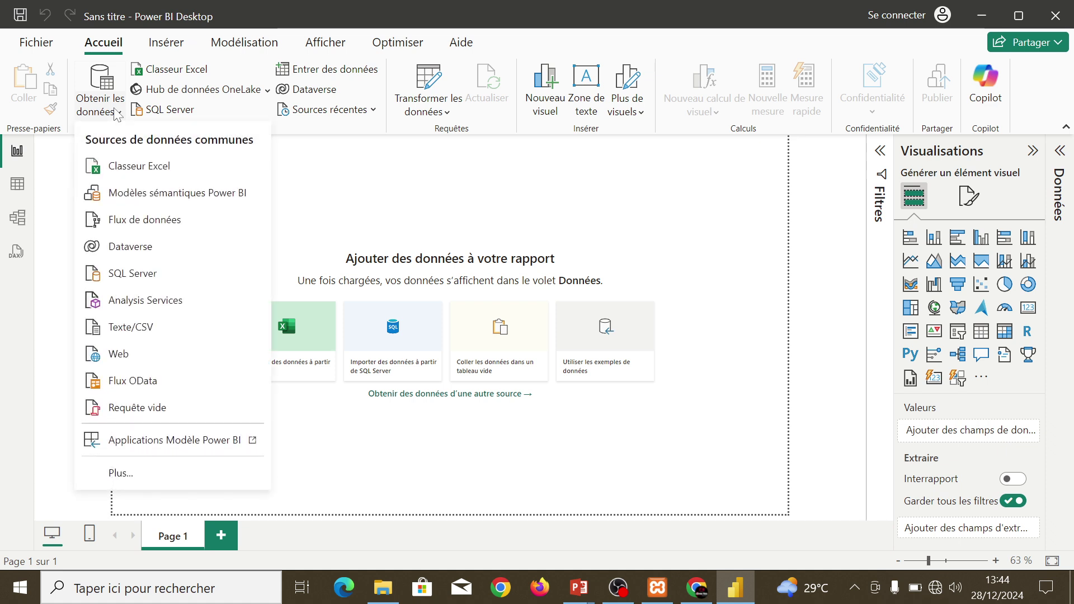
left_click(156, 474)
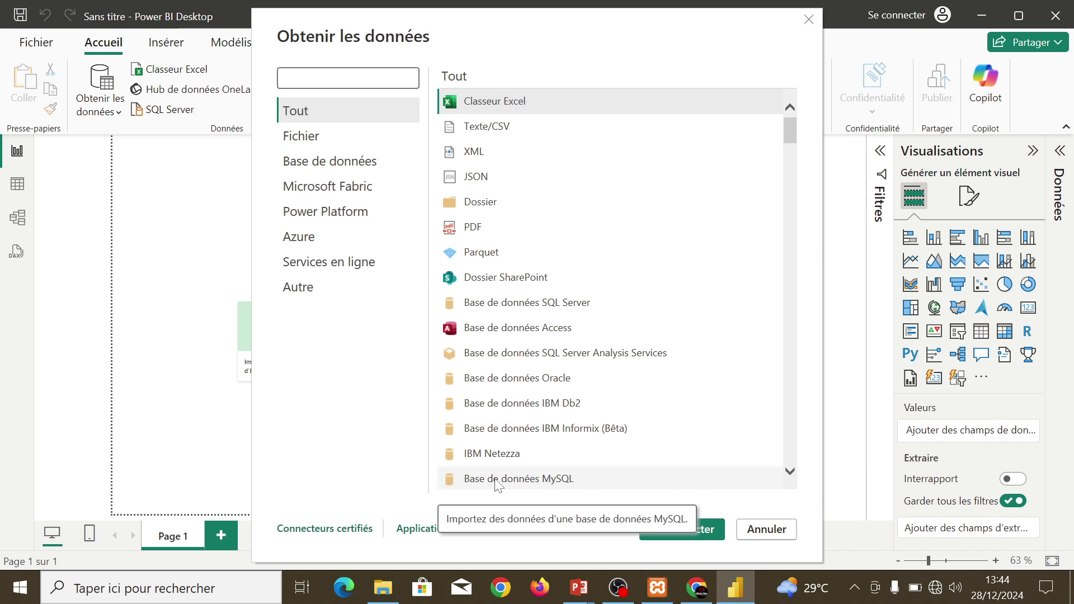
left_click(546, 480)
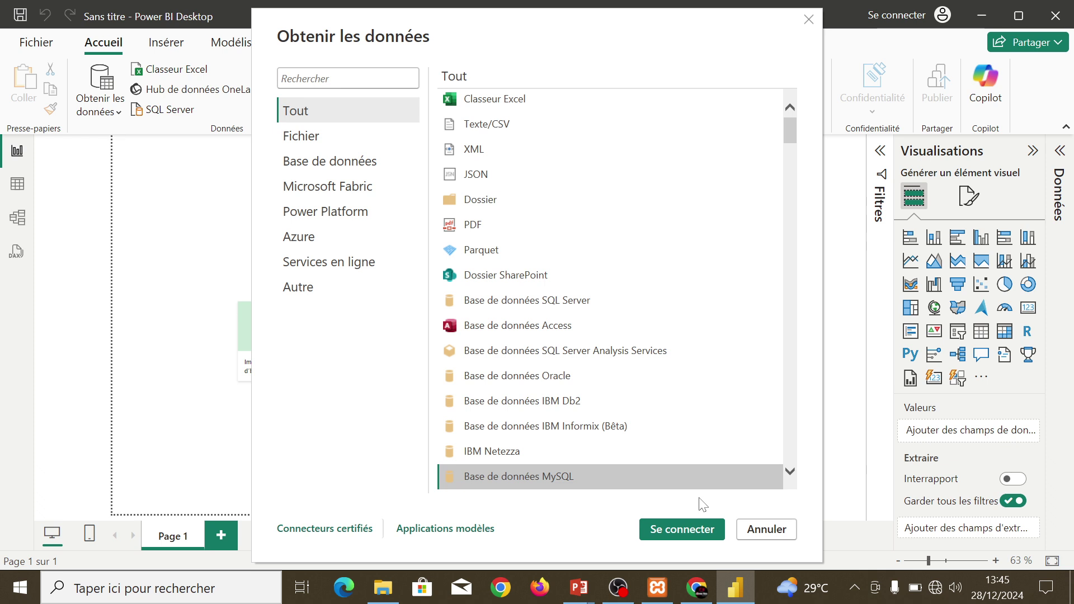
left_click(679, 531)
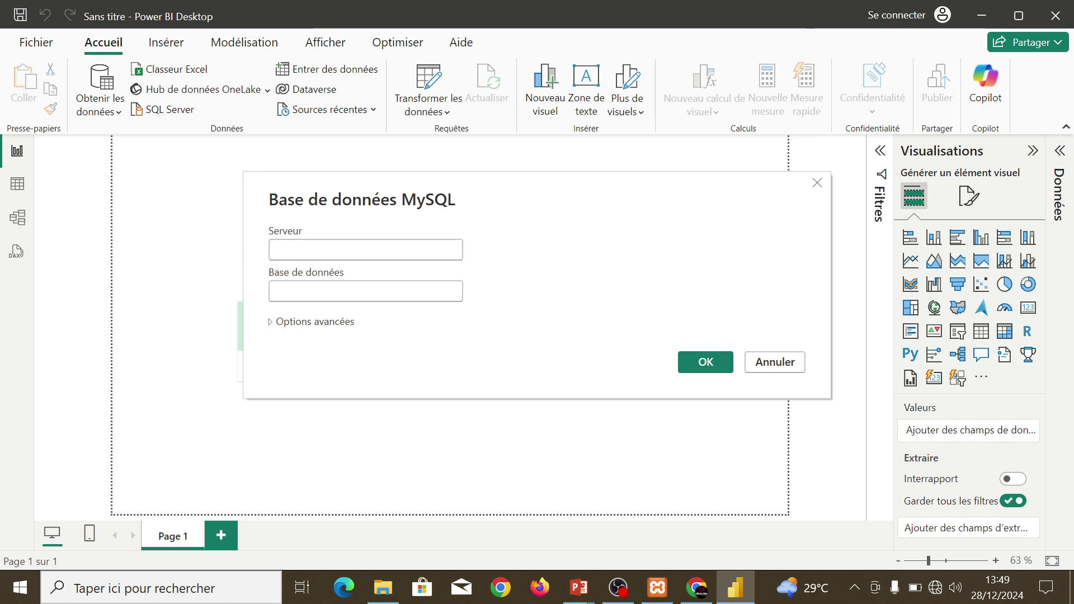
- Connect to the MySQL database ventes on the server localhost
left_click(365, 250)
type("local")
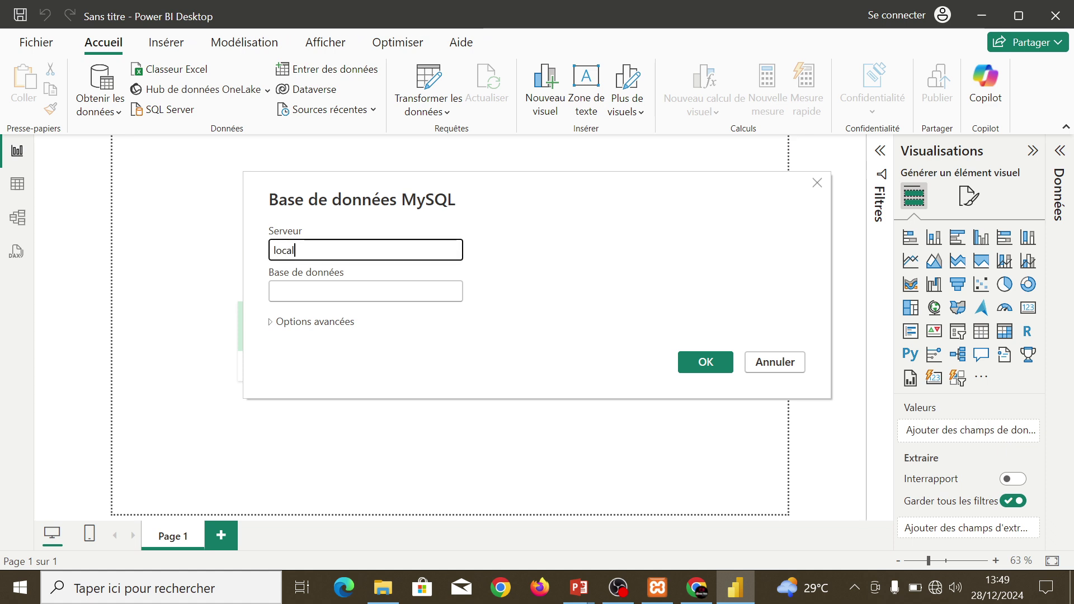
type("host")
key("Tab")
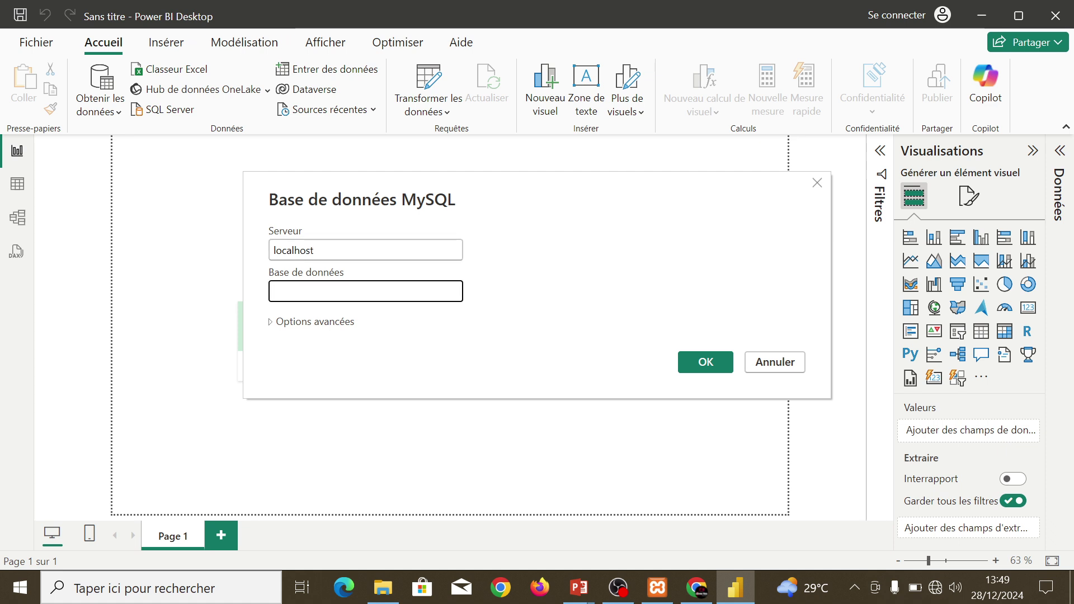
type("ventes")
left_click(706, 354)
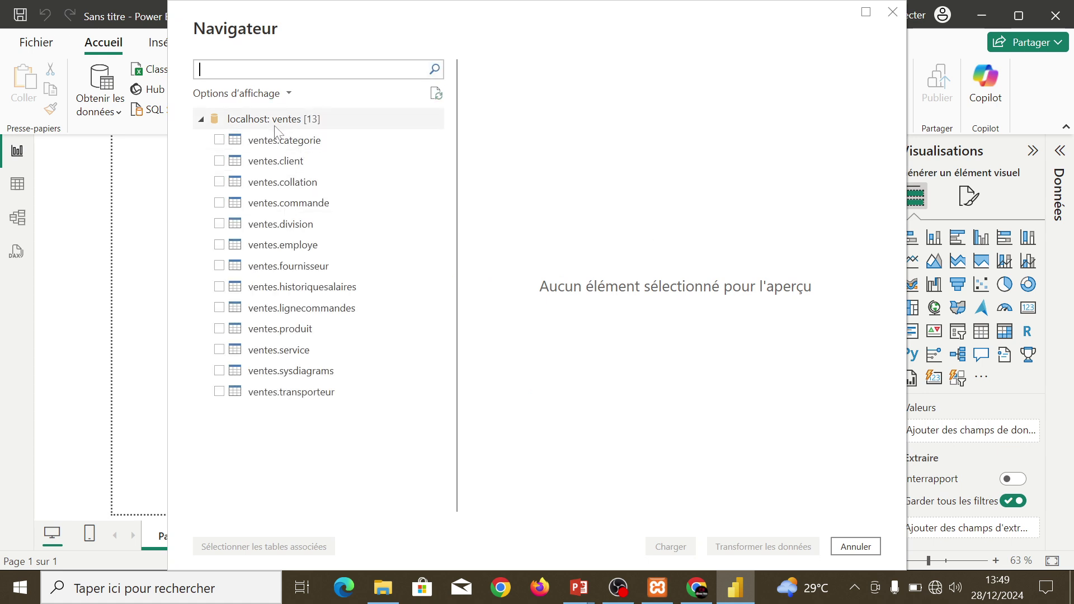
- Select every table of the ventes database, from ventes.categorie to ventes.transporteur, and open them for data transformation
left_click(220, 143)
left_click(219, 162)
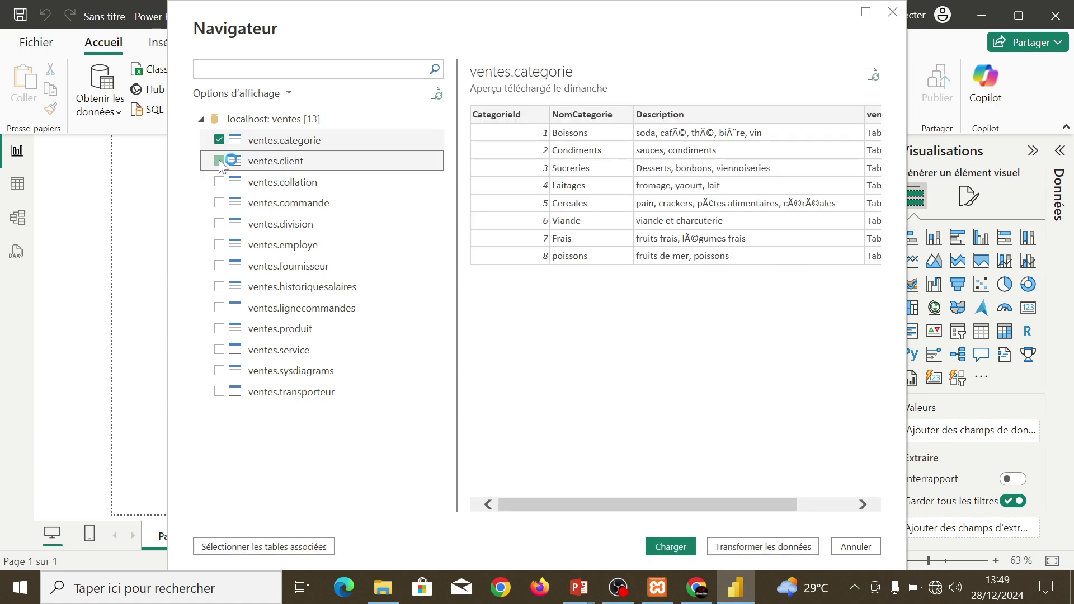
left_click(220, 183)
left_click(220, 204)
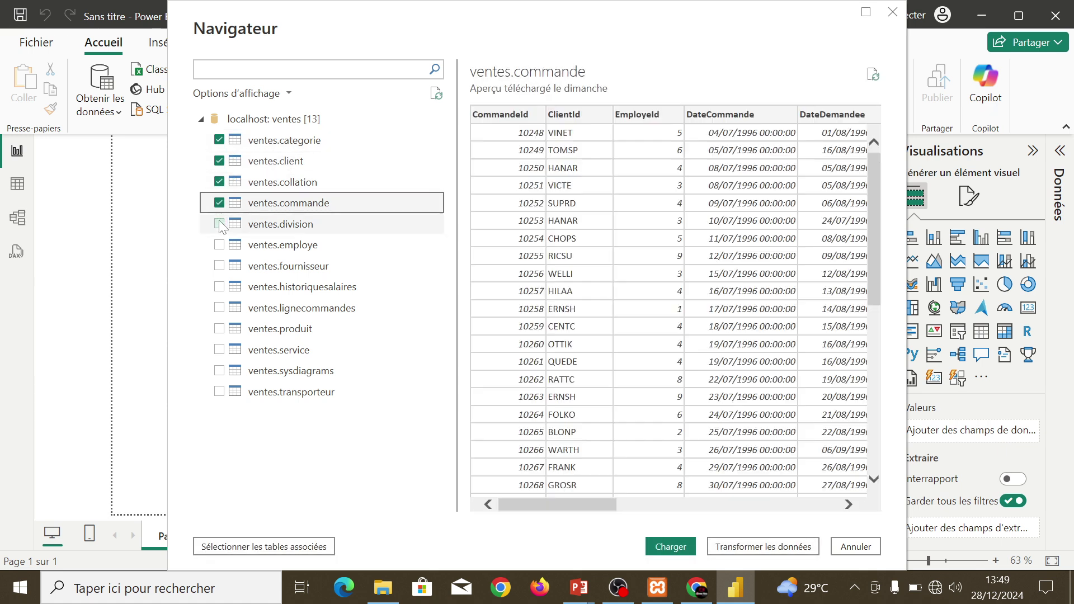
left_click(220, 224)
left_click(220, 245)
left_click(219, 266)
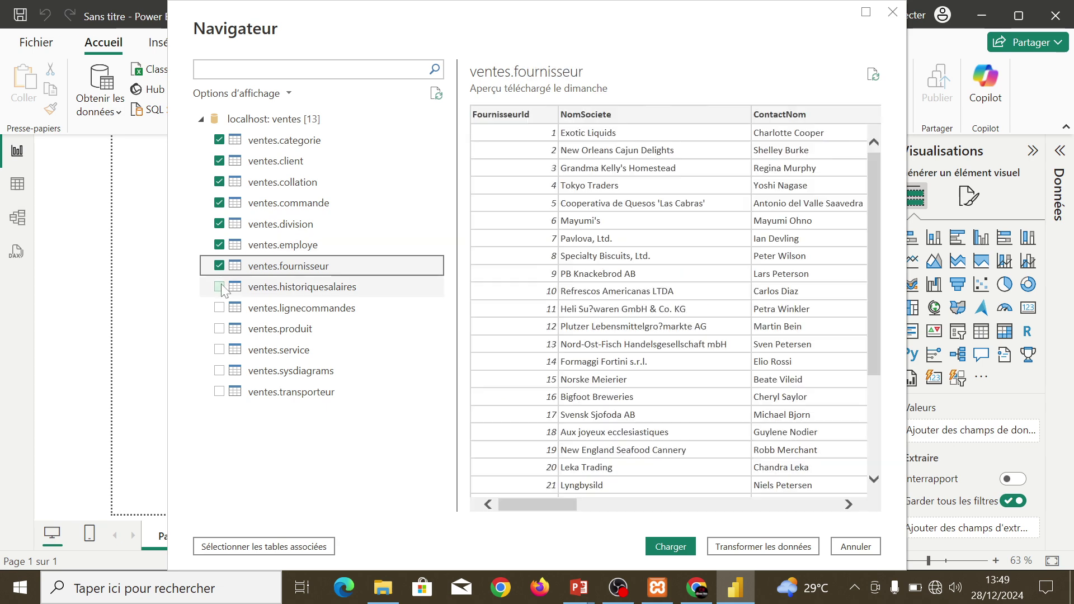
left_click(220, 286)
left_click(220, 308)
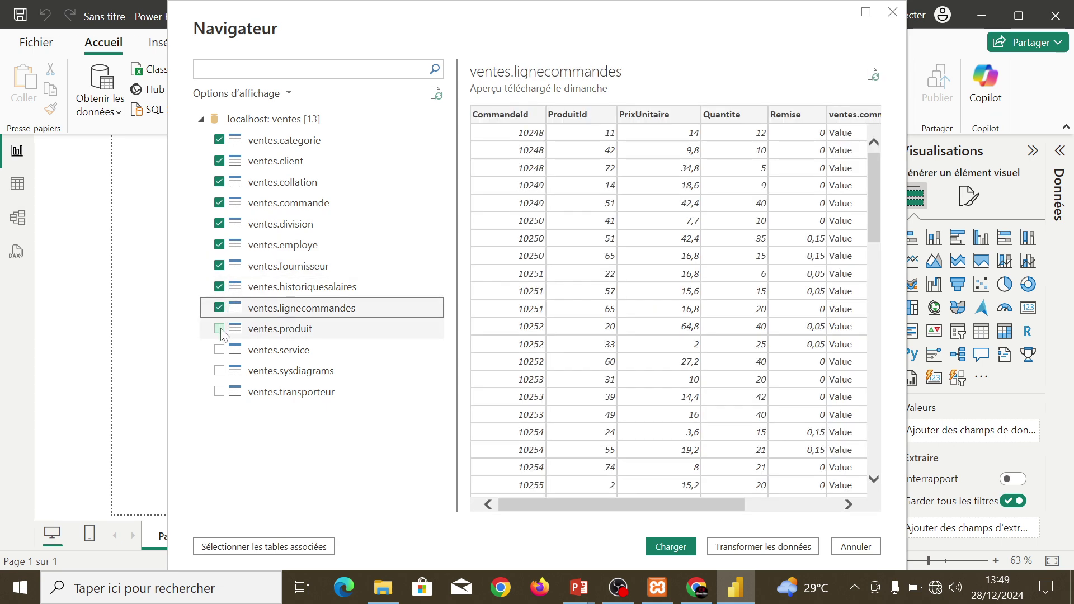
left_click(220, 329)
left_click(221, 350)
left_click(220, 371)
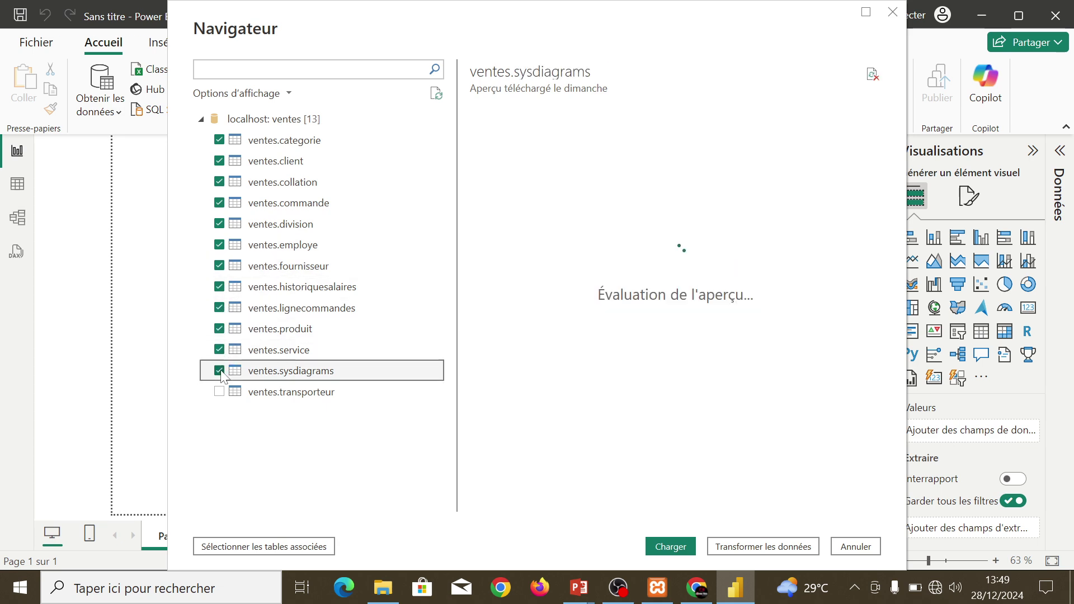
left_click(220, 392)
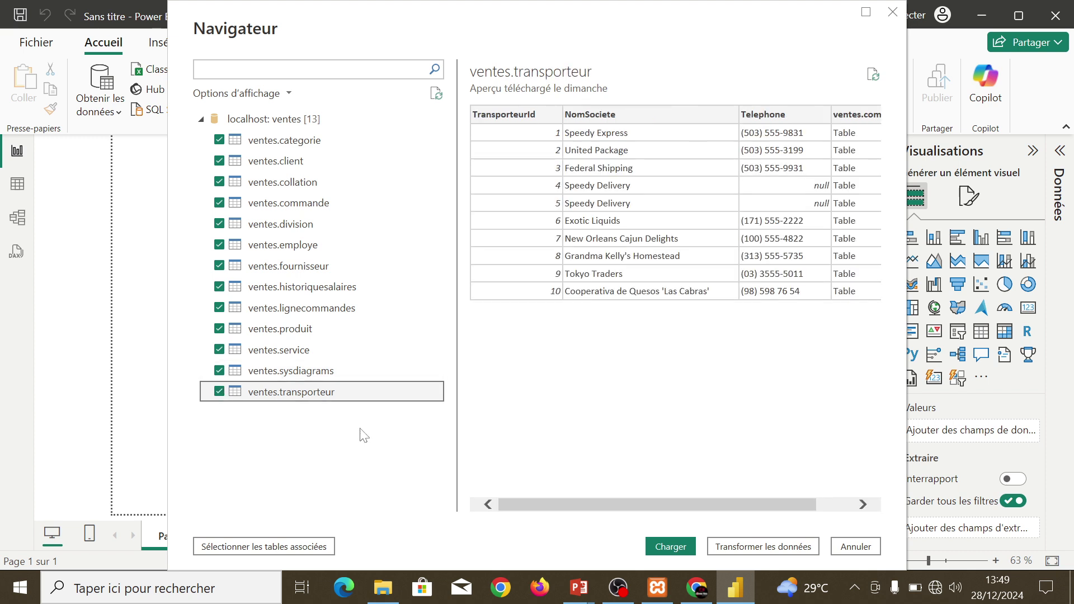
left_click(761, 547)
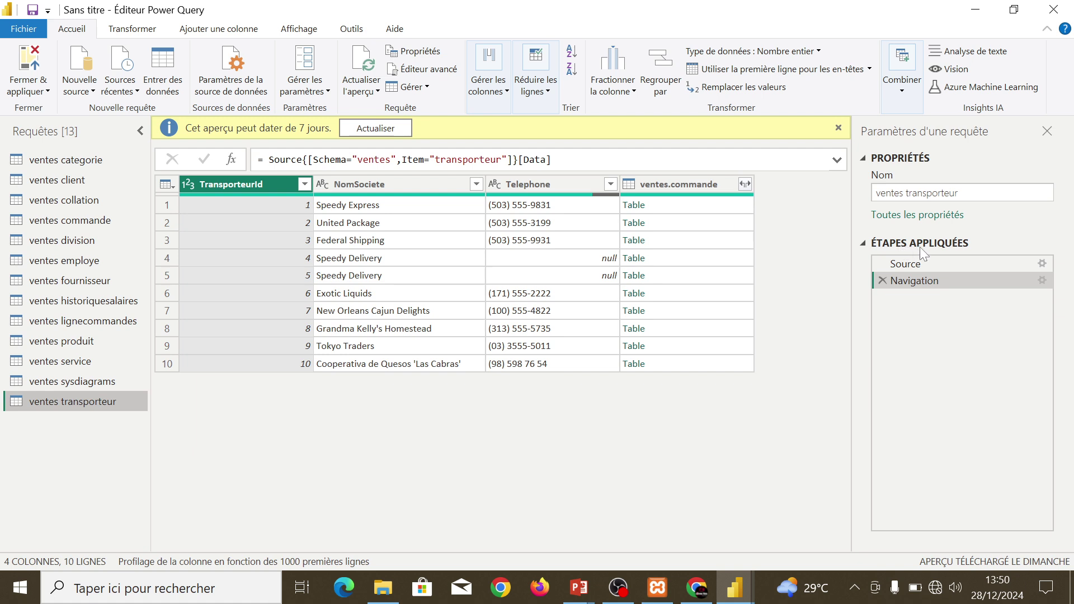
- Examine the Source and Navigation applied steps of the ventes transporteur query
left_click(865, 242)
left_click(865, 243)
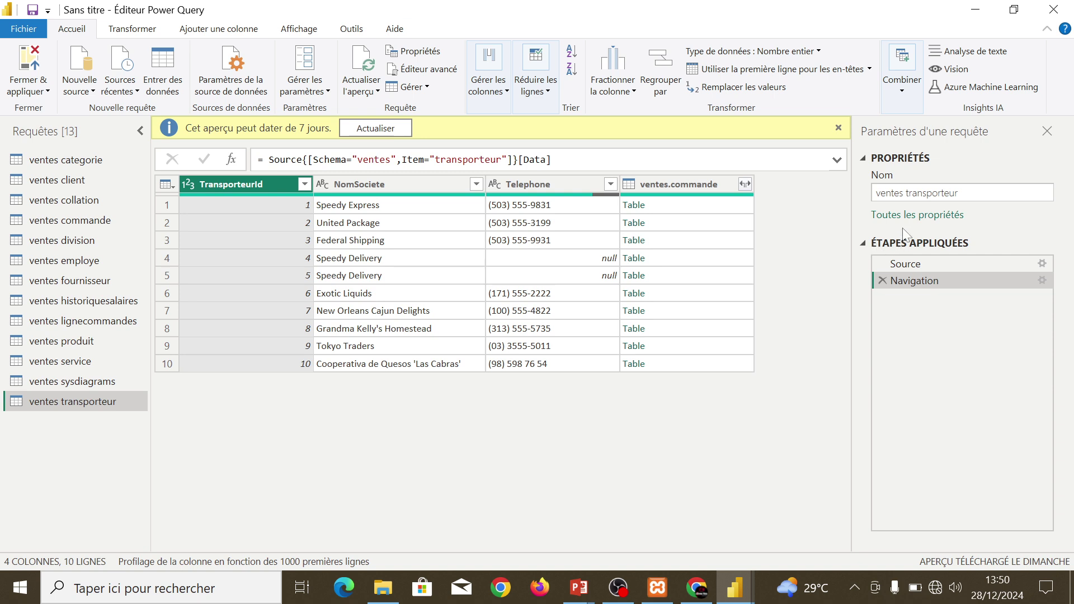
left_click(901, 263)
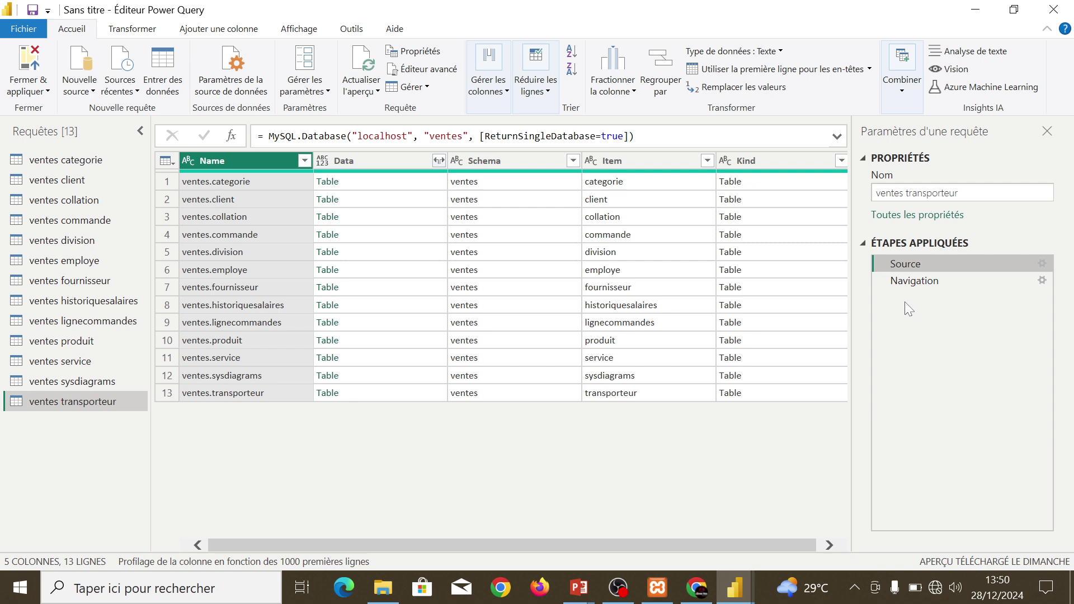
left_click(918, 282)
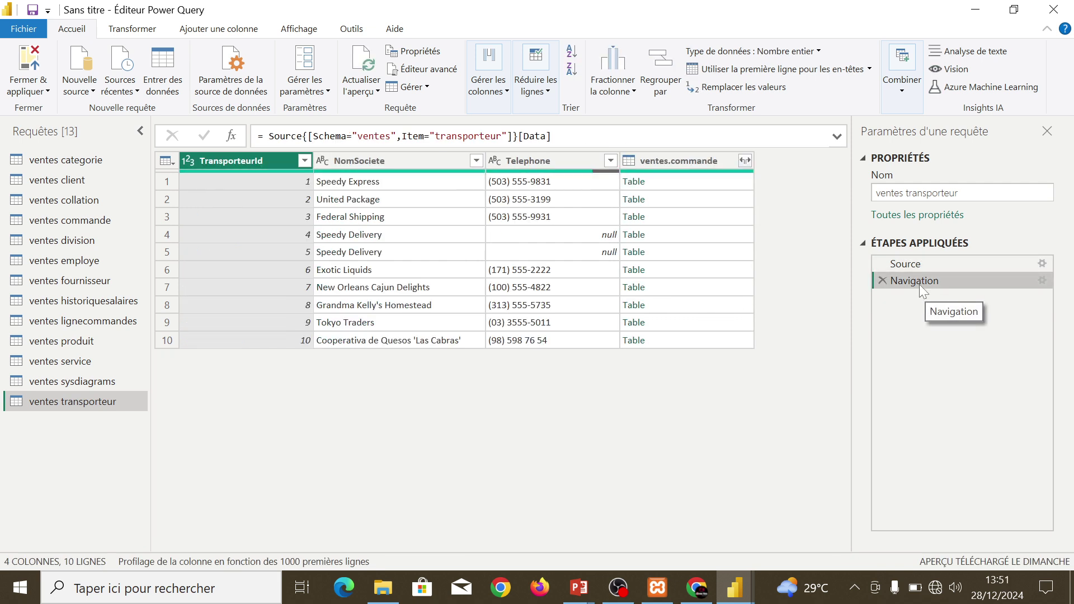
left_click(901, 264)
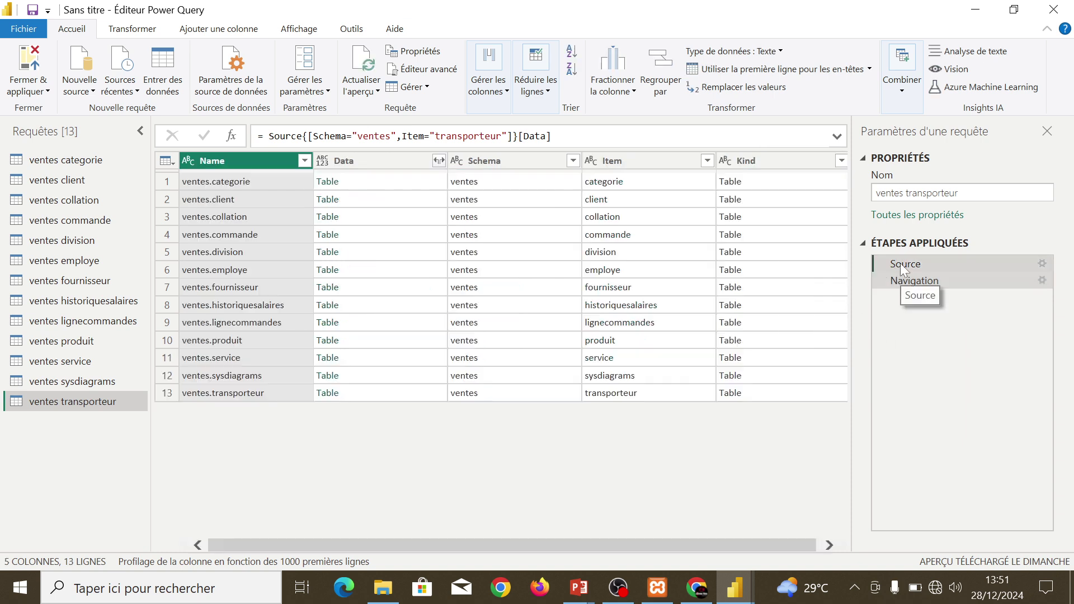
left_click(902, 279)
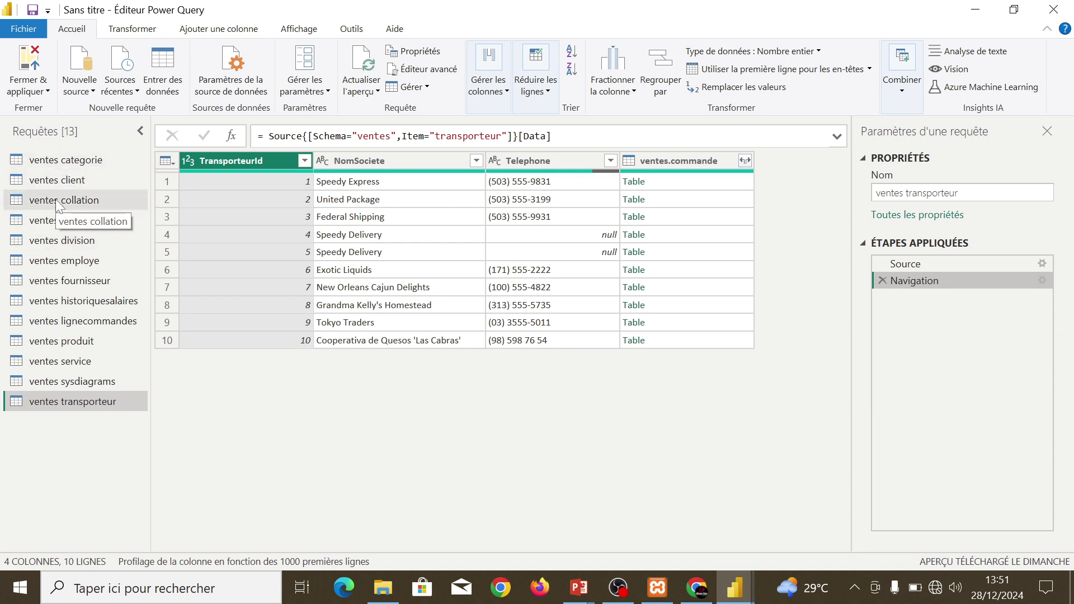
- Rename the ventes categorie query as Categorie
left_click(52, 162)
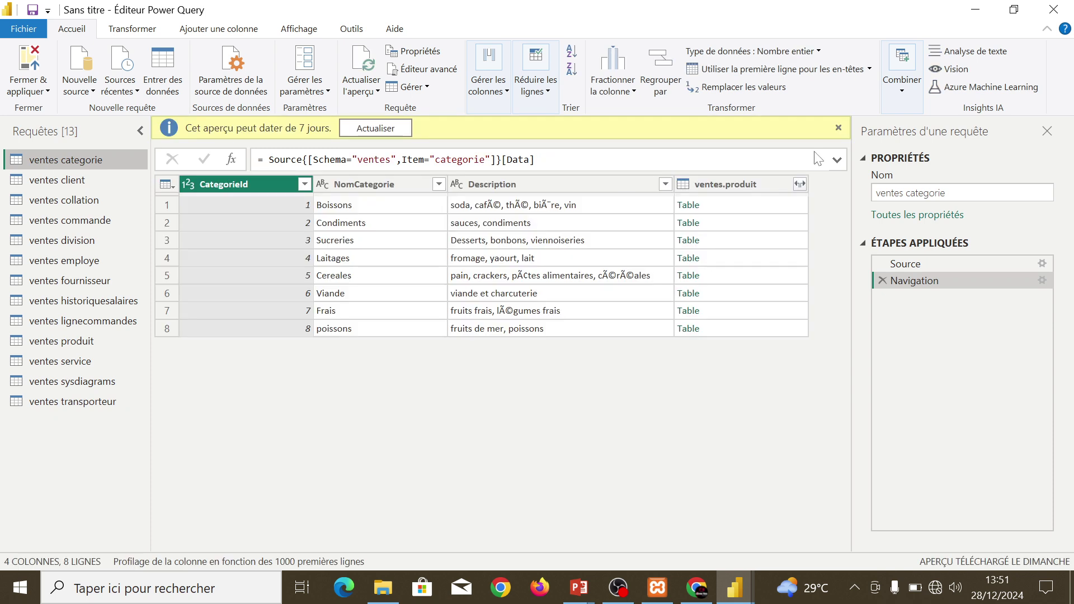
left_click(911, 192)
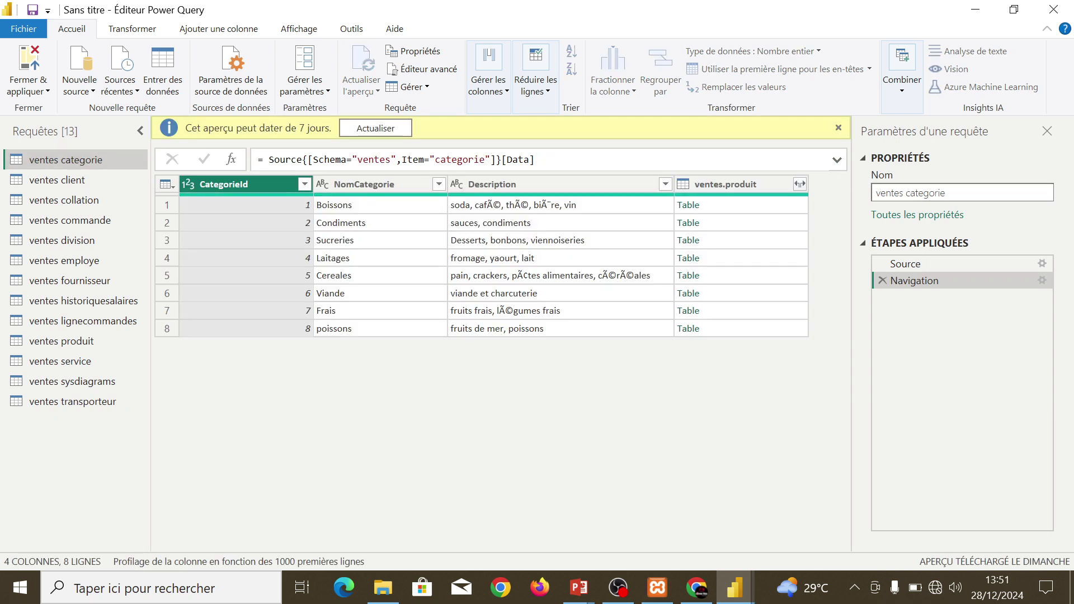
key("BackSpace")
key("BackSpace")
key("BackSpace")
key("BackSpace")
key("BackSpace")
key("BackSpace")
key("BackSpace")
key("BackSpace")
type("C")
key("Return")
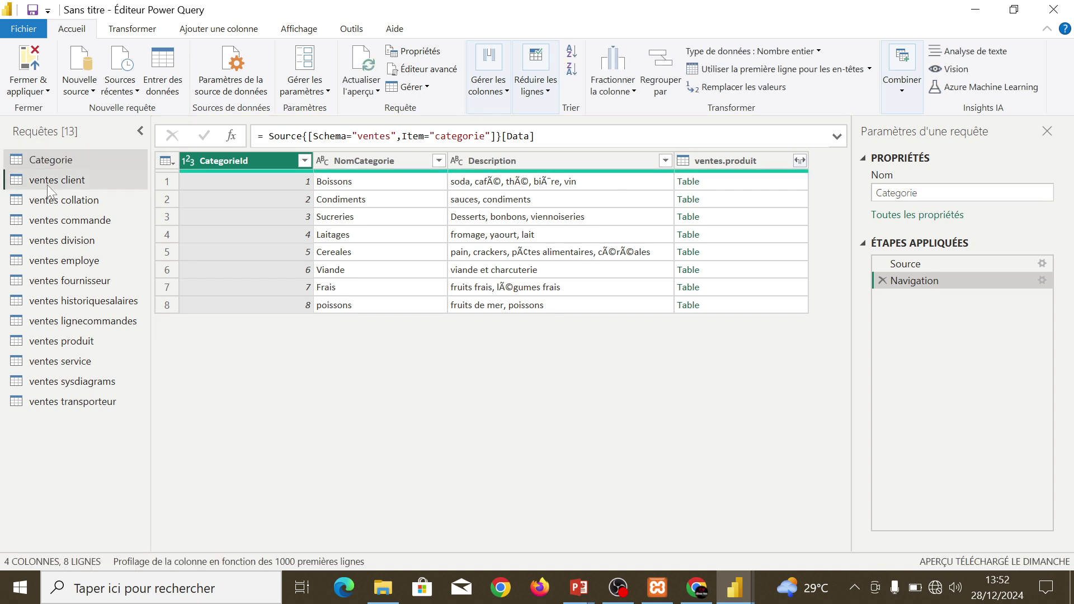
- Rename the ventes client query as Client
left_click(47, 182)
left_click(911, 192)
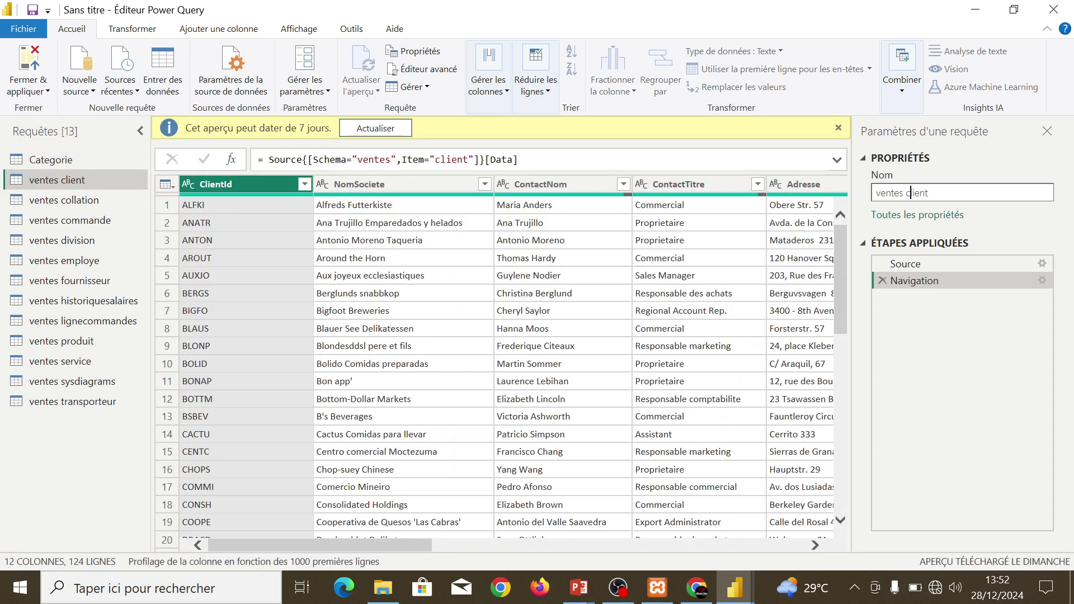
key("BackSpace")
key("BackSpace")
key("BackSpace")
key("BackSpace")
key("BackSpace")
key("BackSpace")
key("BackSpace")
key("BackSpace")
type("C")
key("Return")
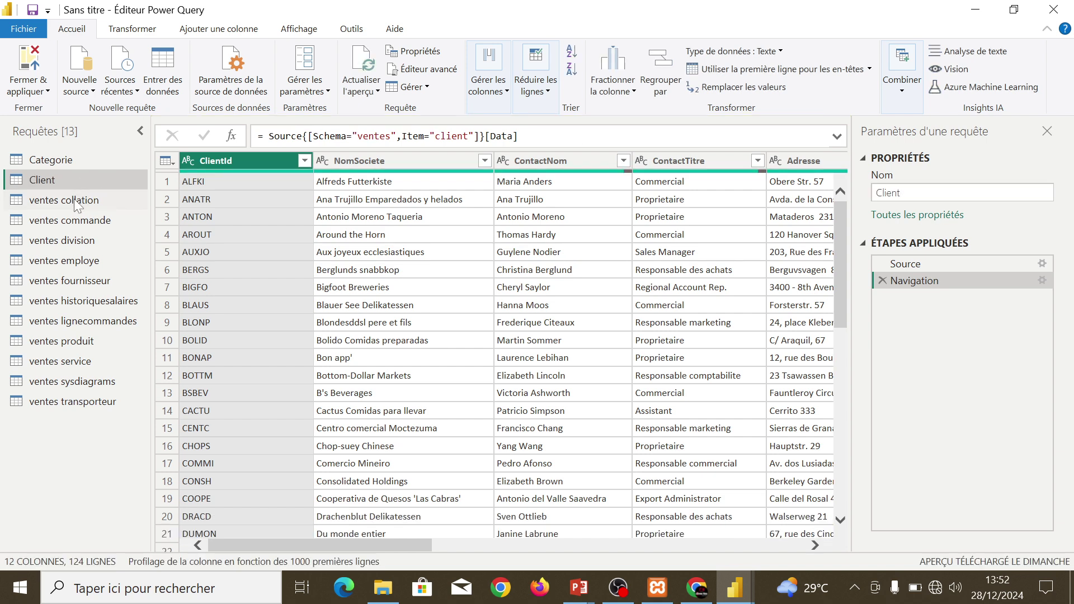
- Rename the ventes collation query as Collation
left_click(75, 200)
left_click(907, 193)
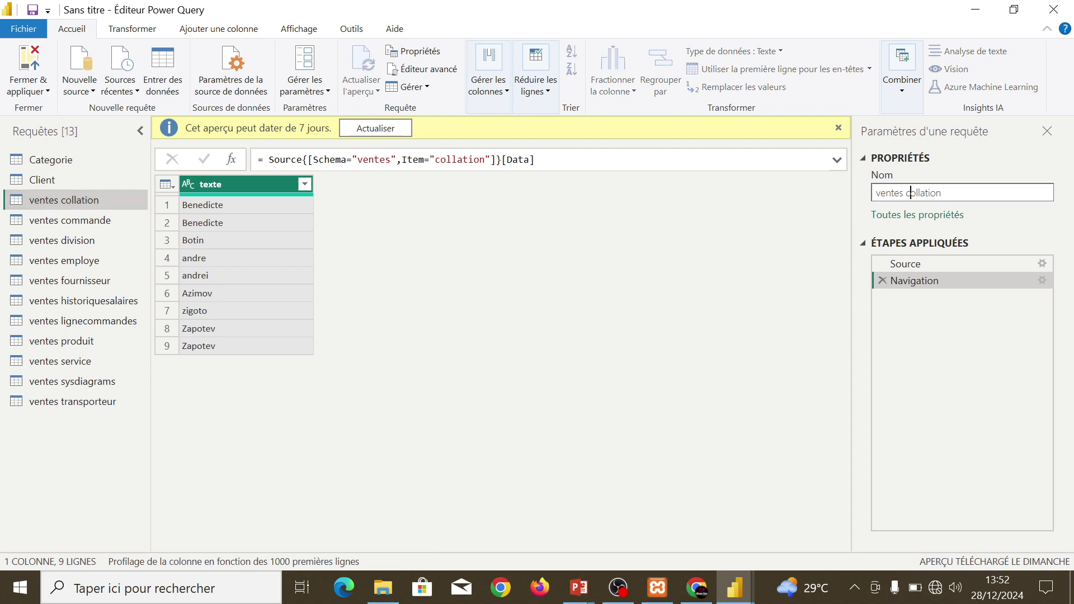
key("BackSpace")
key("BackSpace")
key("BackSpace")
key("BackSpace")
key("BackSpace")
key("BackSpace")
key("BackSpace")
key("BackSpace")
type("C")
key("Return")
- Rename the ventes commande query as Commande
left_click(95, 220)
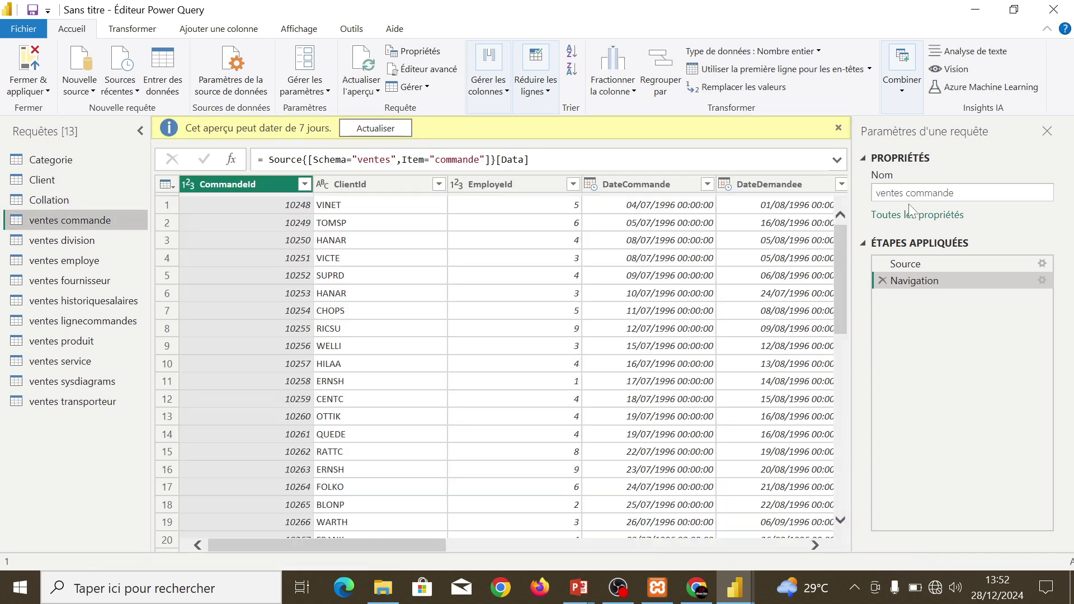
left_click(907, 192)
key("BackSpace")
key("BackSpace")
key("BackSpace")
key("BackSpace")
key("BackSpace")
key("BackSpace")
key("BackSpace")
key("BackSpace")
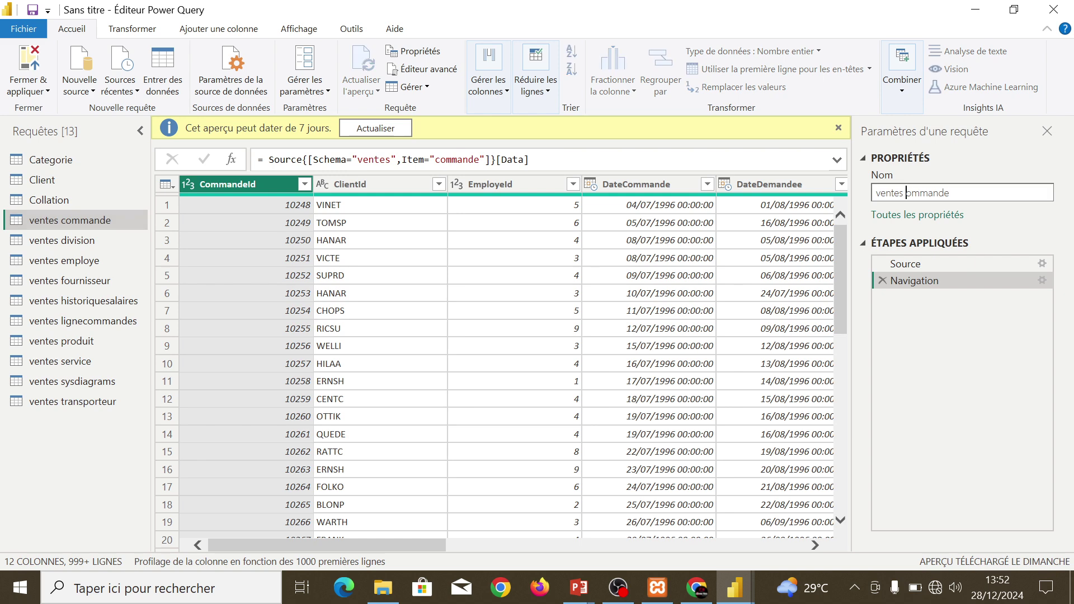
type("C")
key("Return")
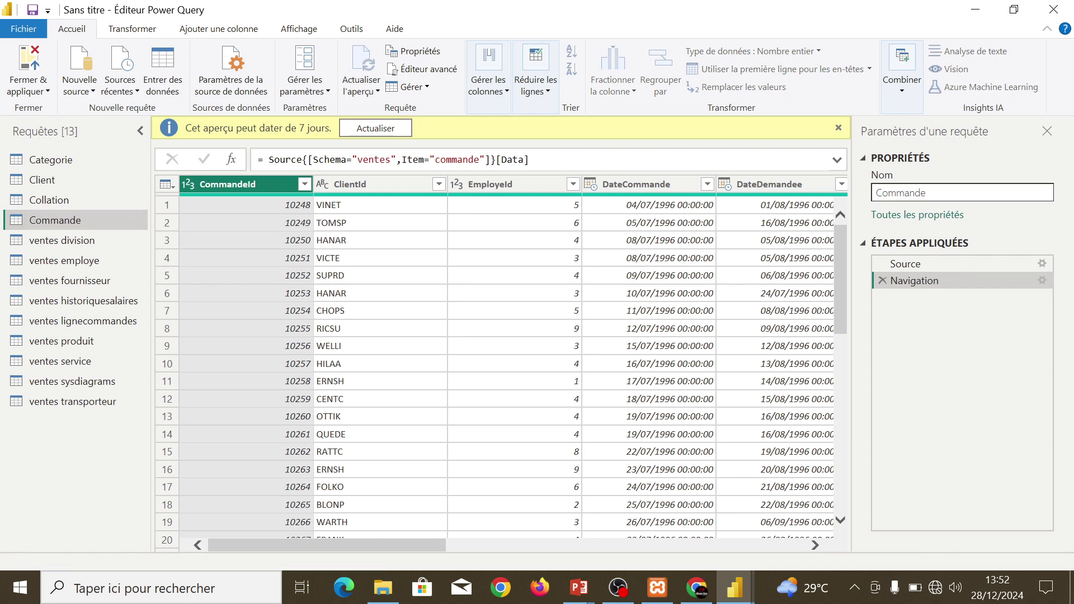
- Rename the ventes division query as Division
left_click(61, 240)
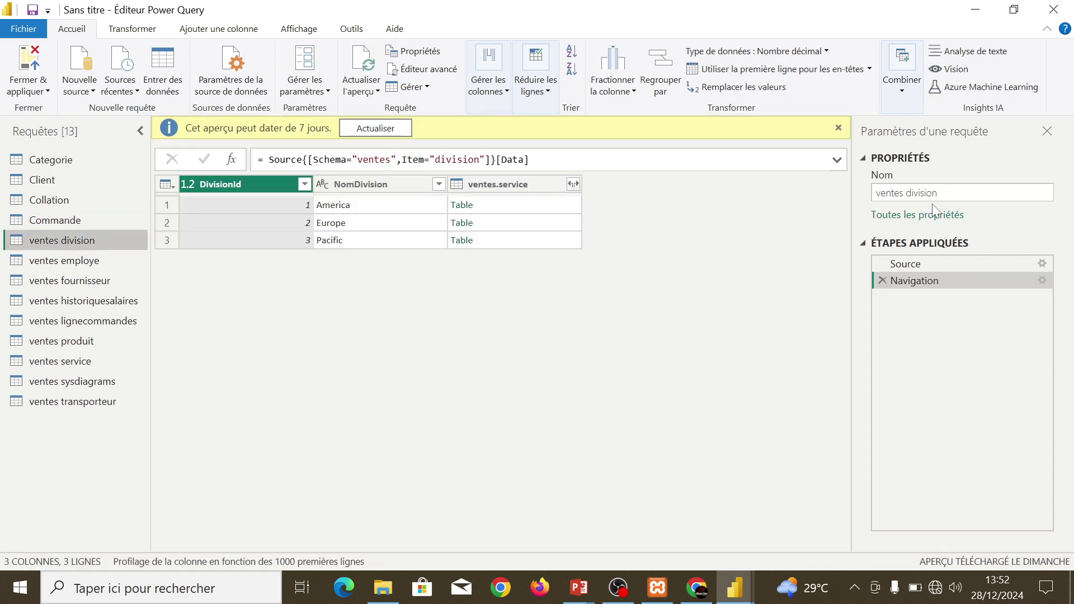
left_click(907, 192)
key("BackSpace")
key("BackSpace")
key("BackSpace")
key("BackSpace")
key("BackSpace")
key("BackSpace")
key("BackSpace")
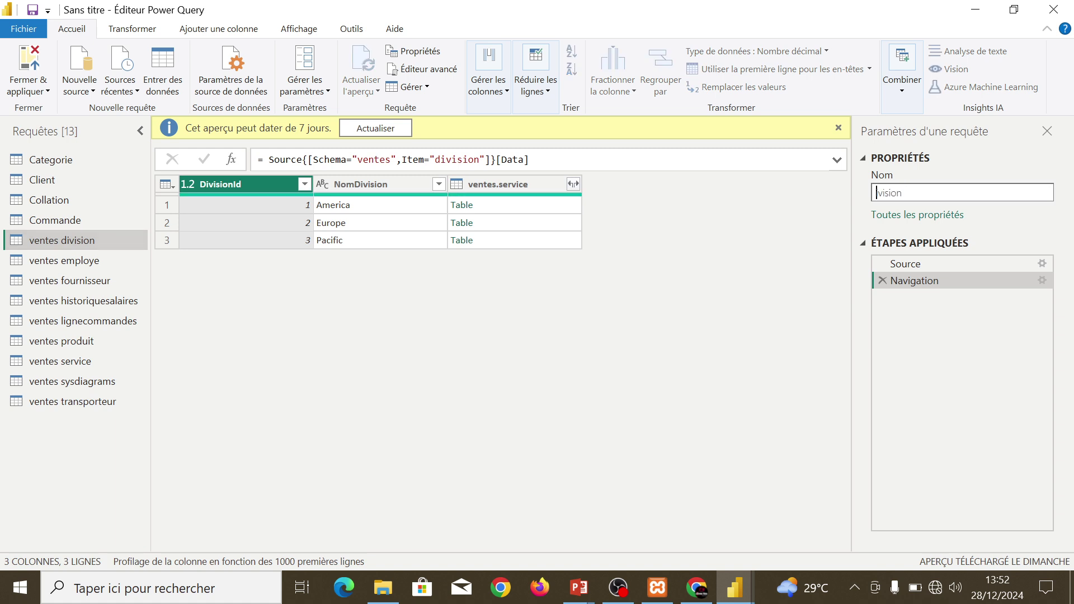
type("Di")
key("Return")
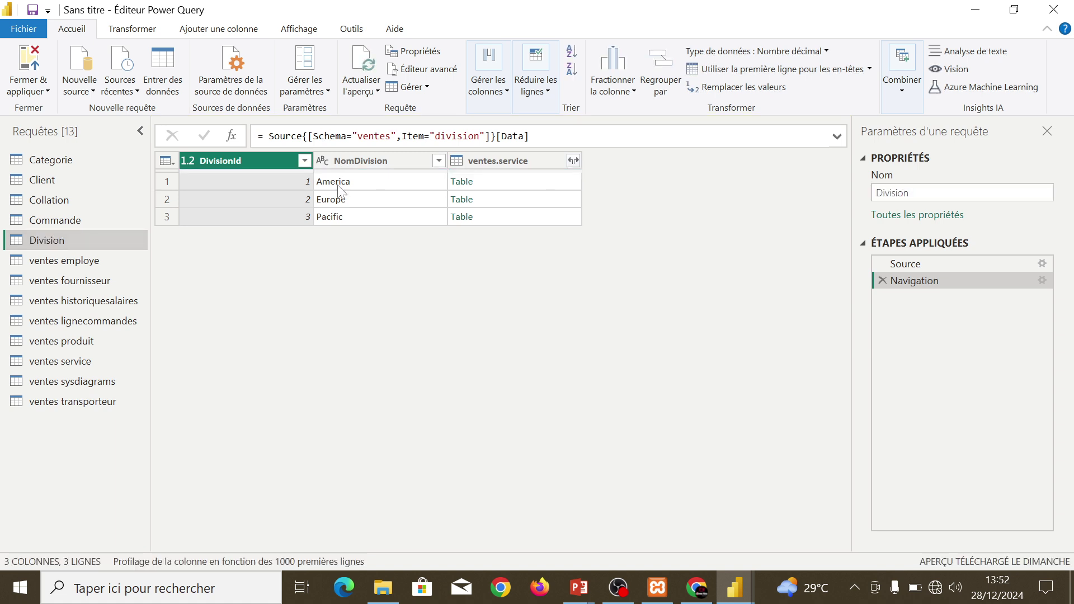
- Rename the ventes employe query as Employe
left_click(100, 260)
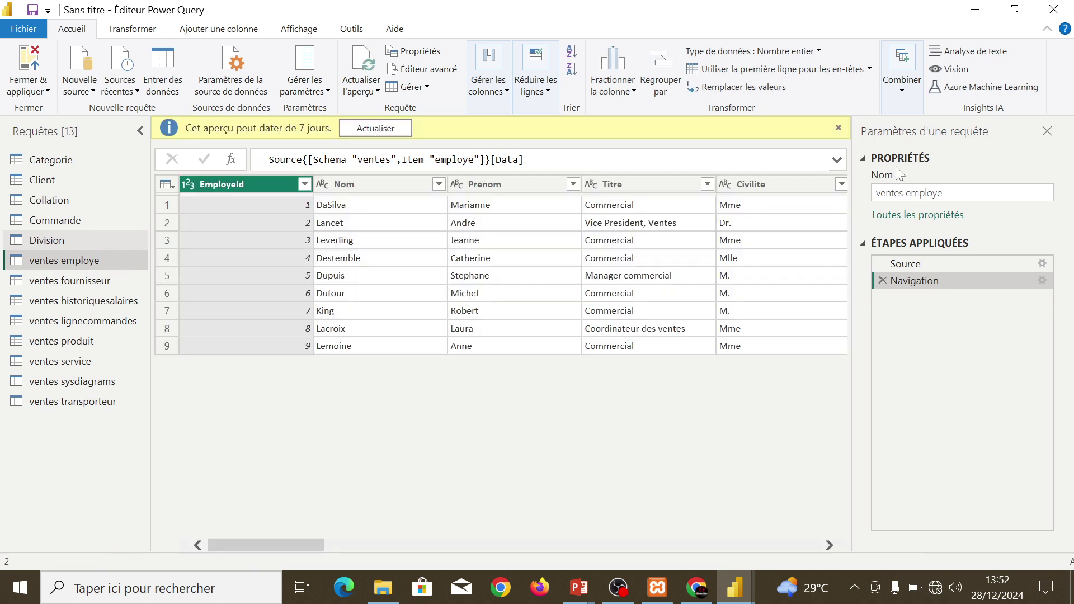
left_click(906, 192)
key("Delete")
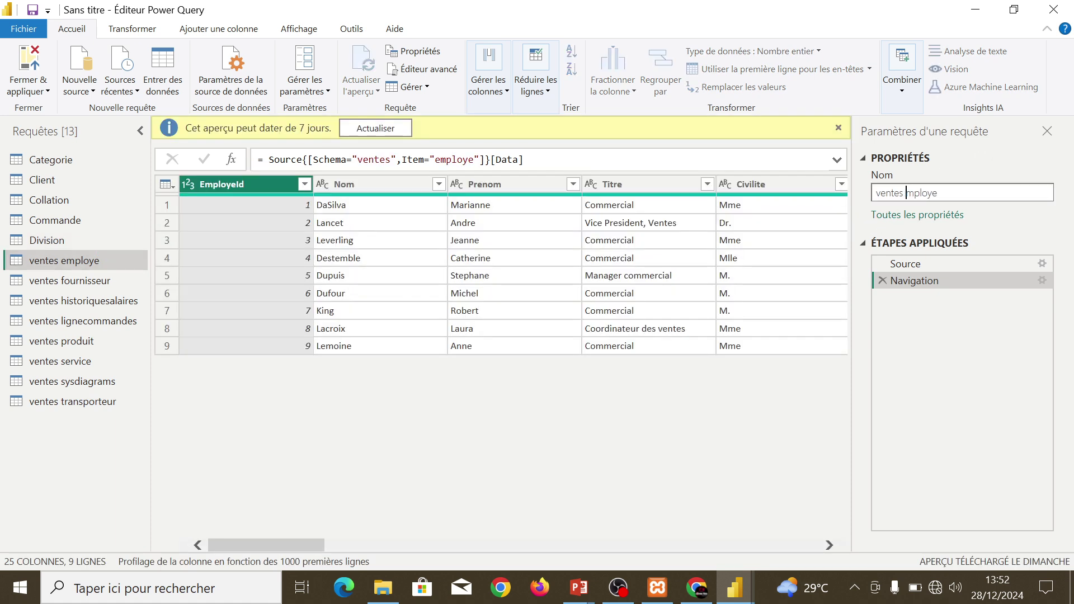
key("BackSpace")
key("BackSpace")
key("BackSpace")
key("BackSpace")
key("BackSpace")
key("BackSpace")
key("BackSpace")
type("E")
key("Return")
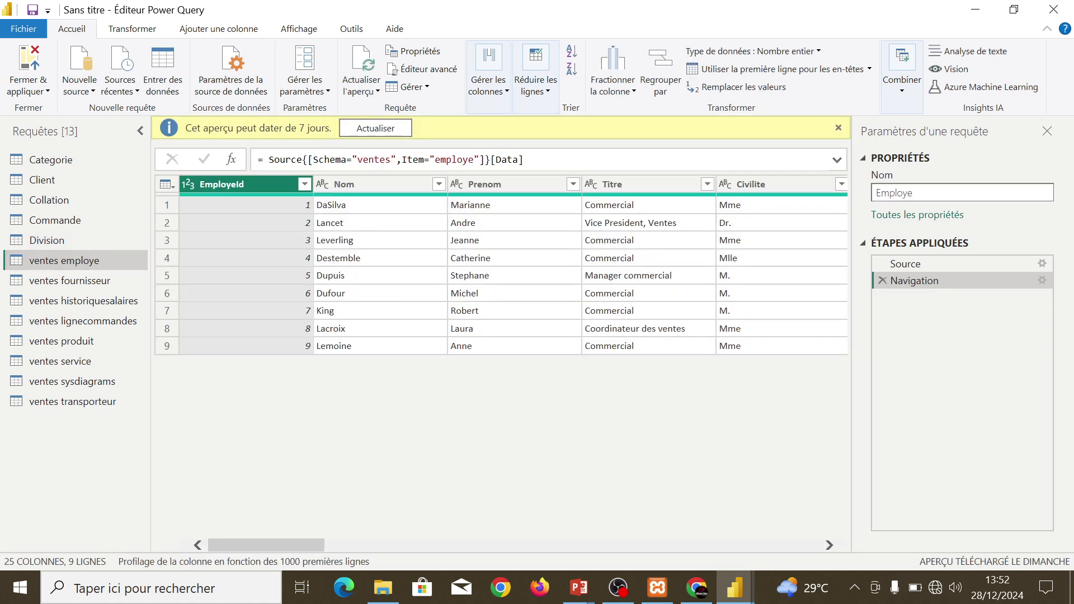
- Rename the ventes fournisseur query as Fournisseur
left_click(118, 280)
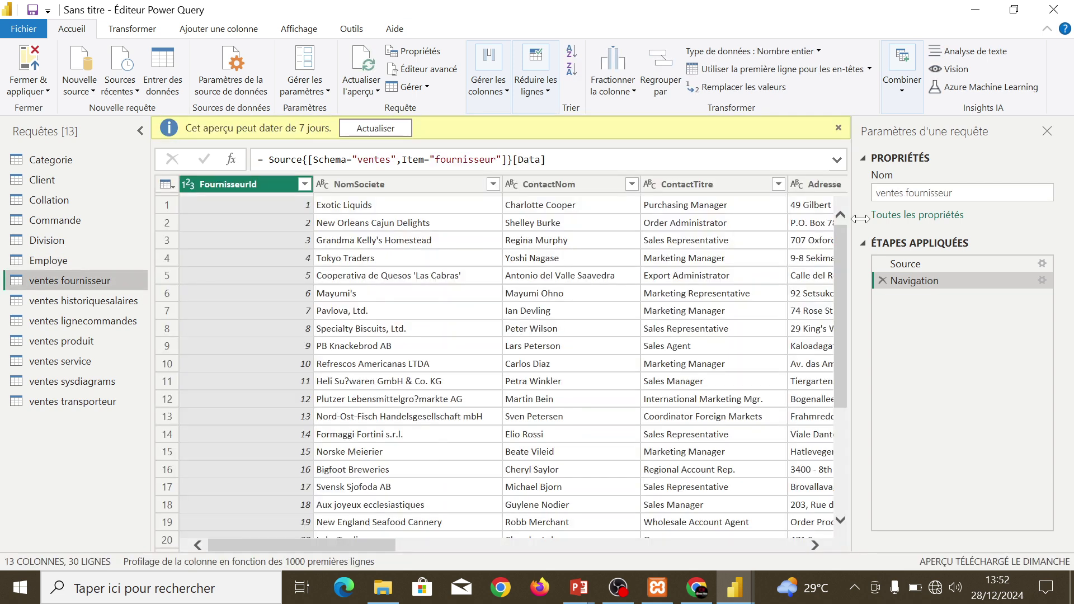
left_click(906, 193)
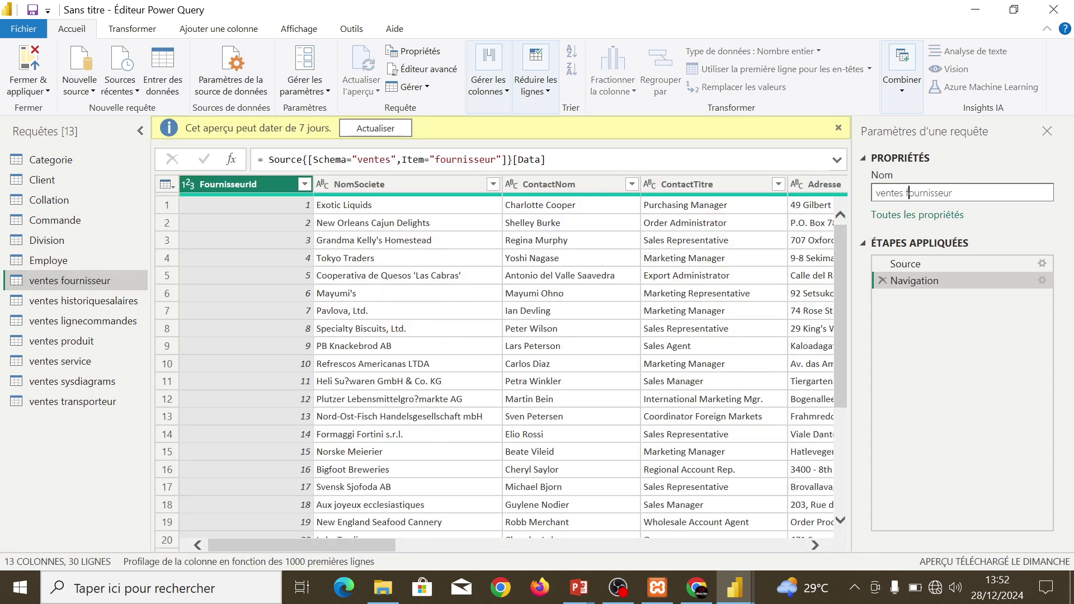
key("BackSpace")
key("BackSpace")
key("BackSpace")
key("BackSpace")
key("BackSpace")
key("BackSpace")
key("BackSpace")
key("BackSpace")
type("F")
key("Return")
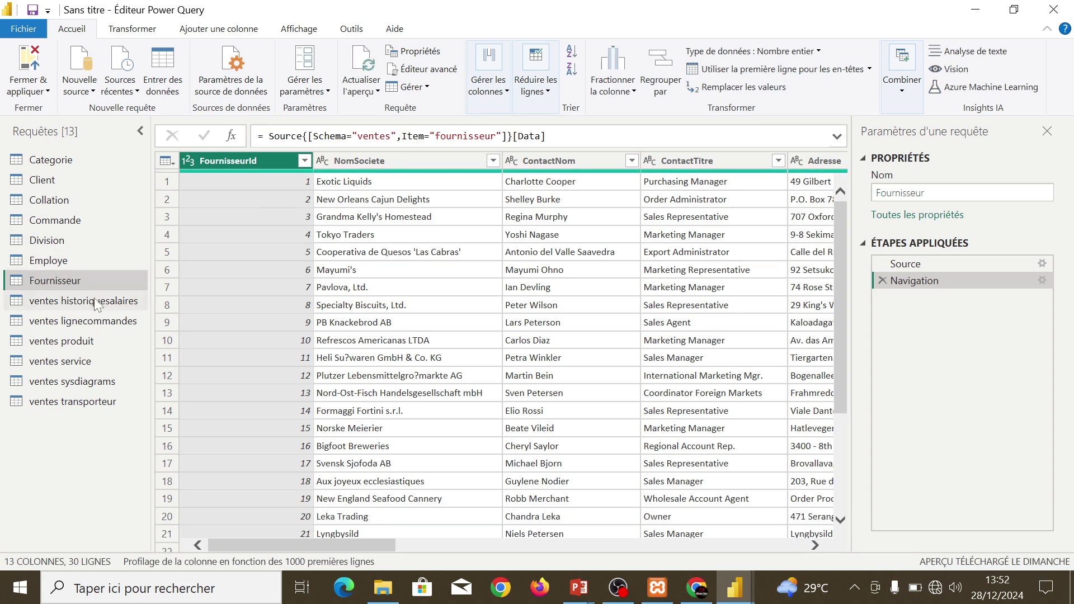
- Rename the ventes historiquesalaires query as Historiquesalaires
left_click(96, 301)
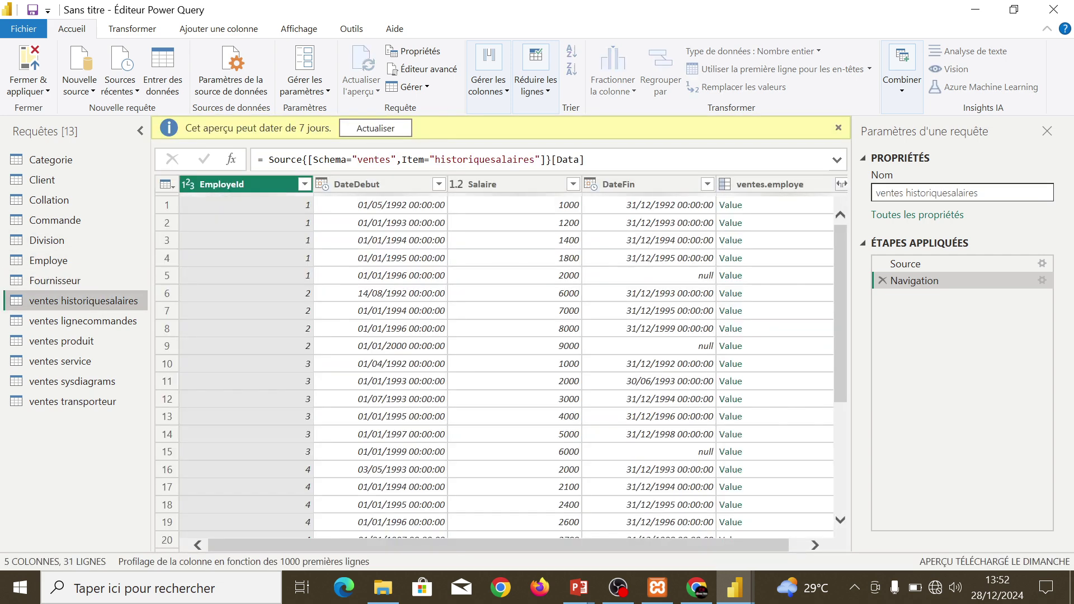
left_click_drag(911, 192, 876, 192)
key("BackSpace")
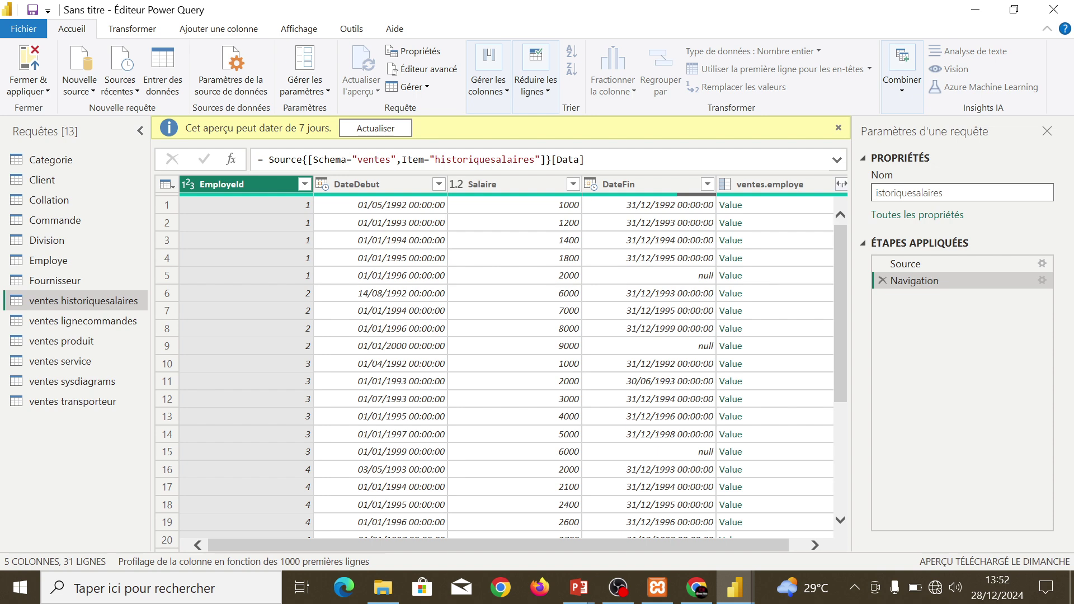
type("H")
key("Return")
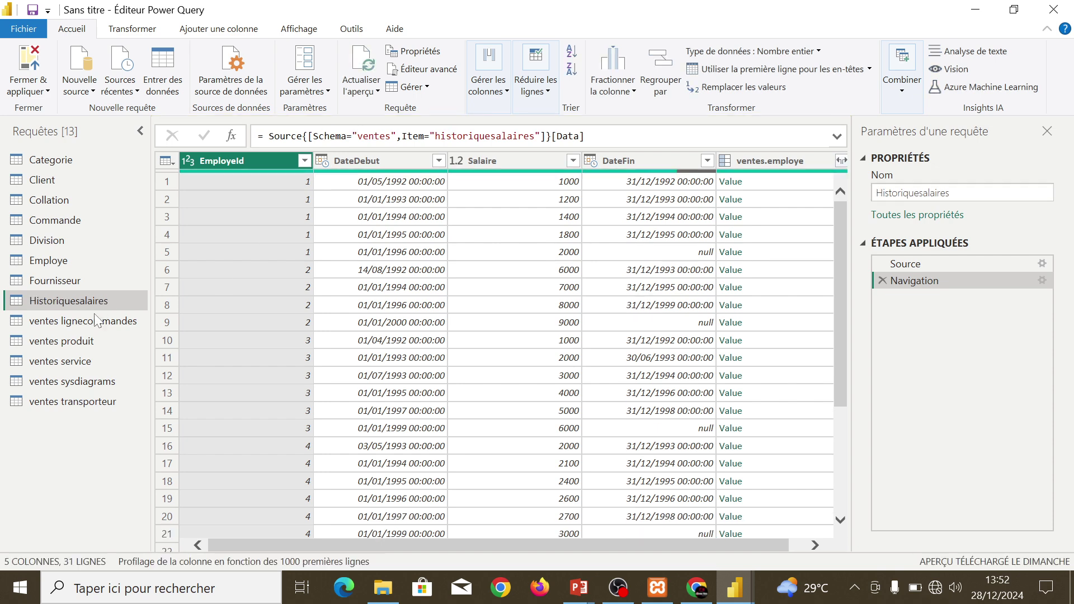
- Rename the ventes lignecommandes query as Lignecommandes
left_click(82, 321)
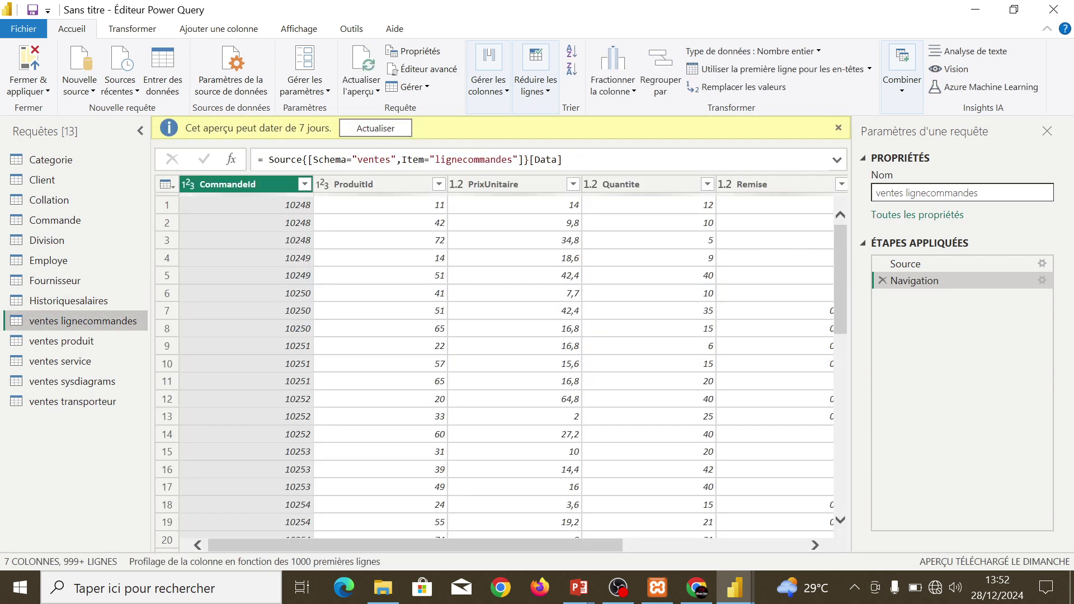
left_click(906, 192)
left_click_drag(908, 192, 874, 192)
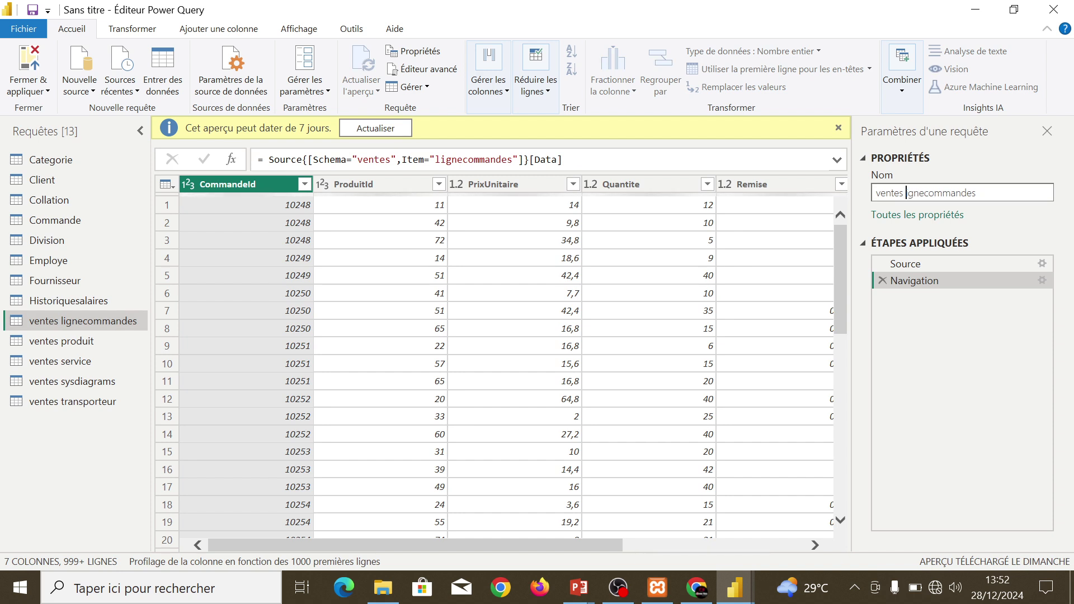
key("BackSpace")
type("L")
key("Return")
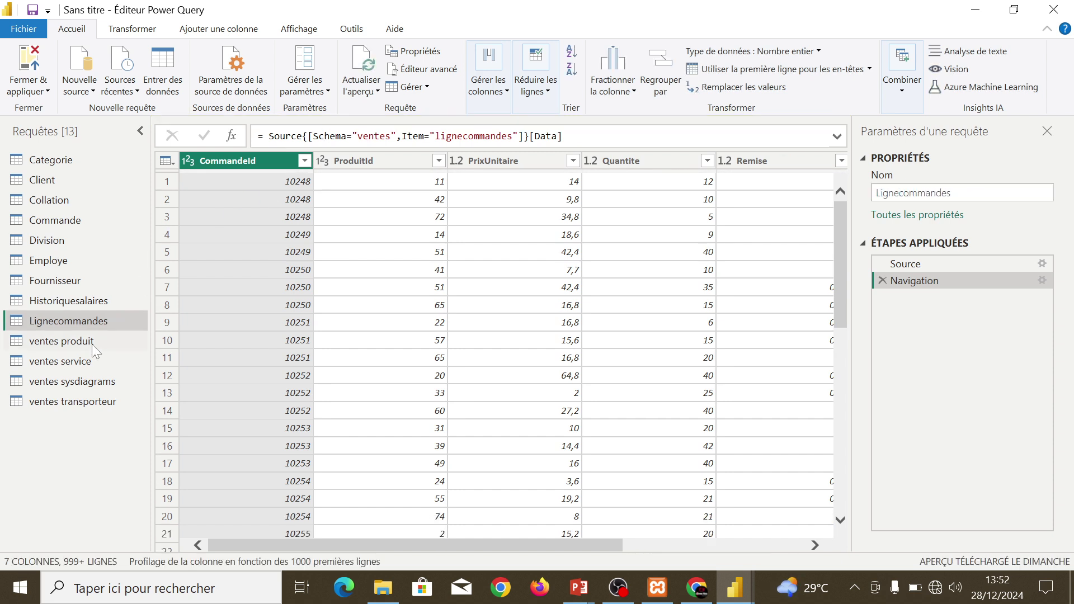
- Rename the ventes produit query as Produit
left_click(92, 347)
left_click(906, 192)
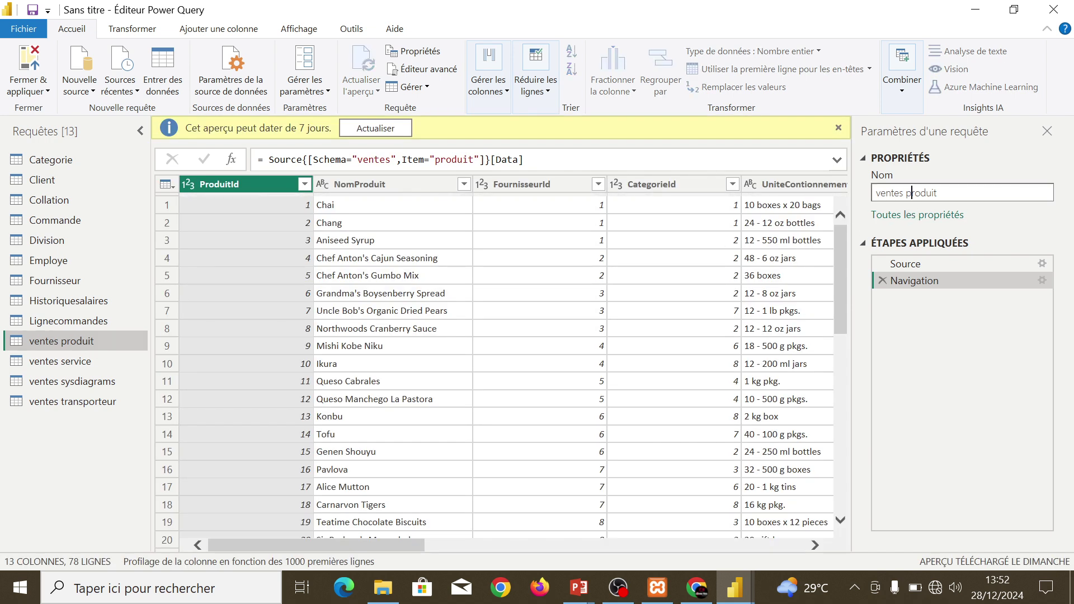
key("BackSpace")
key("BackSpace")
key("BackSpace")
key("BackSpace")
key("BackSpace")
key("BackSpace")
key("BackSpace")
key("BackSpace")
type("P")
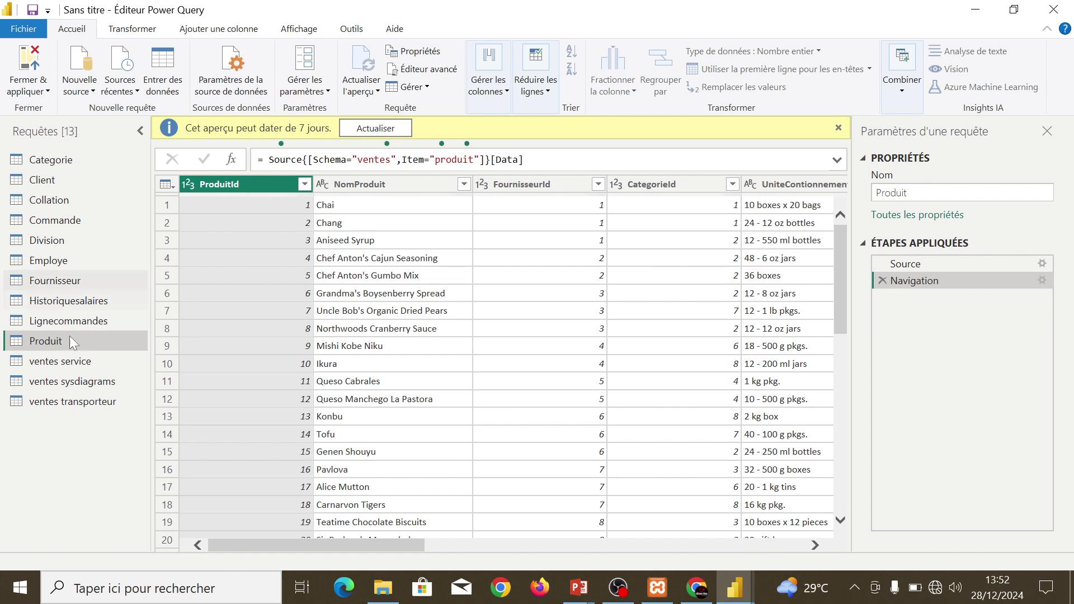
- Rename the ventes service query as Service
left_click(72, 362)
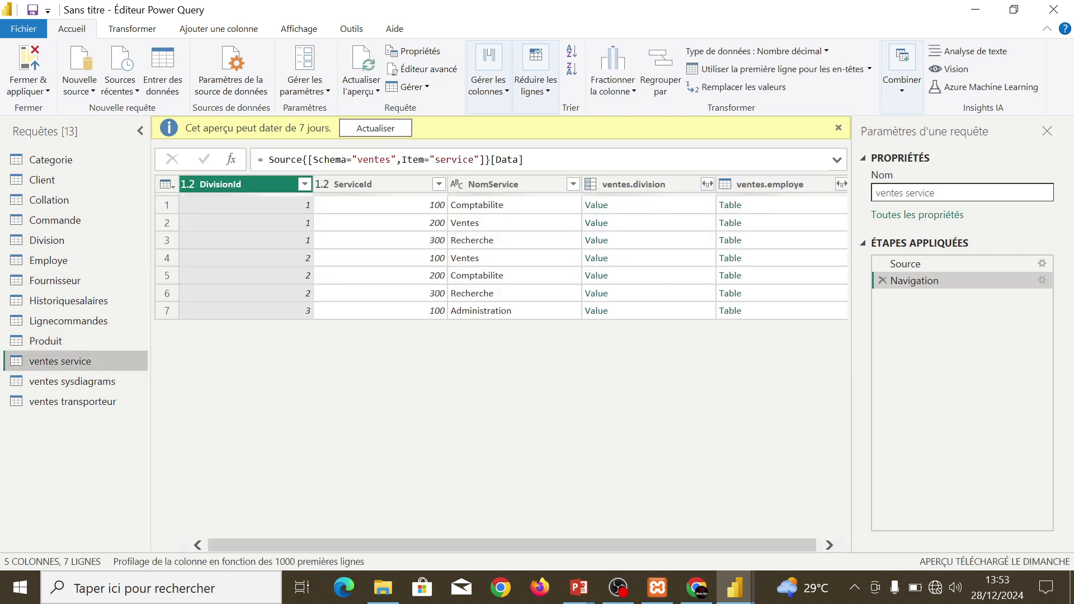
left_click(906, 192)
key("BackSpace")
key("BackSpace")
key("BackSpace")
key("BackSpace")
key("BackSpace")
key("BackSpace")
key("BackSpace")
key("BackSpace")
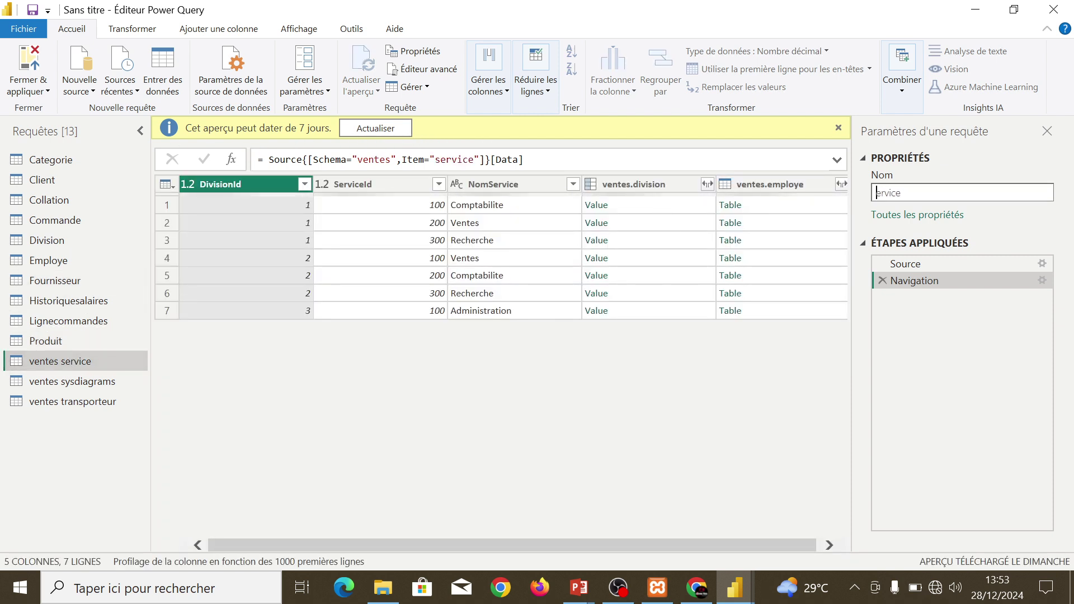
type("S")
key("Return")
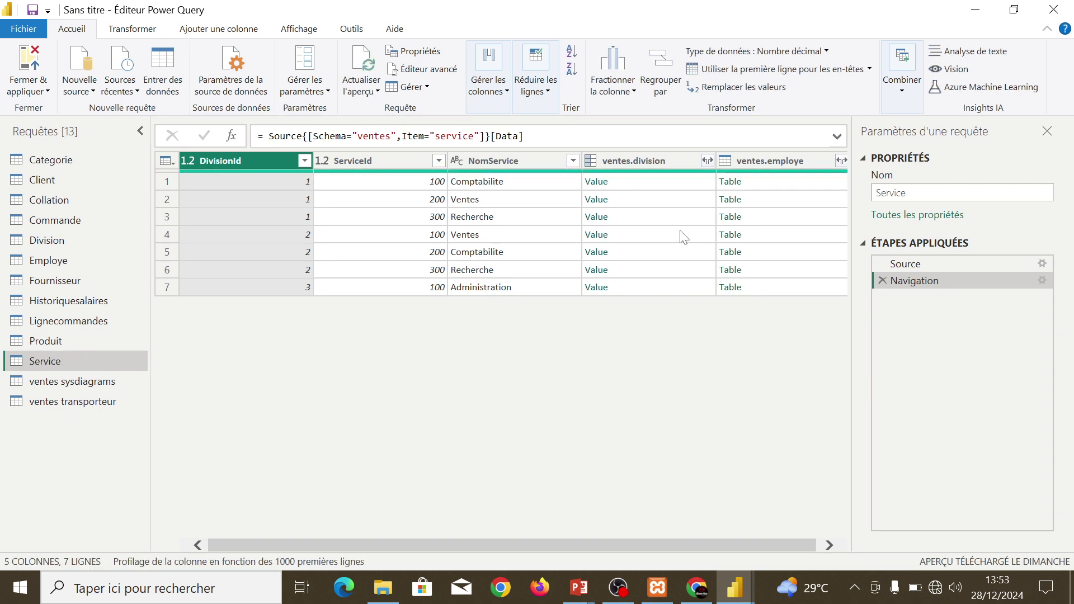
- Rename the ventes sysdiagrams query as Sysdiagrams
left_click(61, 383)
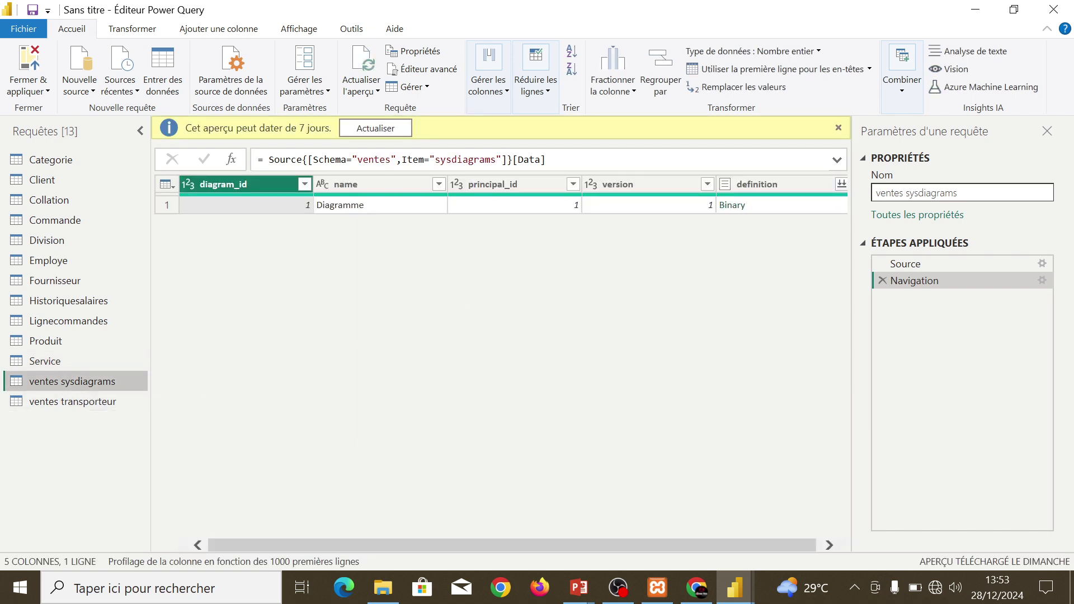
key("BackSpace")
key("BackSpace")
key("BackSpace")
key("BackSpace")
key("BackSpace")
key("BackSpace")
key("BackSpace")
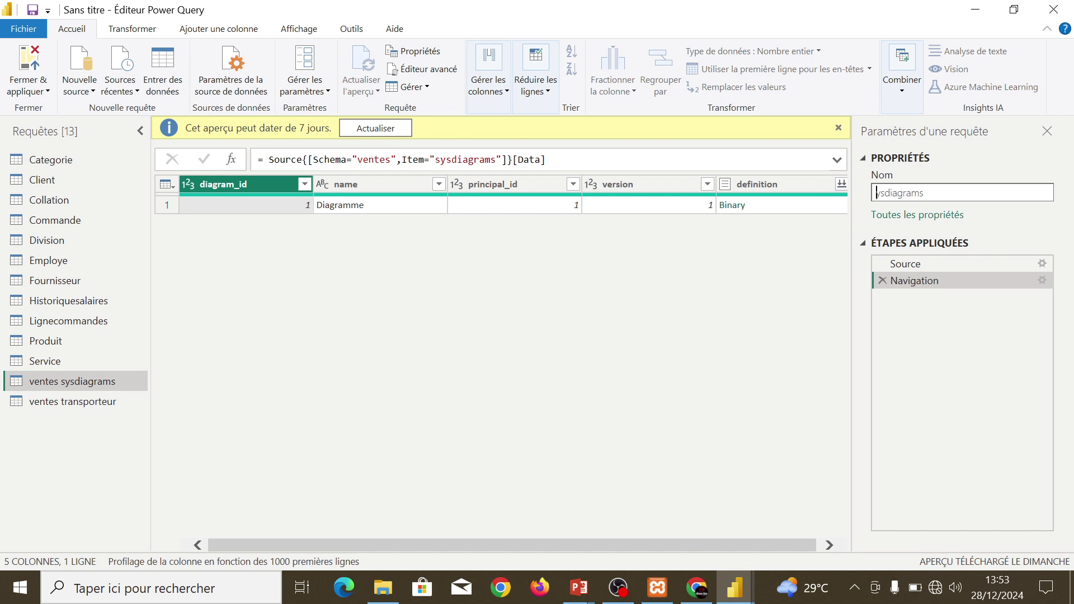
type("S")
key("Return")
- Rename the ventes transporteur query as Transporteur
left_click(68, 403)
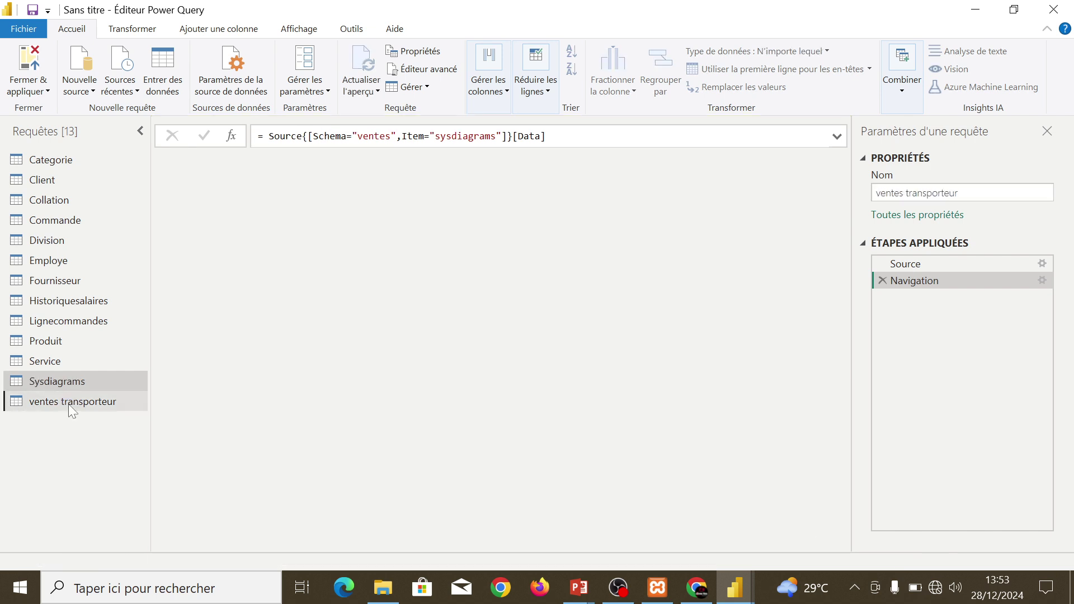
left_click(895, 193)
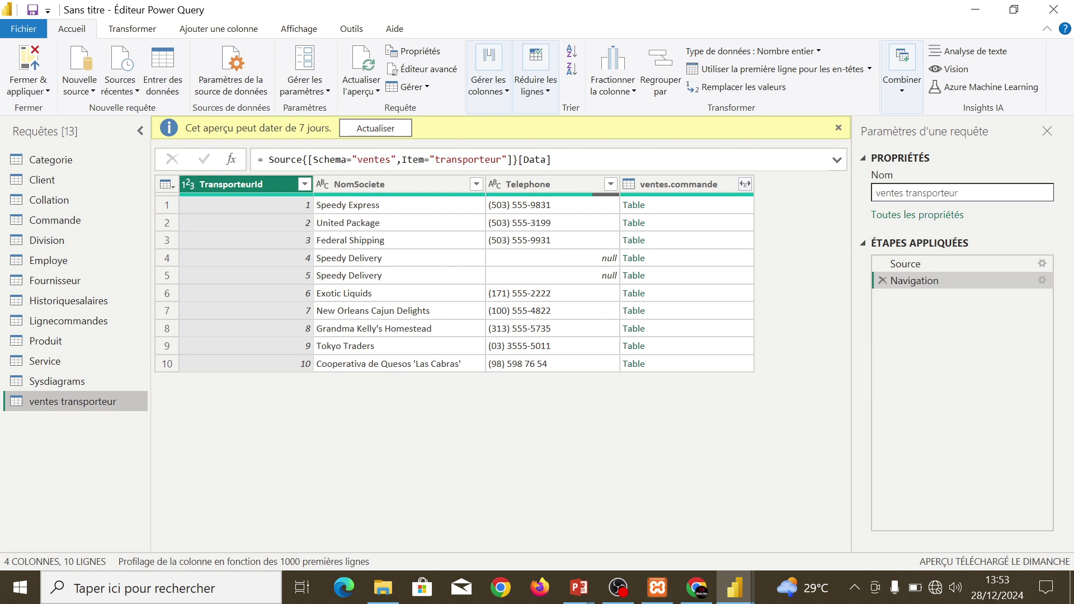
key("BackSpace")
key("BackSpace")
key("BackSpace")
key("BackSpace")
key("BackSpace")
key("BackSpace")
key("BackSpace")
key("BackSpace")
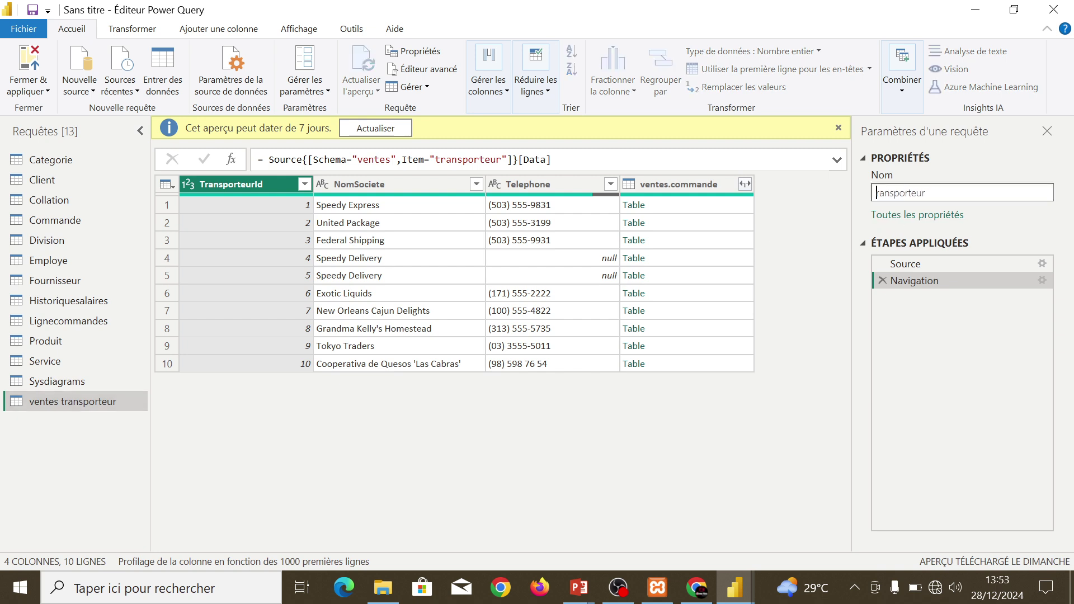
type("T")
key("Return")
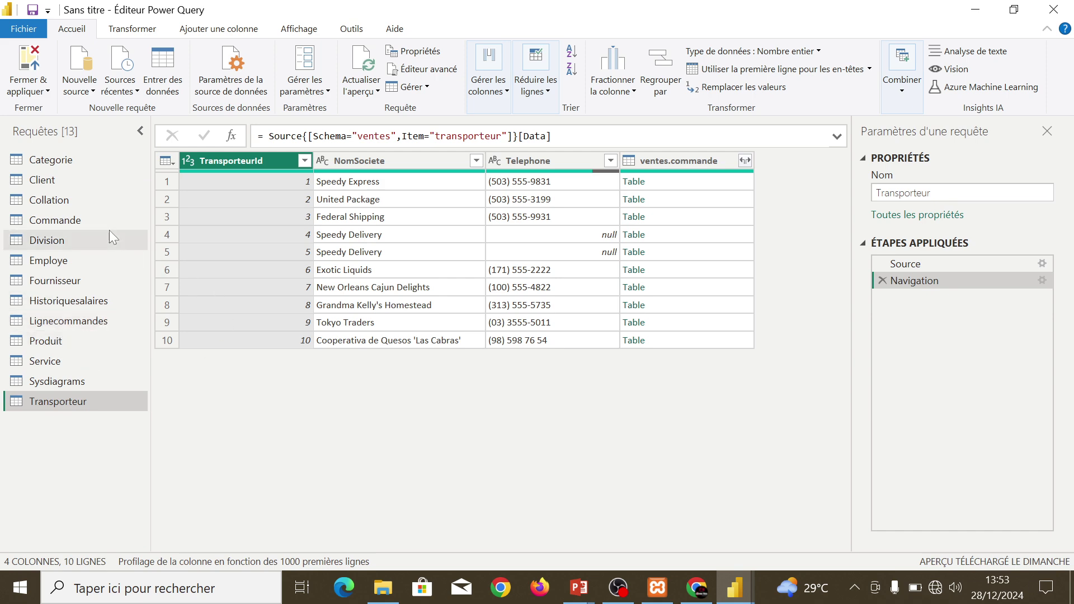
- Examine the Categorie query's table and the source formula of its Navigation step
left_click(75, 171)
left_click(63, 162)
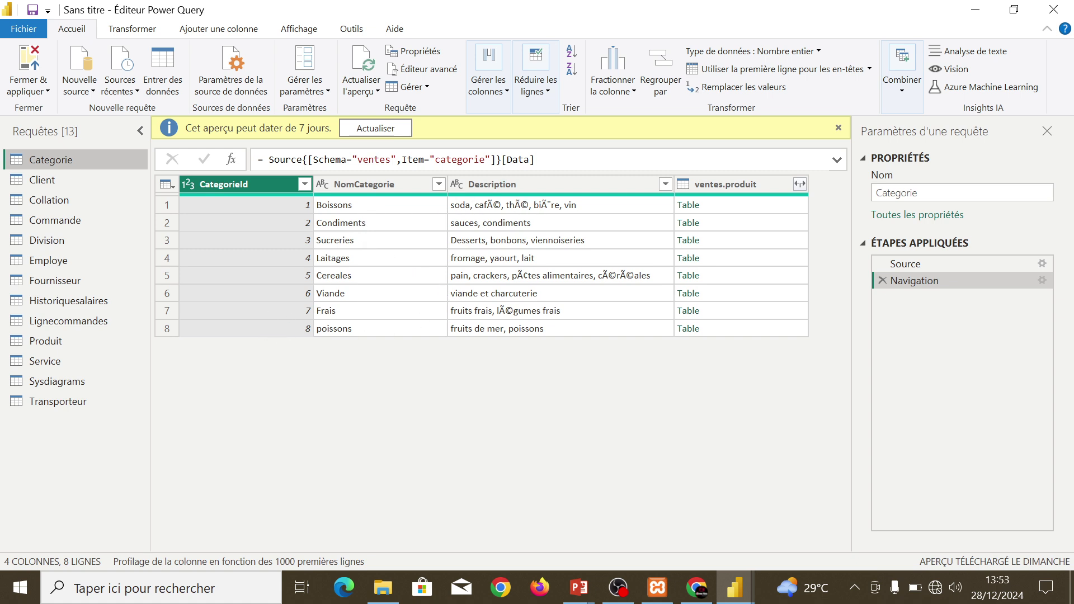
left_click_drag(540, 160, 258, 159)
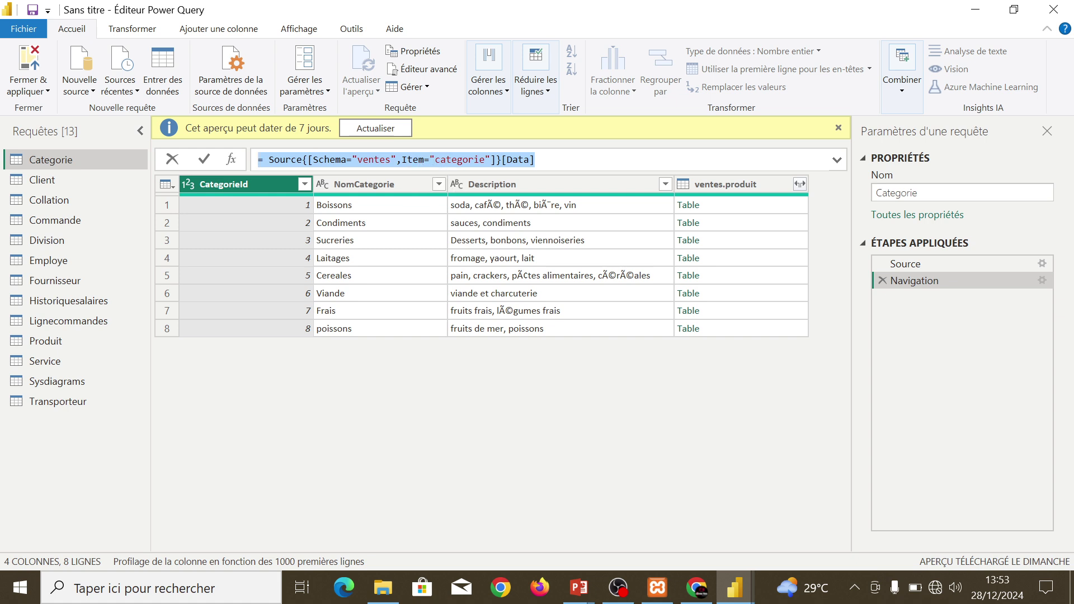
left_click(469, 159)
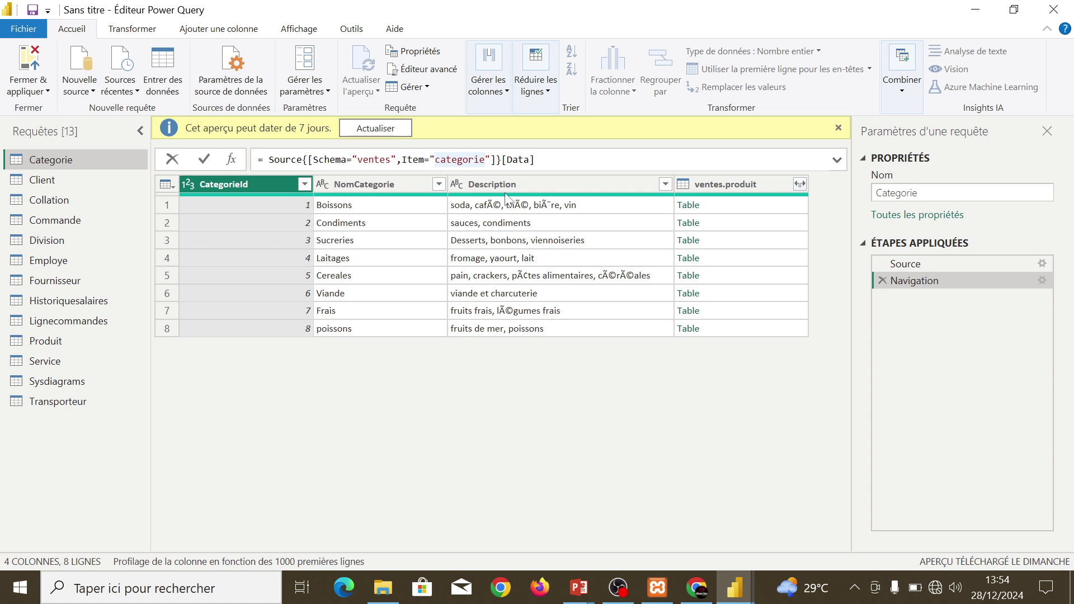
key("Return")
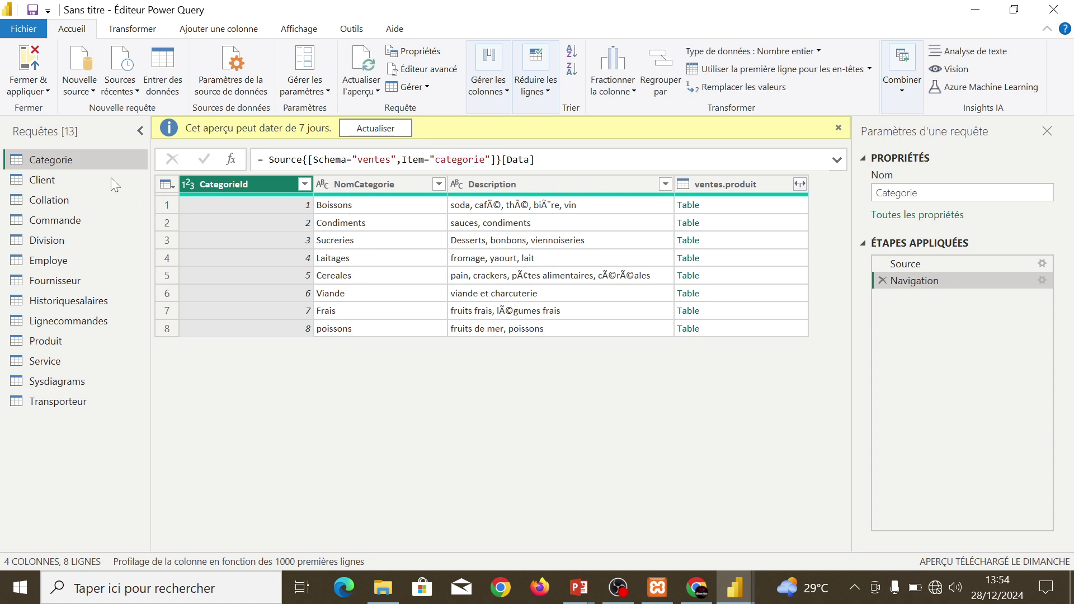
- Examine the Client query, checking the data type options of NomSociete and the values in the Ville, Region and CodePostal columns
left_click(110, 179)
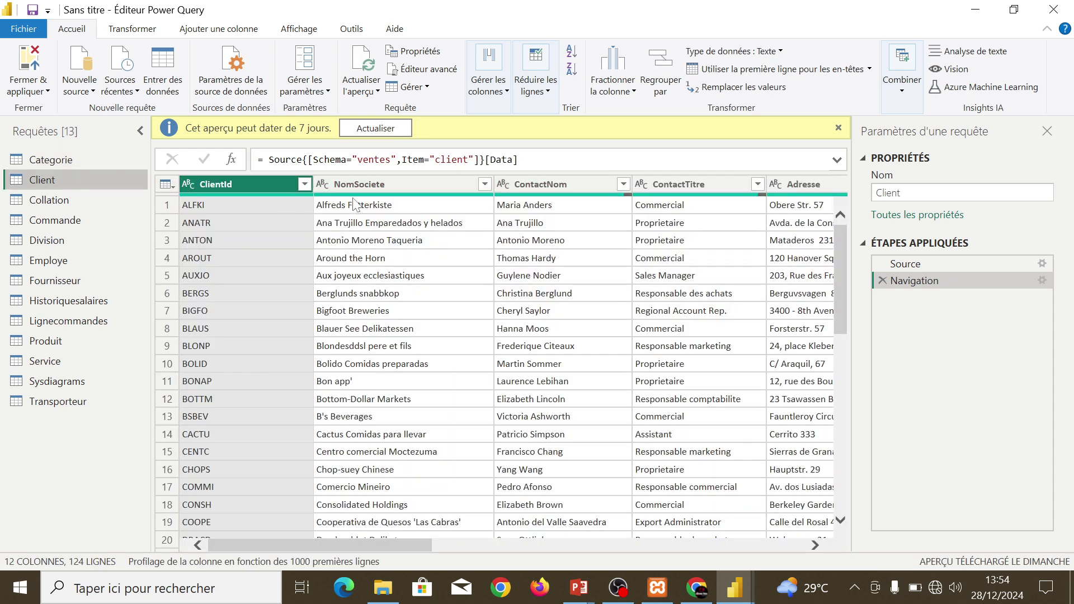
left_click(324, 187)
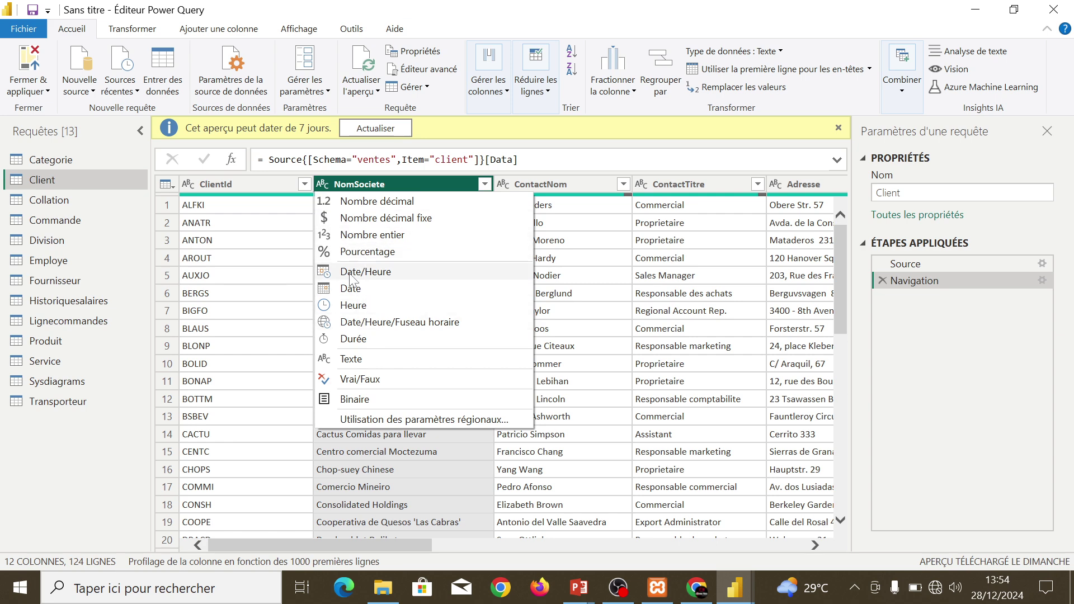
left_click(569, 228)
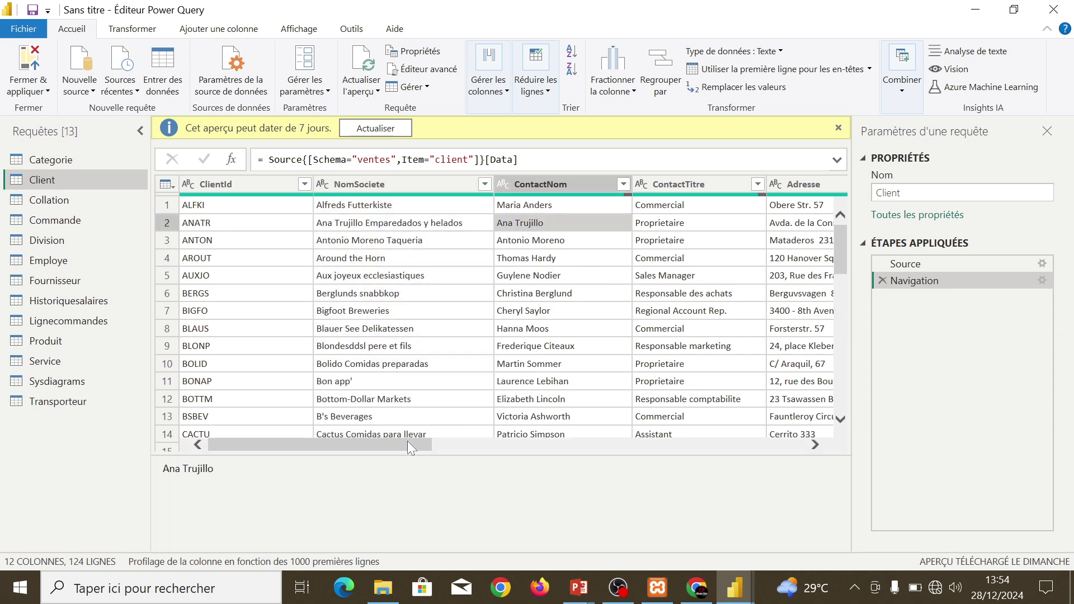
left_click_drag(407, 442, 639, 427)
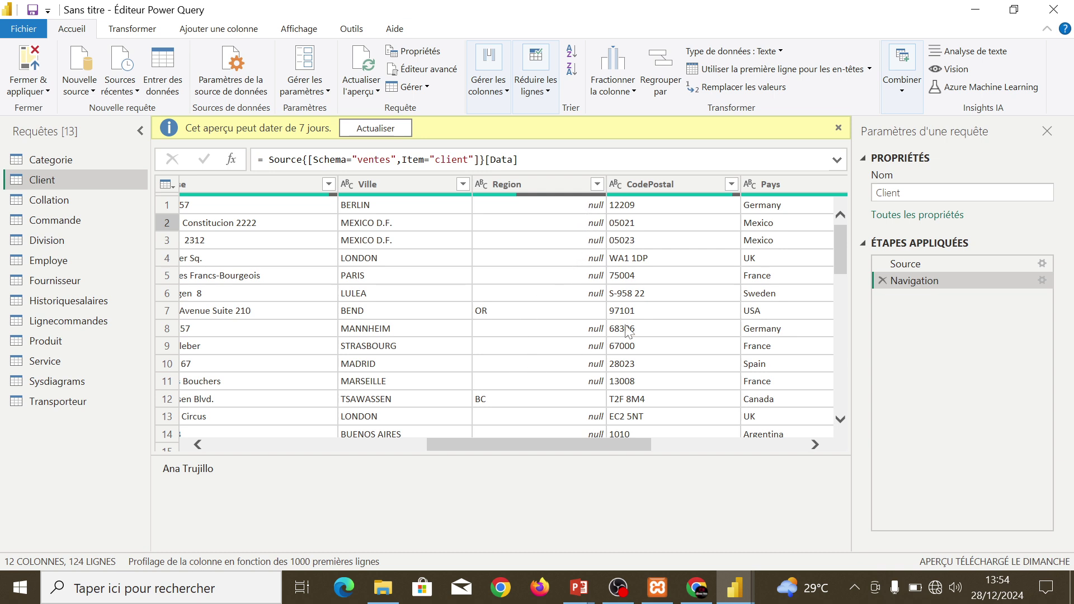
scroll(830, 272, "down", 4)
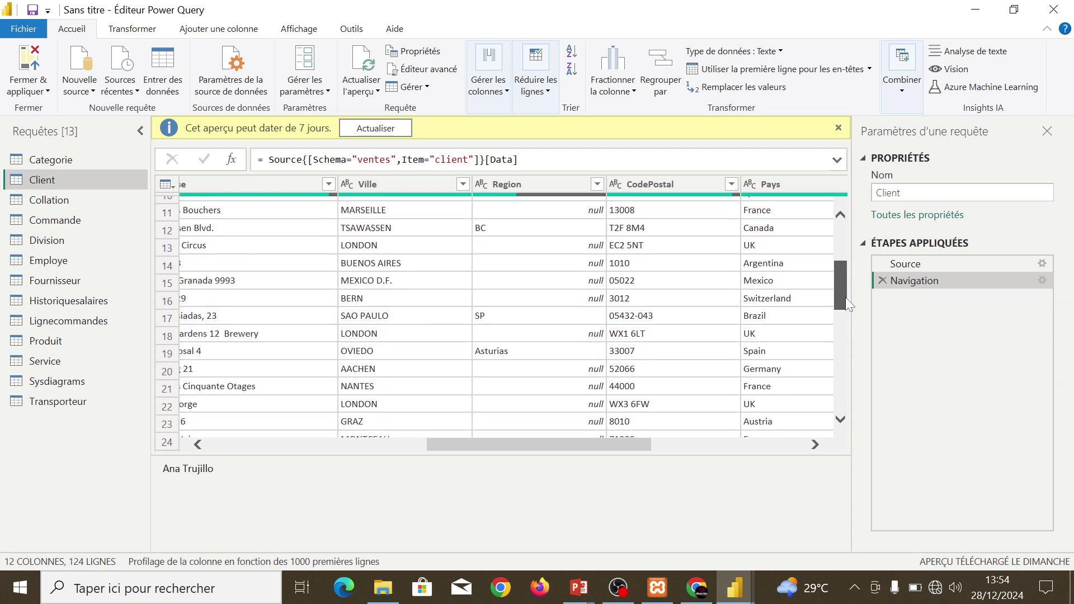
left_click_drag(850, 308, 845, 233)
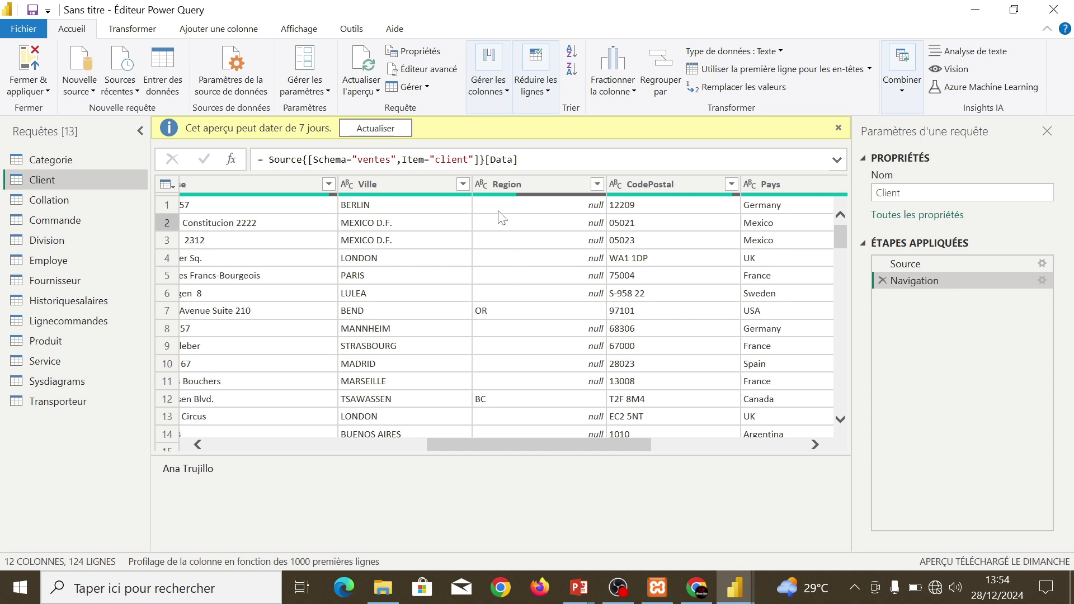
- Fill the null values of the Client query's Region column downward
left_click(139, 34)
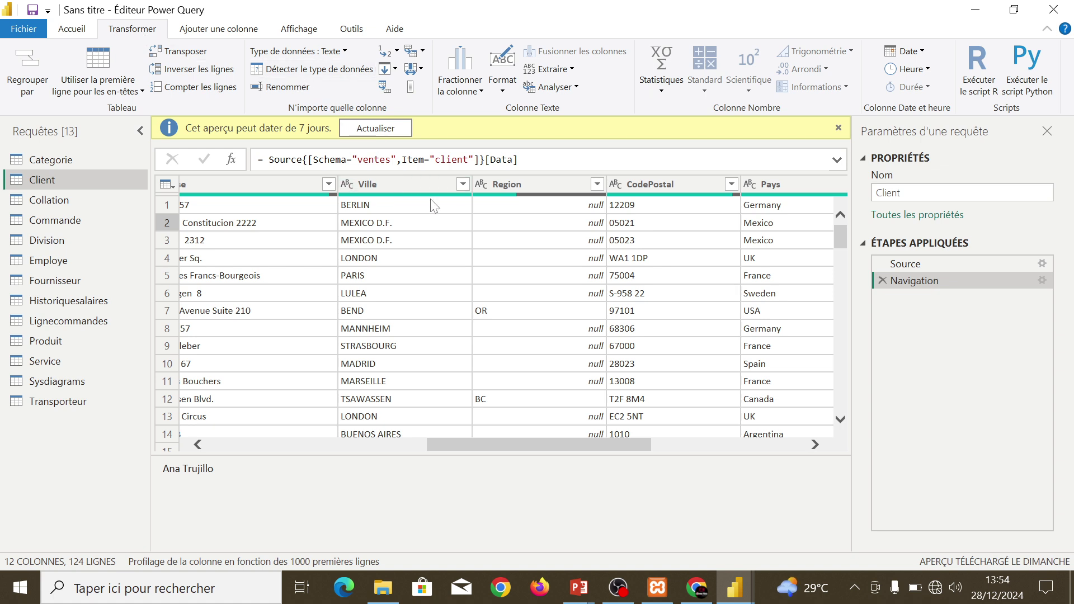
left_click(509, 184)
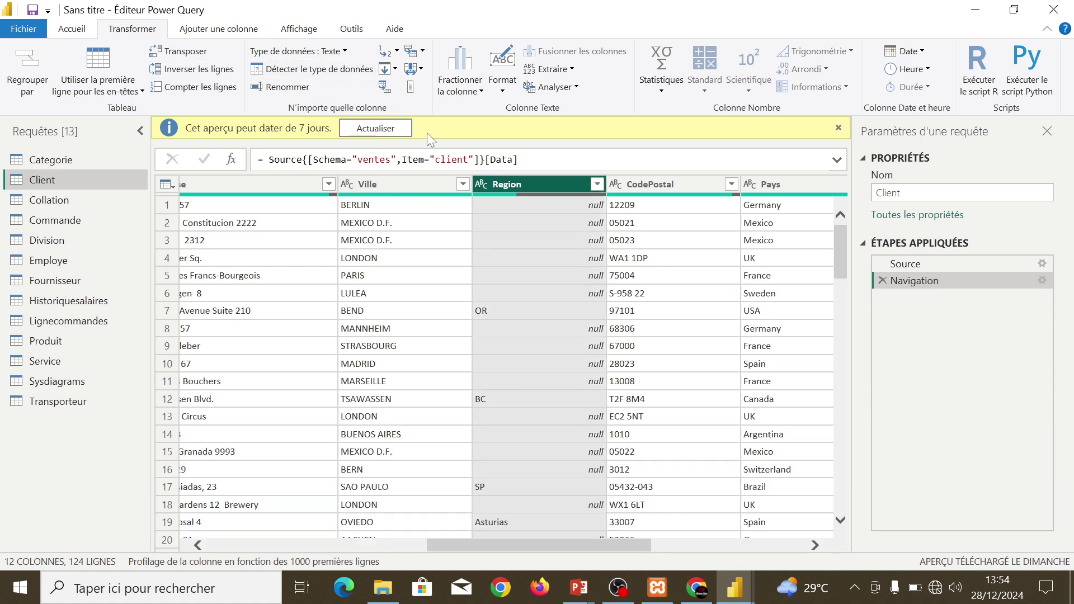
left_click(396, 69)
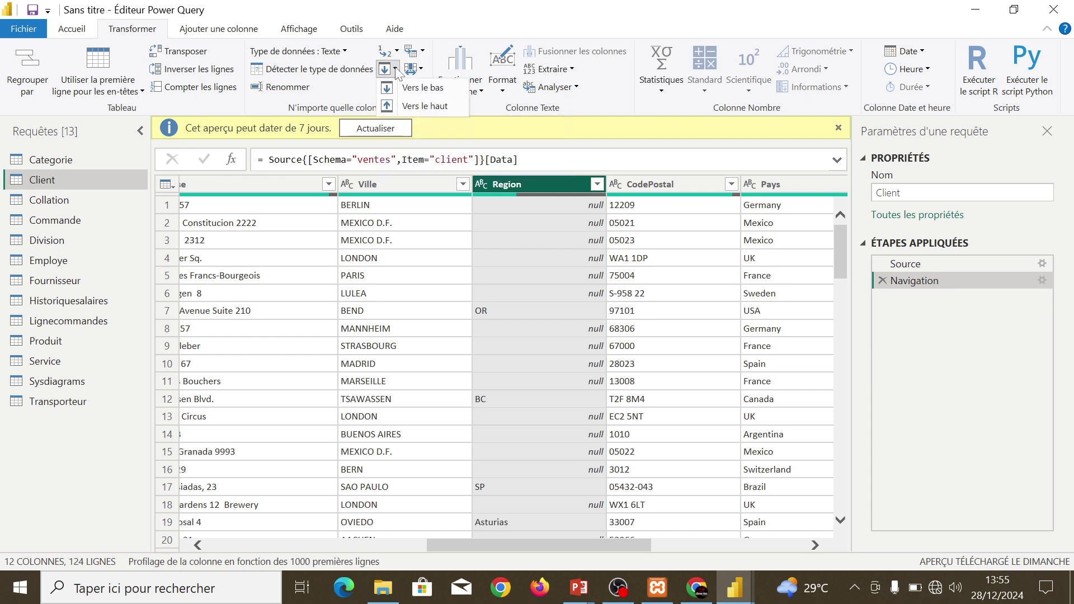
left_click(408, 90)
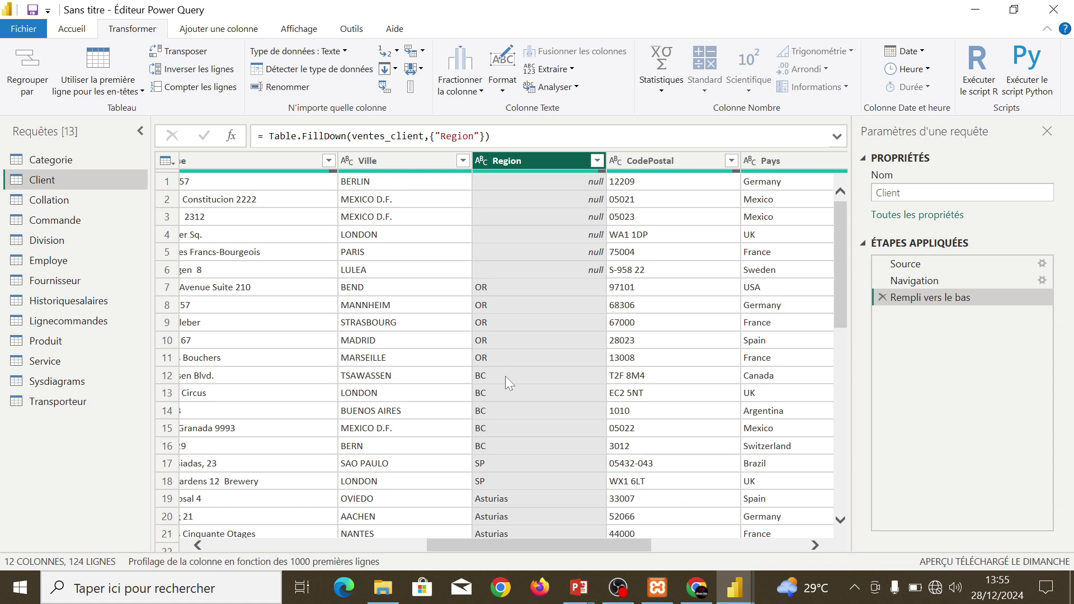
left_click(496, 444)
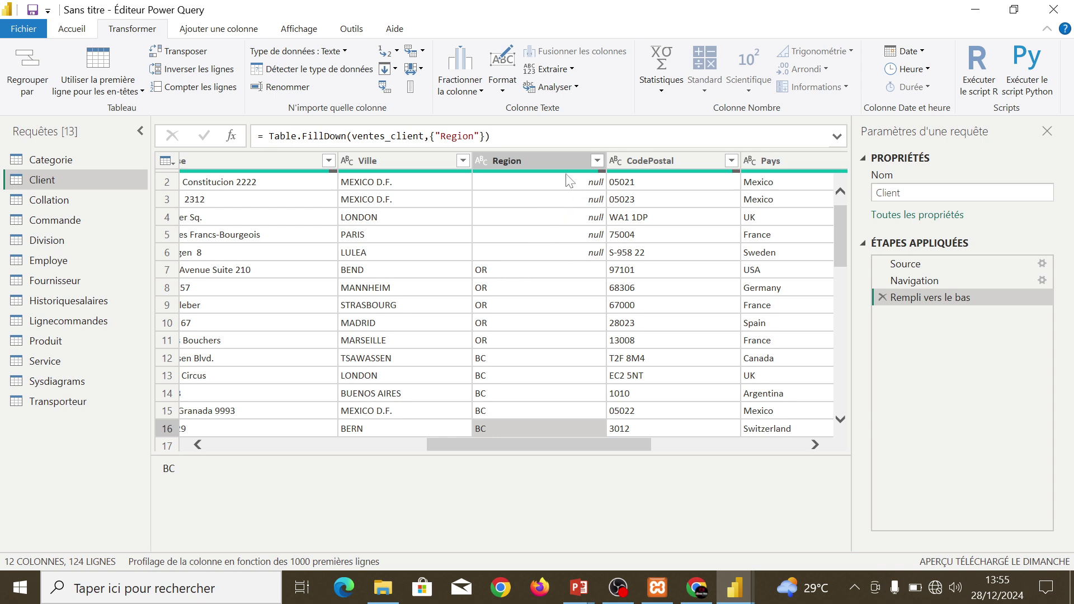
- Fill the remaining null values of the Client query's Region column upward
left_click(546, 161)
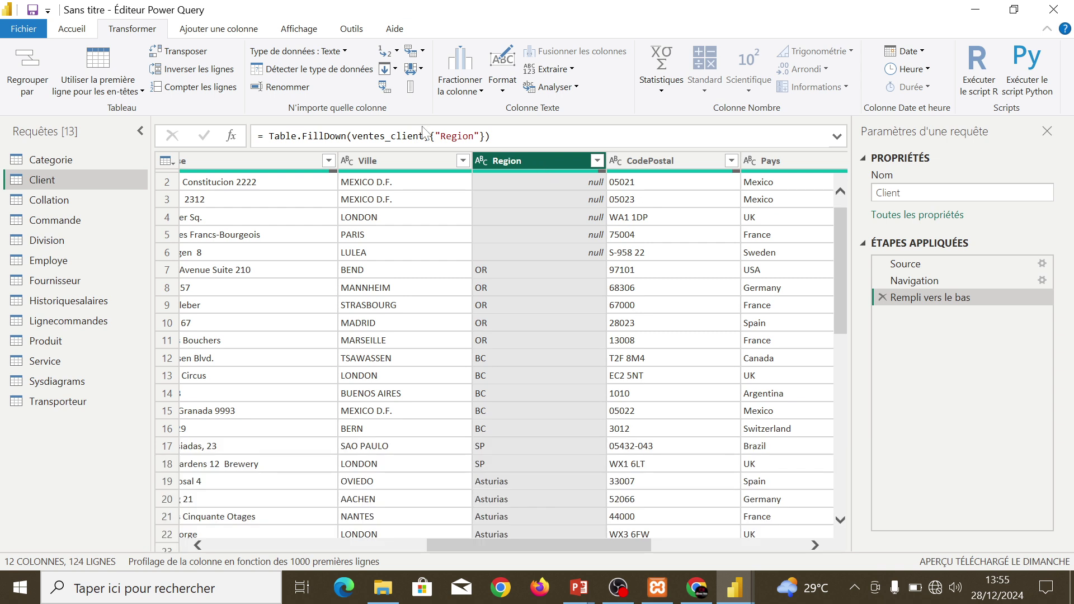
left_click(407, 66)
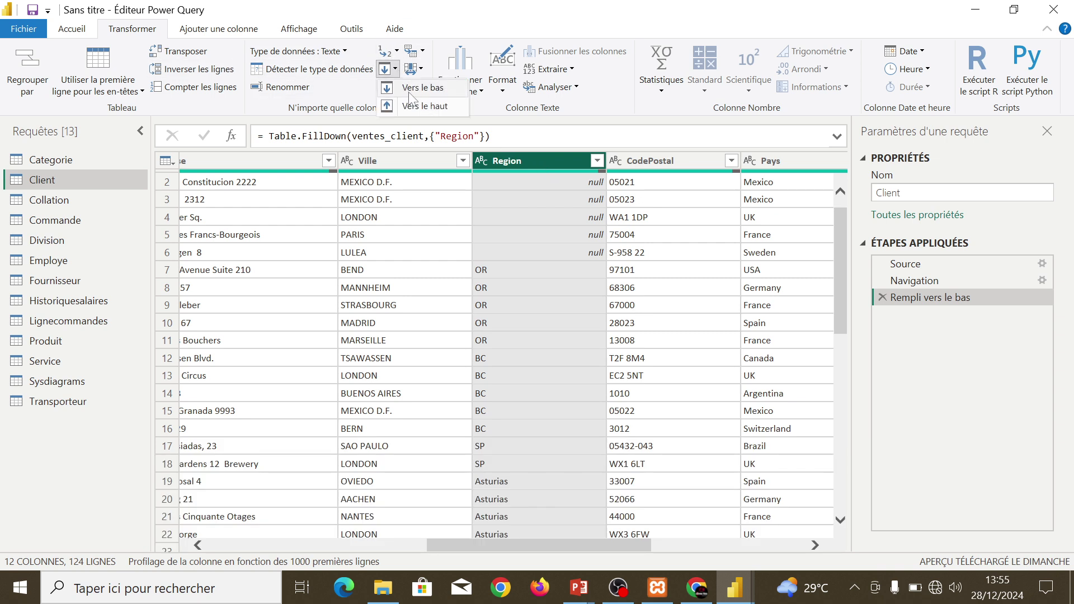
left_click(417, 106)
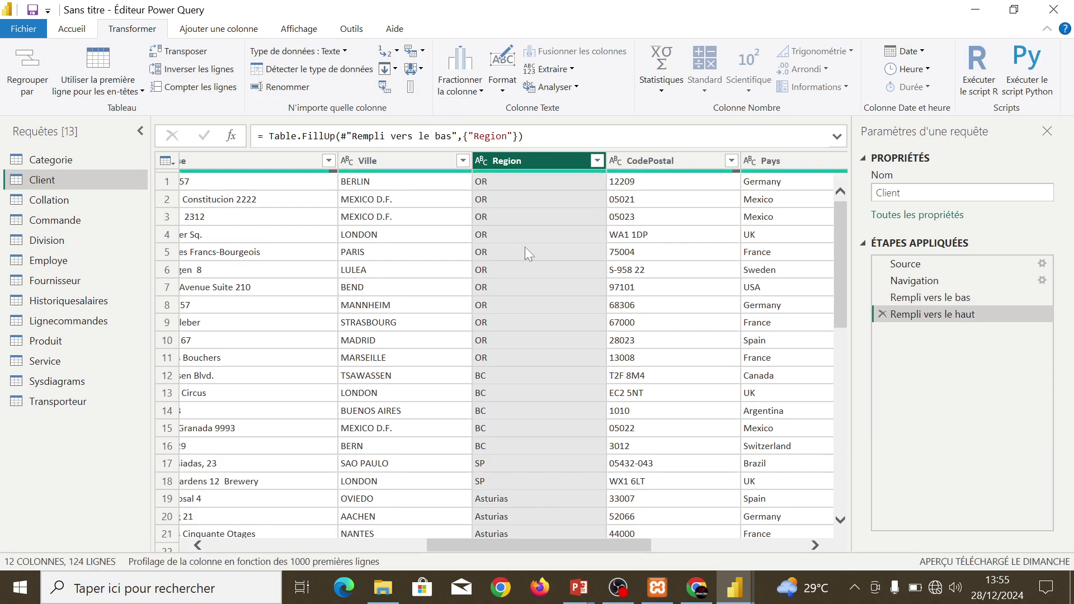
left_click(525, 247)
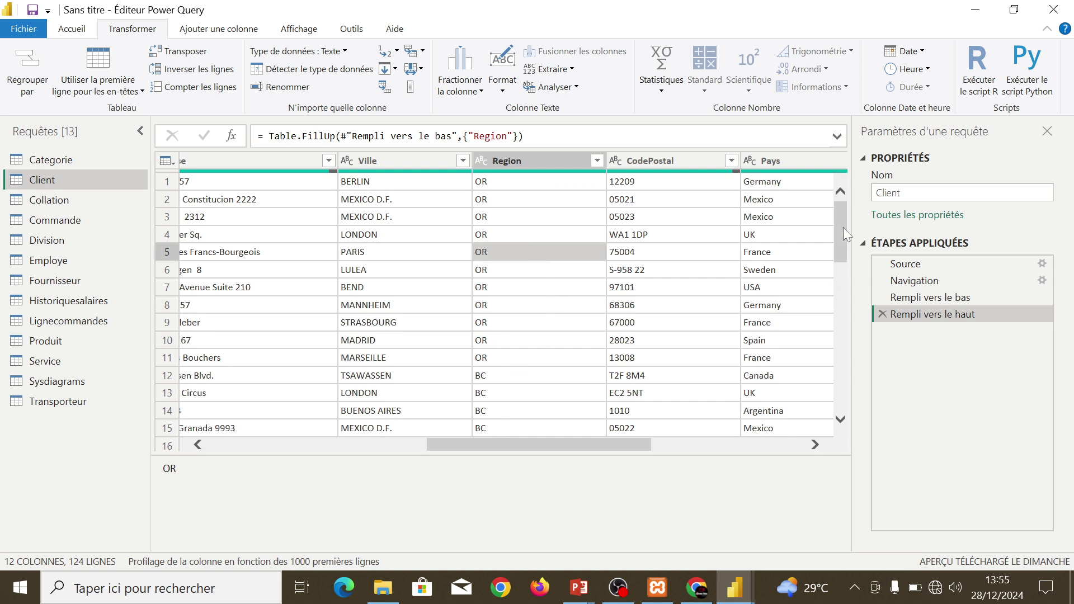
mouse_move(843, 227)
left_mouse_down()
mouse_move(851, 395)
mouse_move(839, 215)
left_mouse_up()
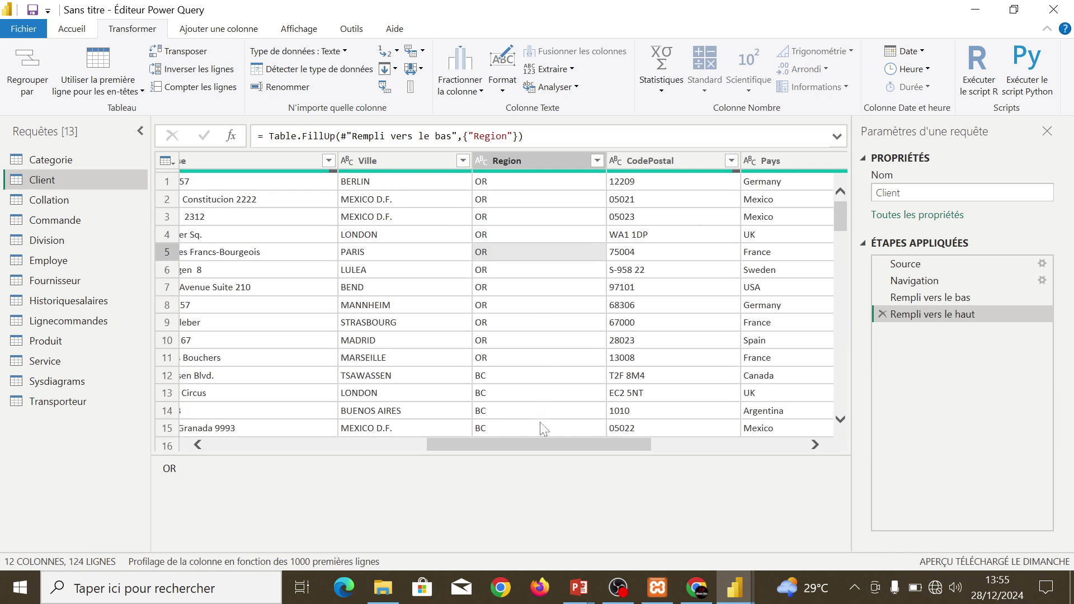
- Remove the bottom 3 rows from the Client query
left_click_drag(569, 450, 683, 454)
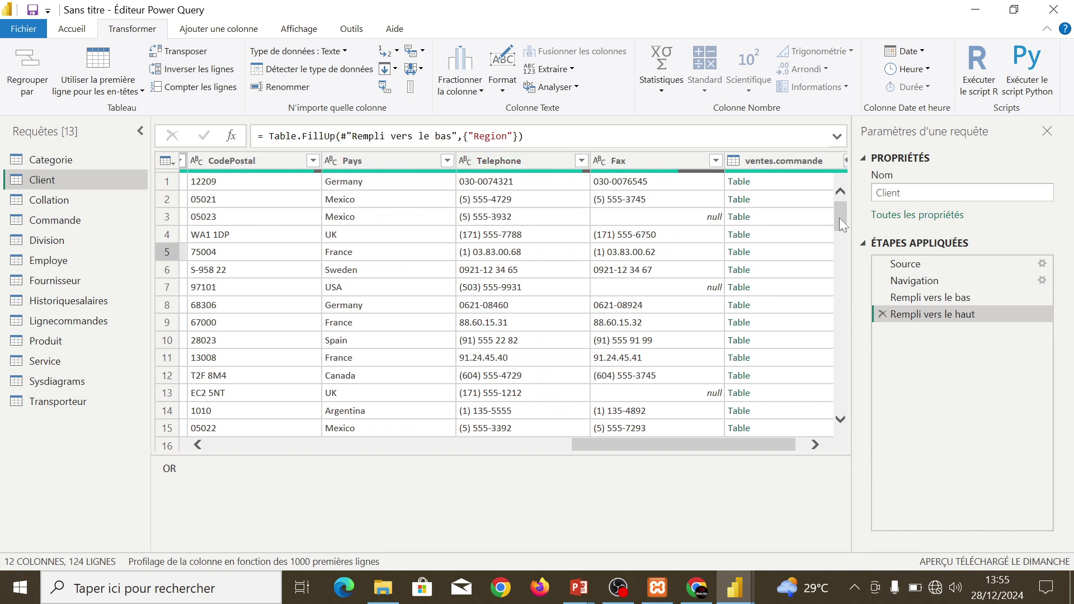
left_click_drag(839, 217, 853, 199)
left_click(706, 217)
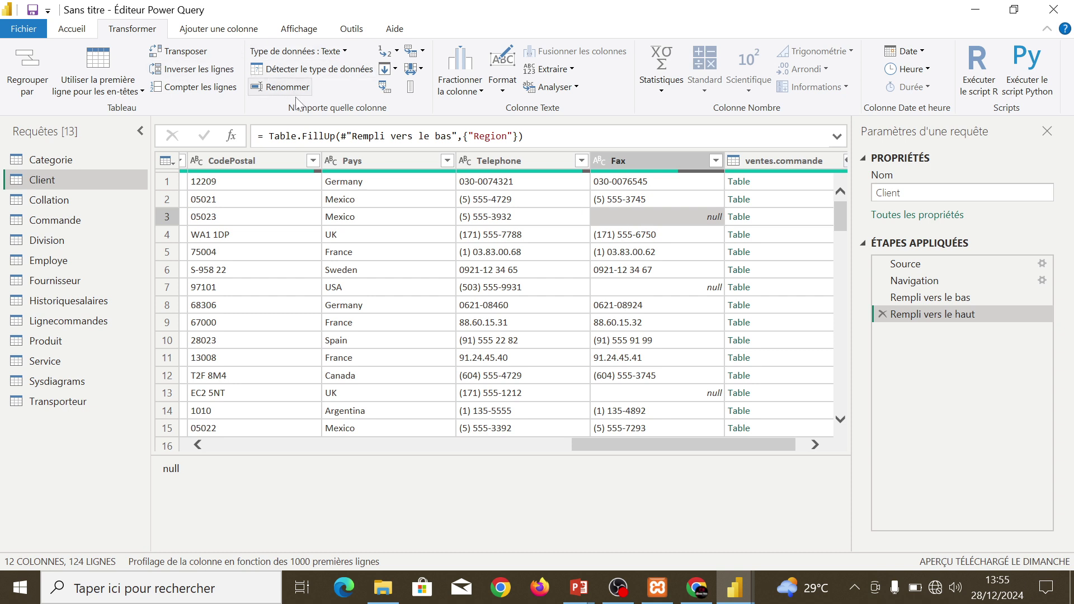
left_click(79, 31)
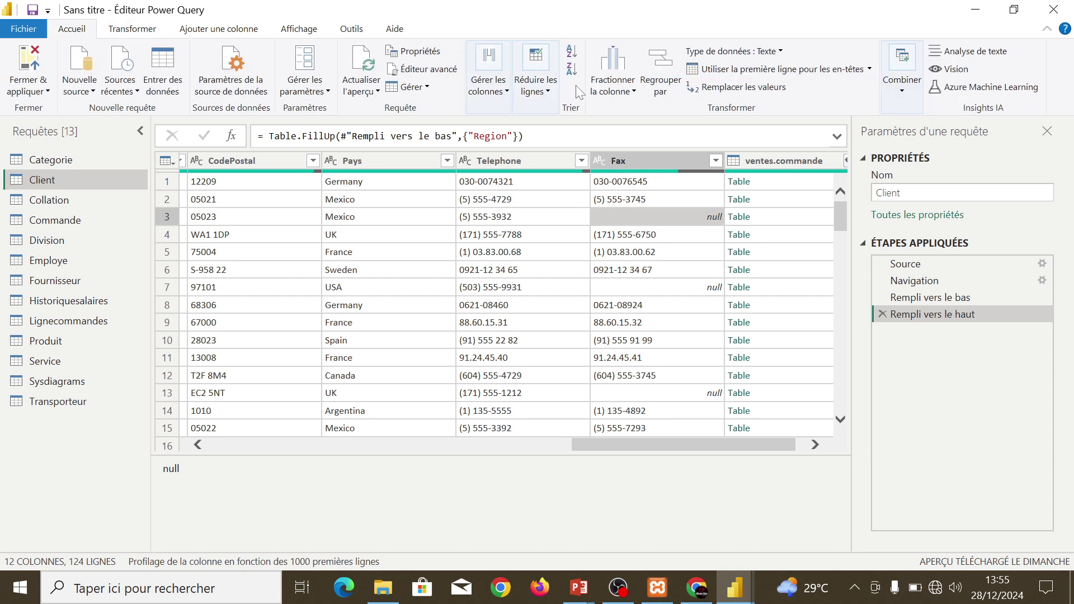
left_click(536, 84)
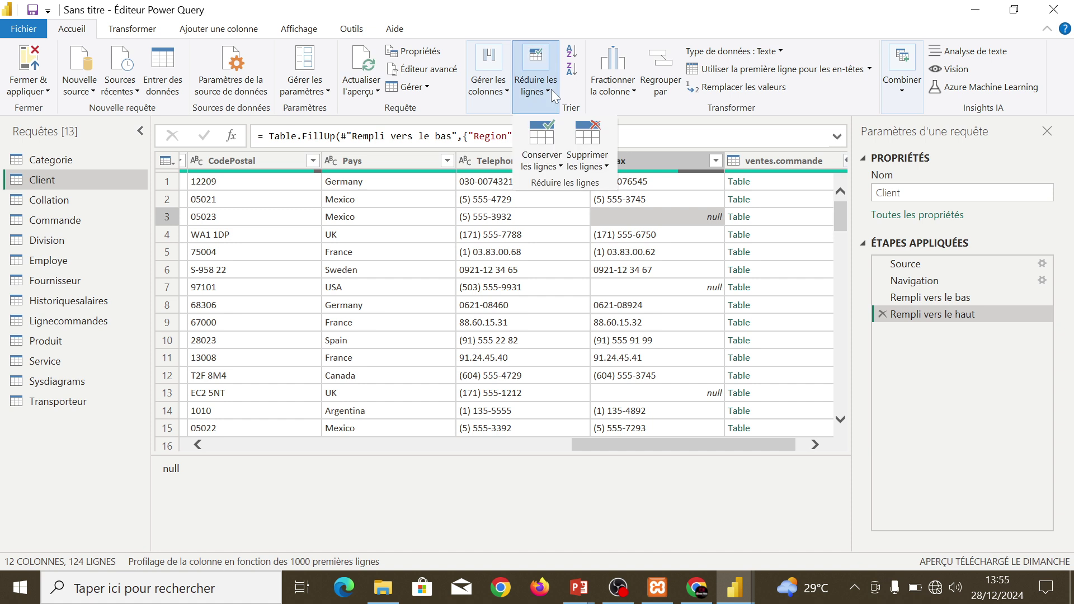
left_click(604, 166)
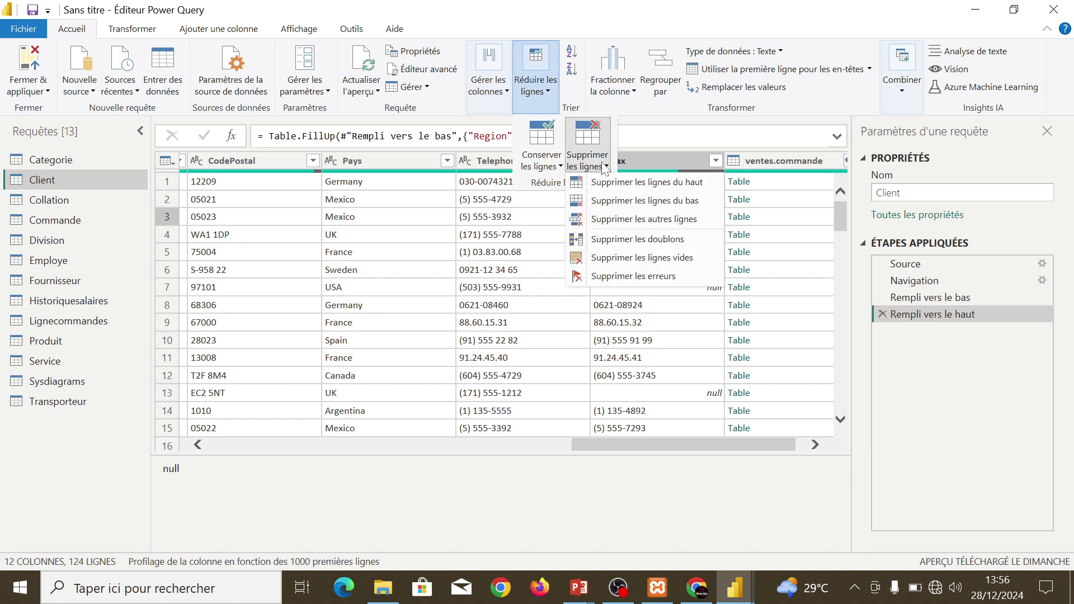
left_click(636, 200)
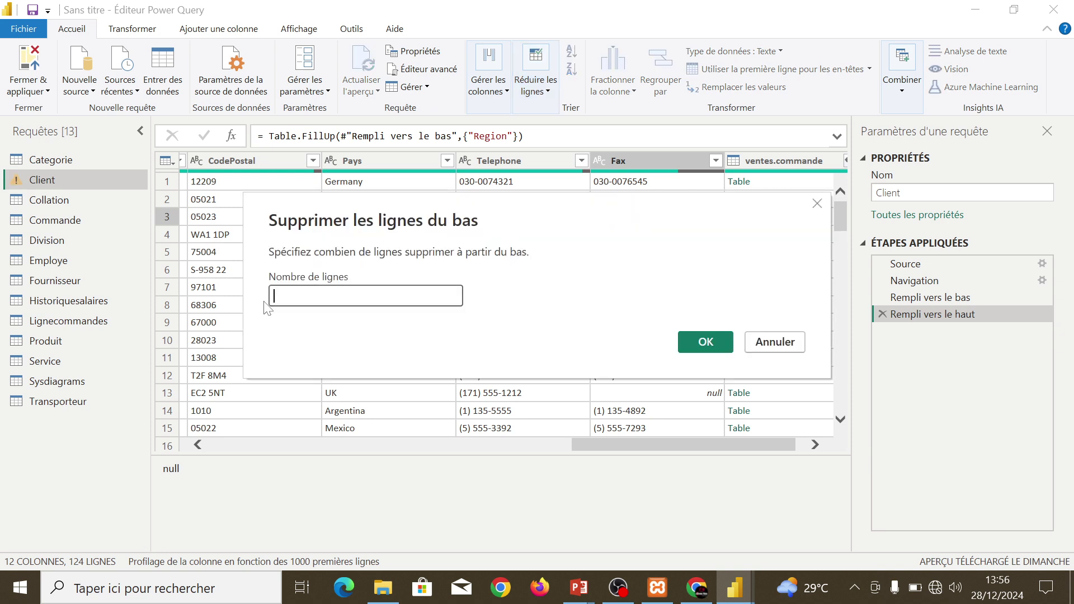
type("3")
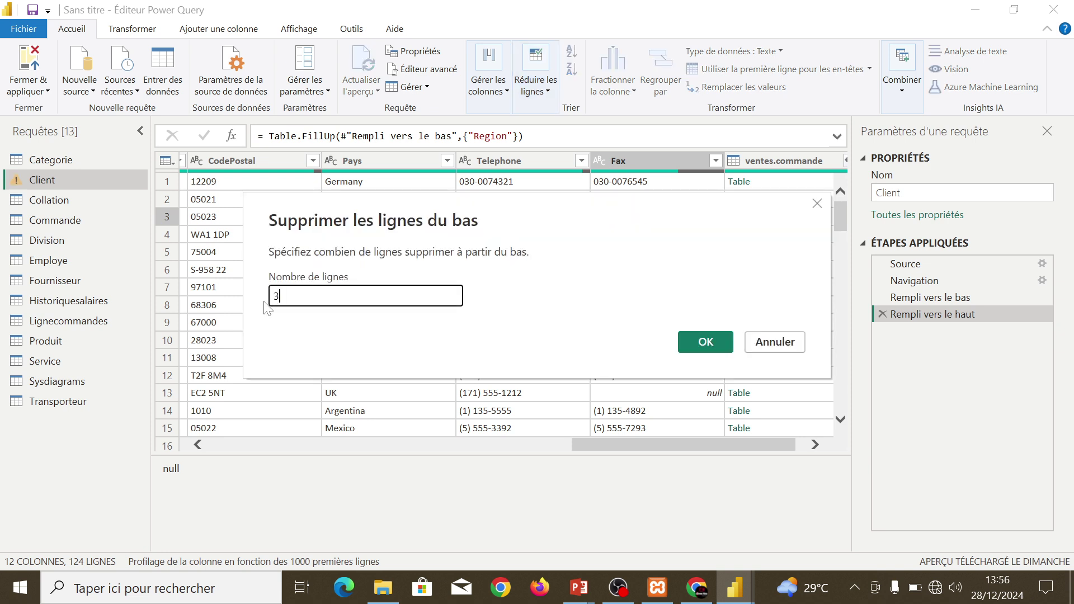
left_click(702, 341)
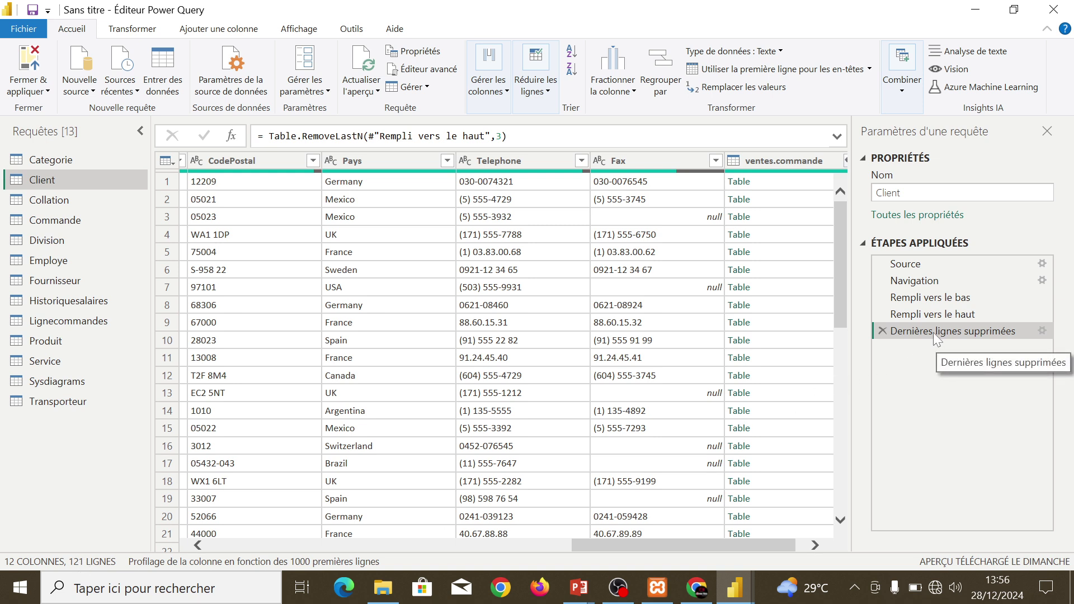
- Compare the Client query's last two applied steps and delete the one that removes the bottom rows
left_click(898, 313)
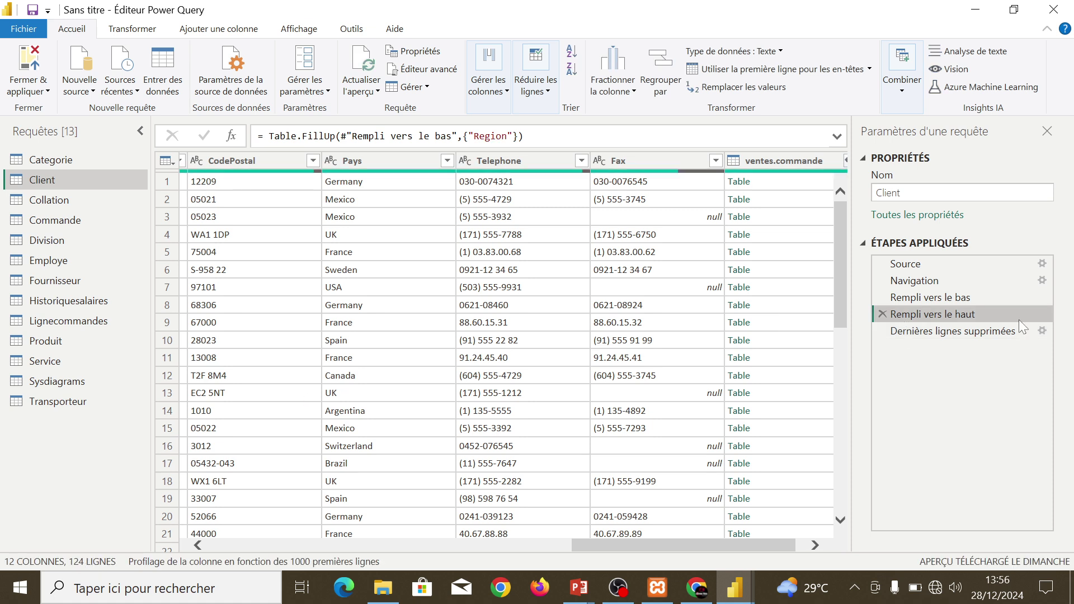
left_click(963, 331)
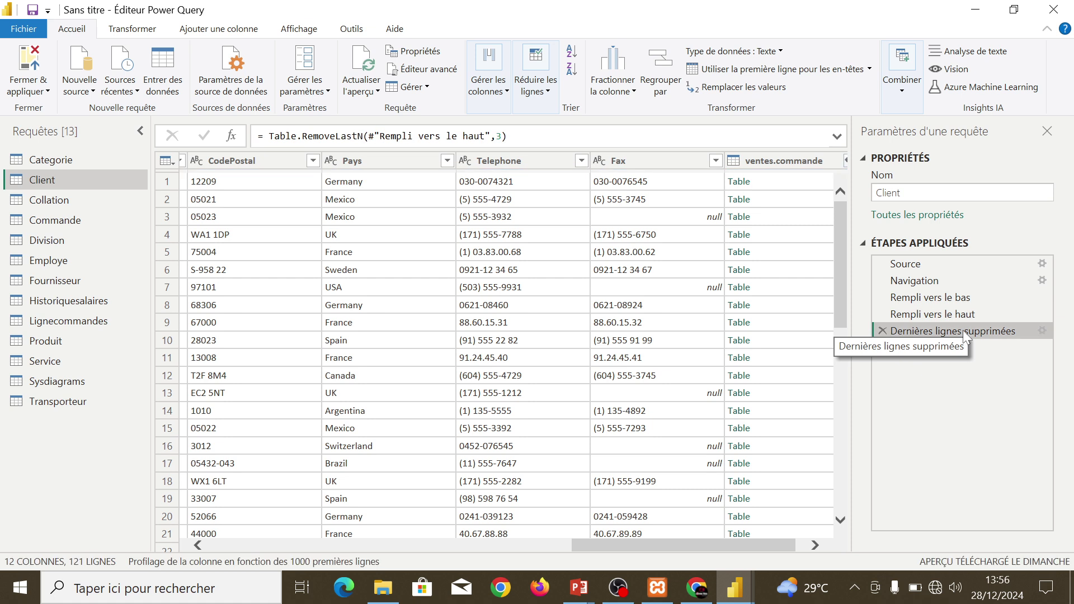
left_click(881, 330)
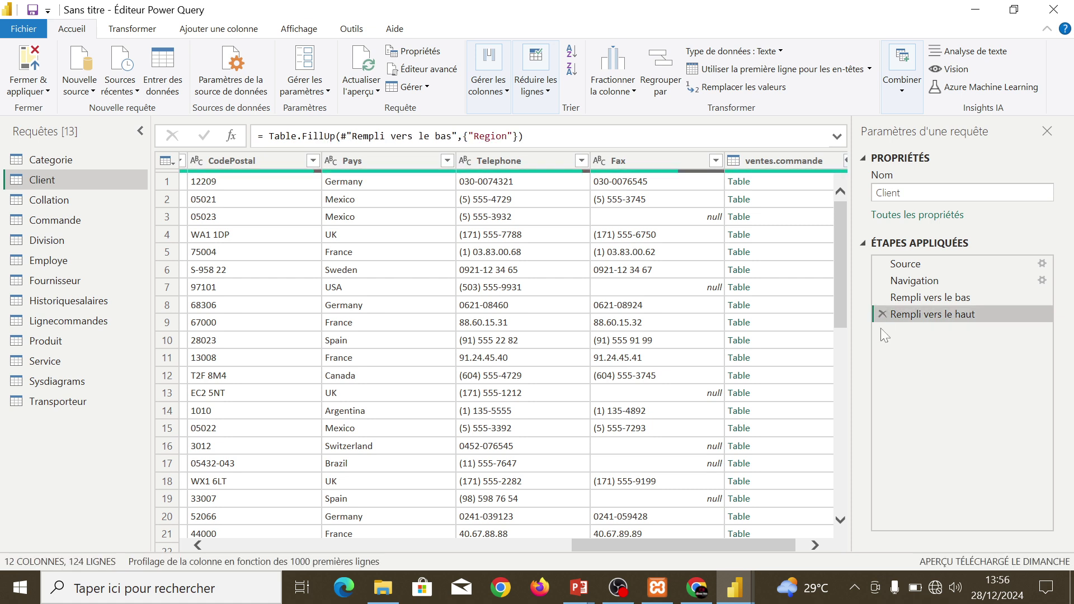
- Fill the null values of the Client query's Fax column downward
left_click(699, 221)
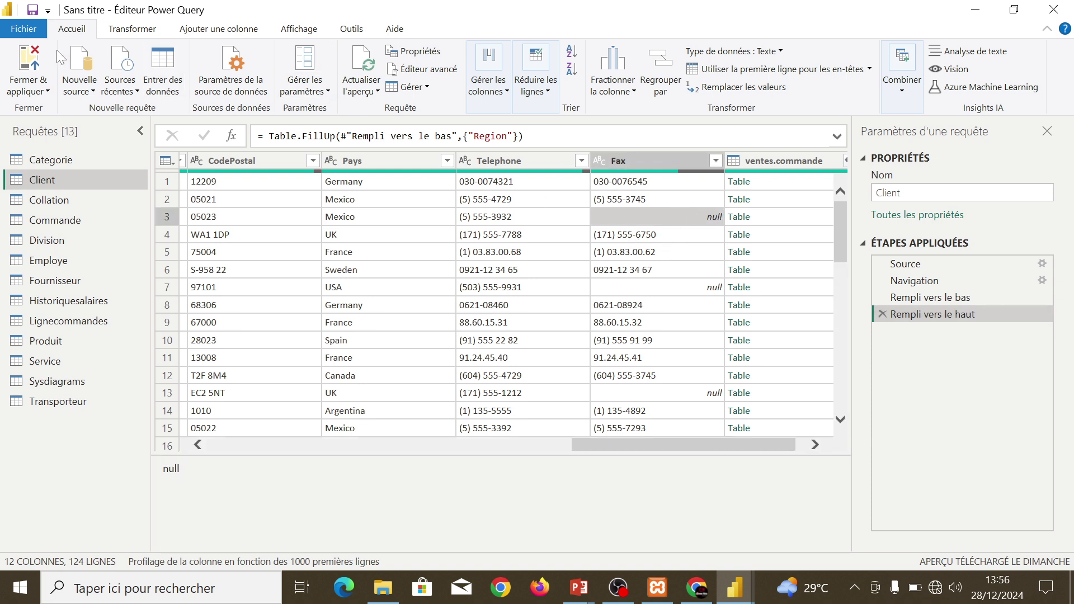
left_click(133, 30)
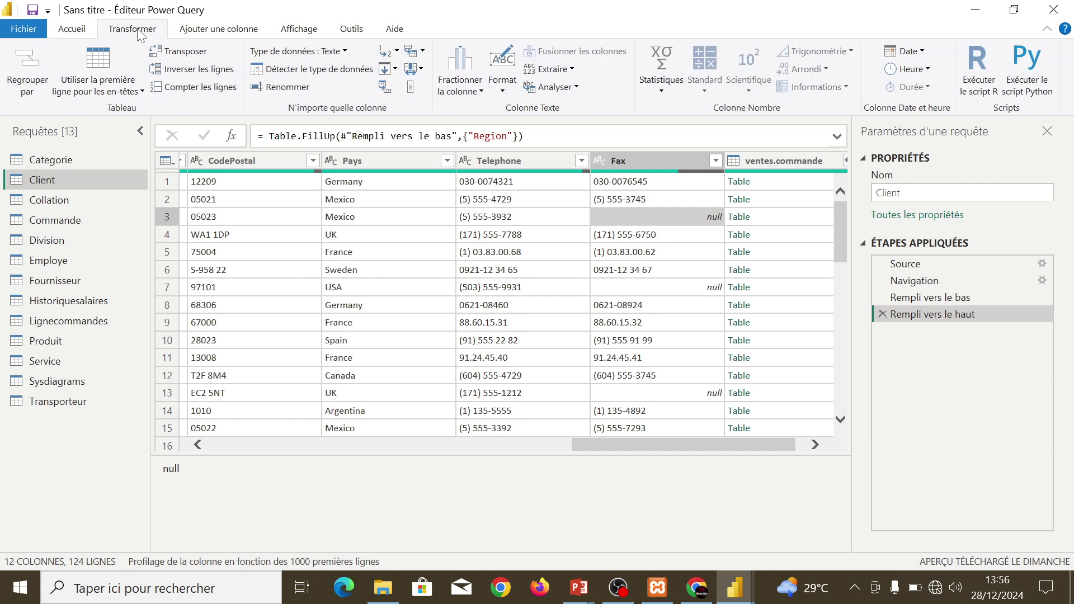
left_click(395, 69)
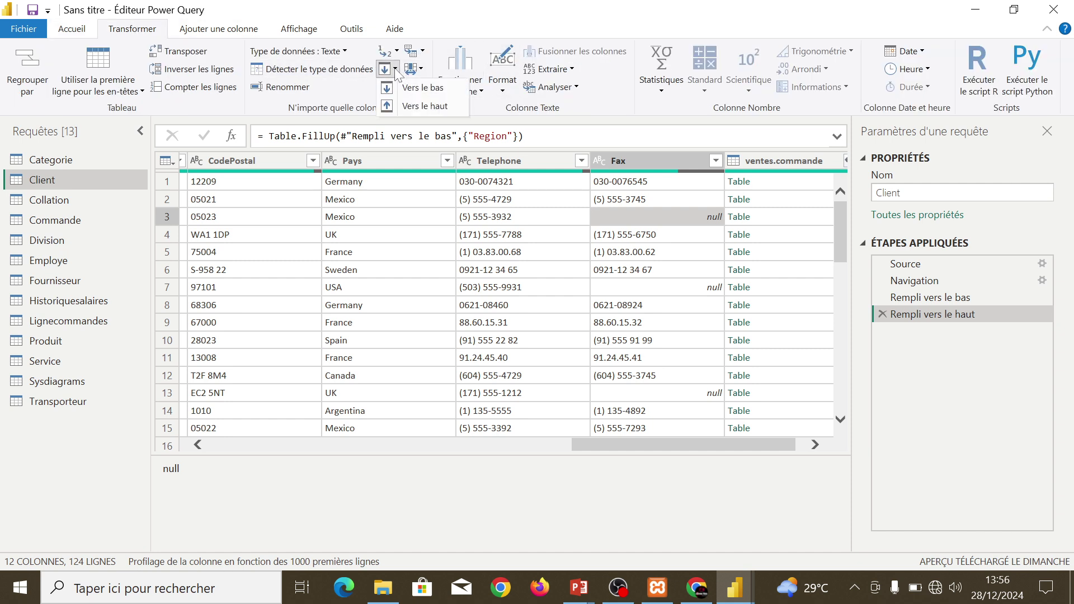
left_click(414, 88)
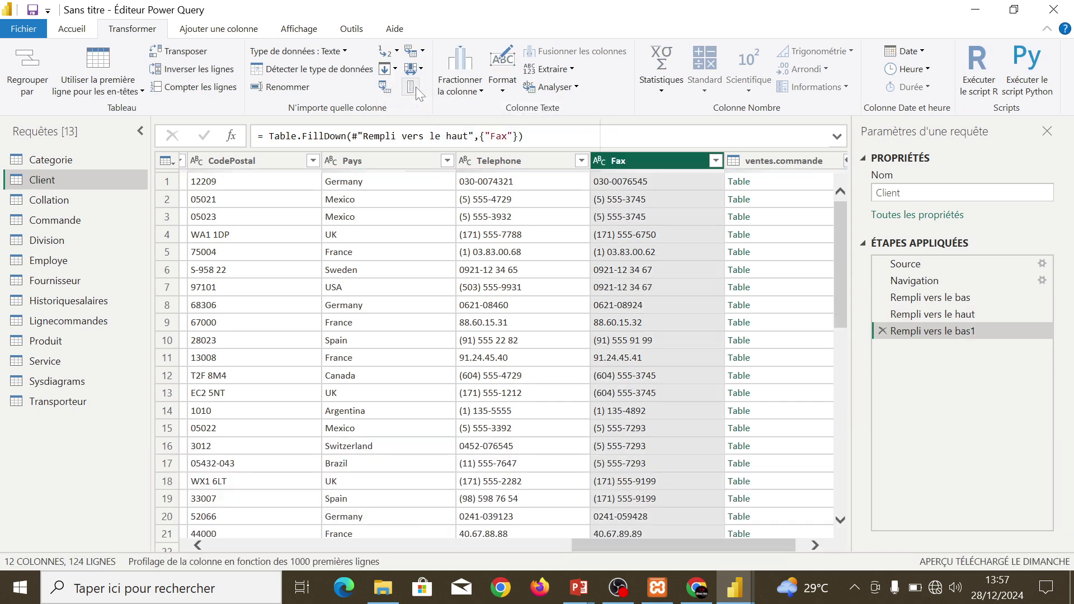
left_click(648, 323)
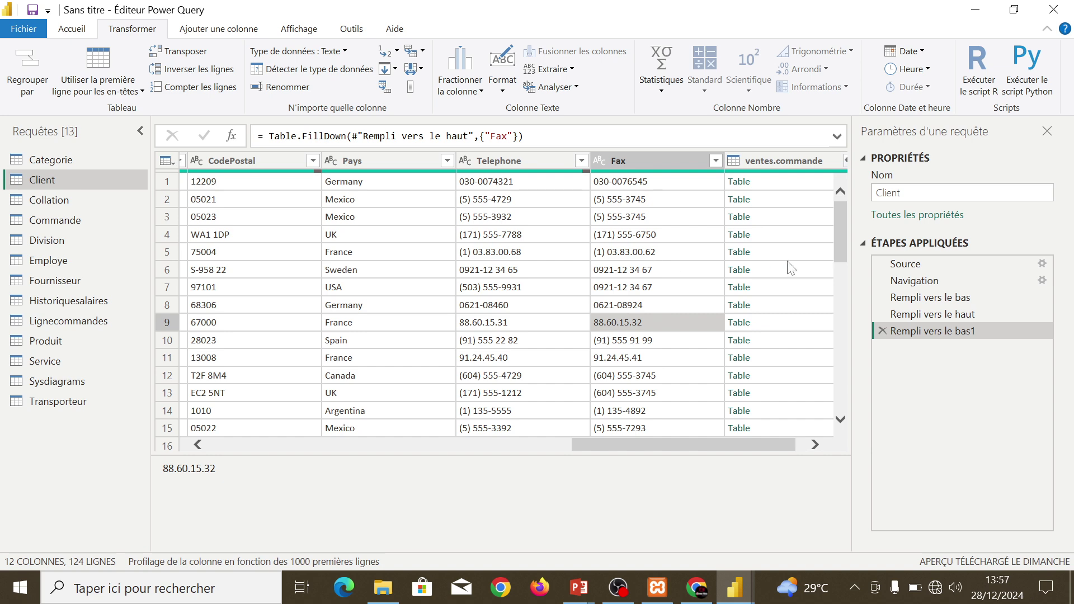
left_click_drag(839, 237, 850, 207)
scroll(671, 446, "right", 1)
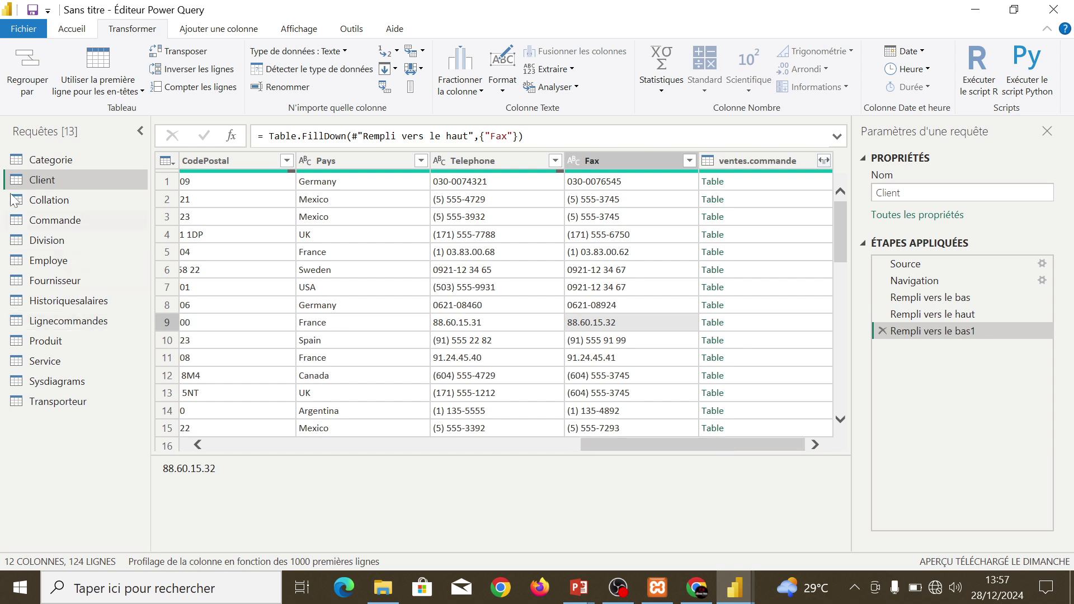
- Promote the first row of the Commande query to column headers and review the resulting applied steps
left_click(45, 206)
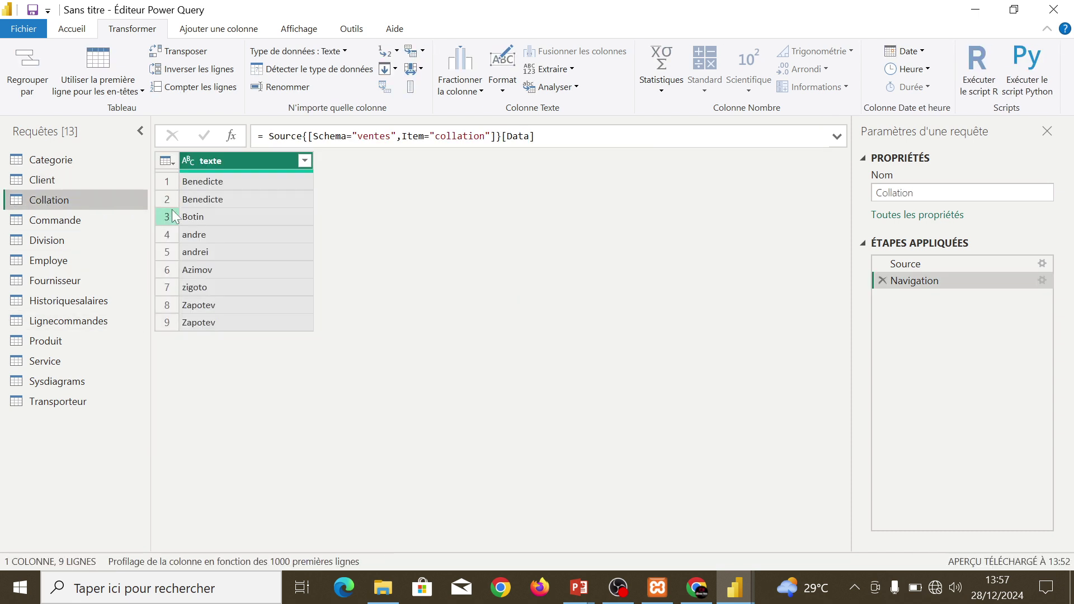
left_click(66, 219)
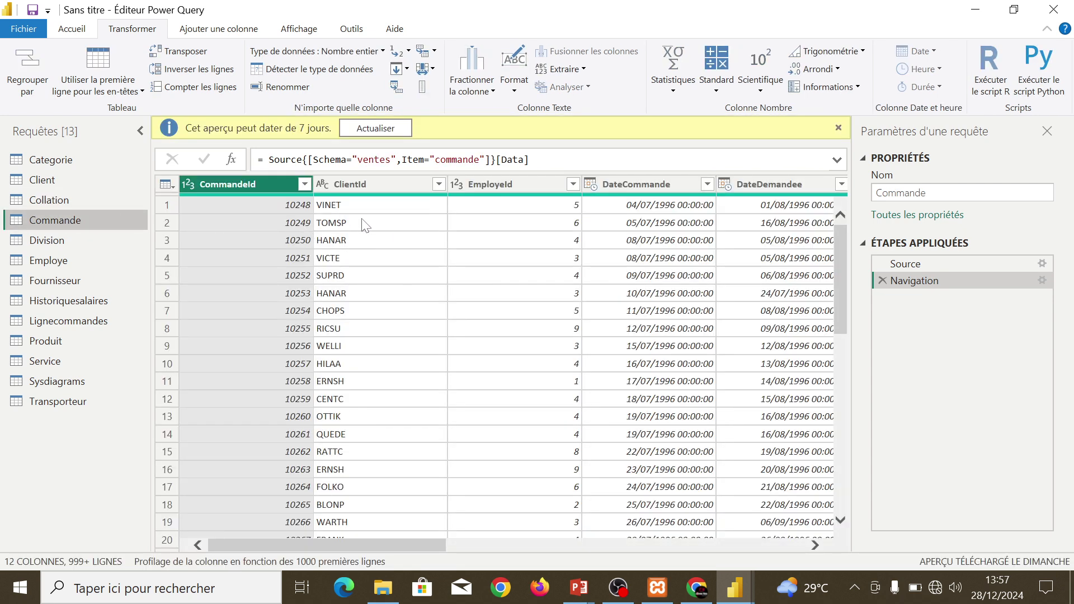
left_click(370, 206)
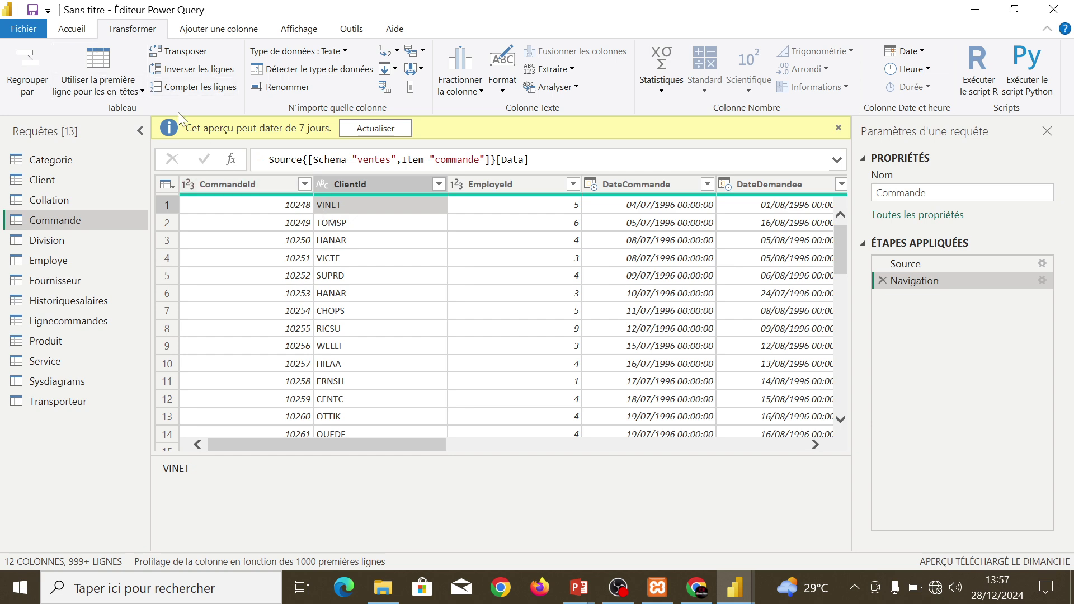
left_click(247, 184)
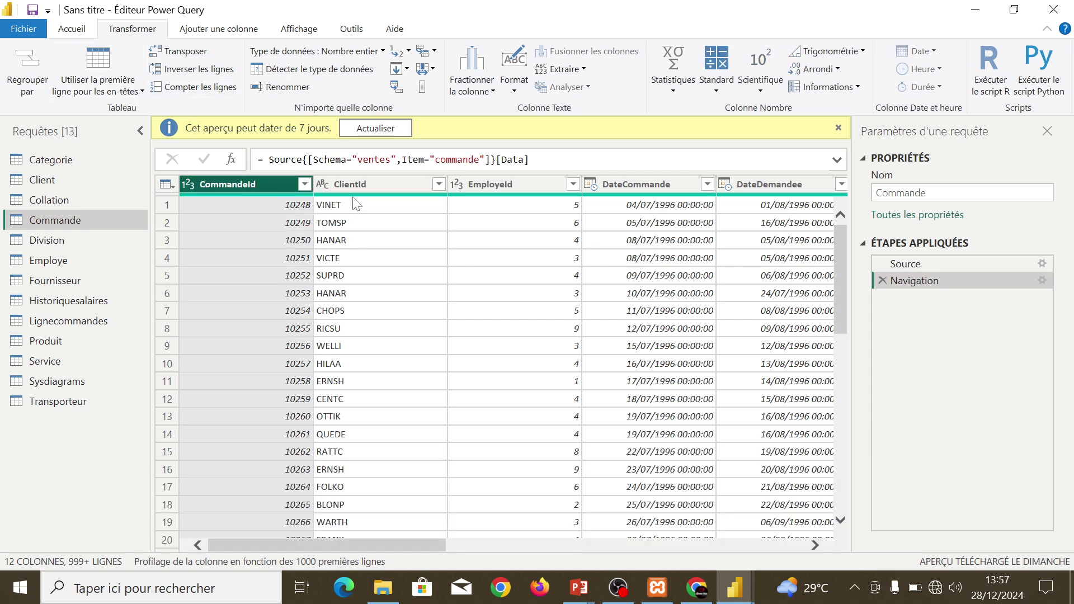
left_click(137, 91)
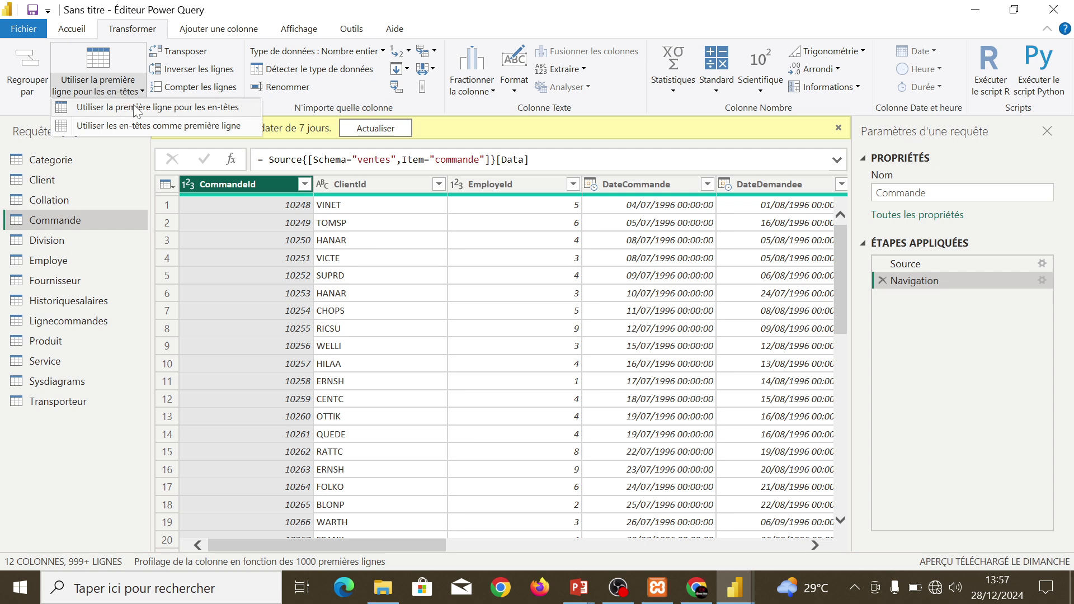
left_click(223, 113)
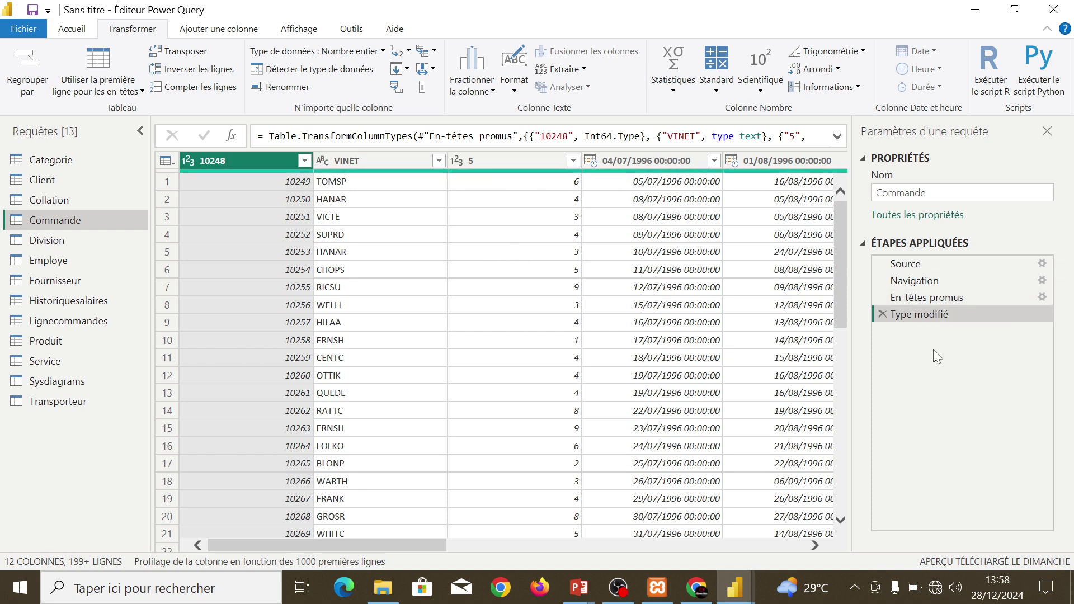
left_click(910, 298)
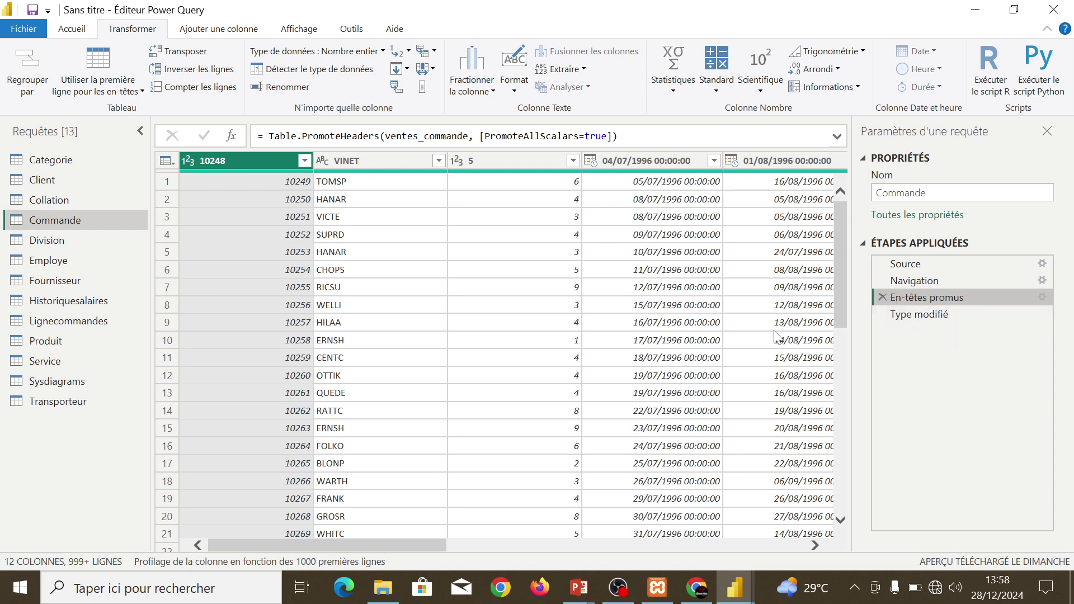
left_click(920, 316)
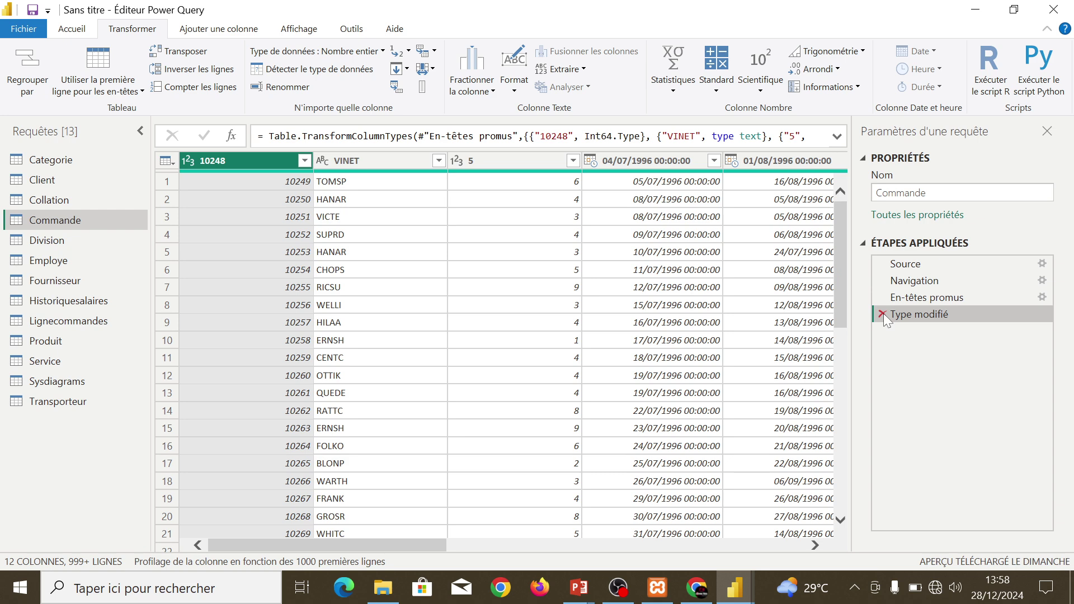
- Delete the Commande query's automatic type-change step and set its three date/time columns to the Date type
left_click(883, 314)
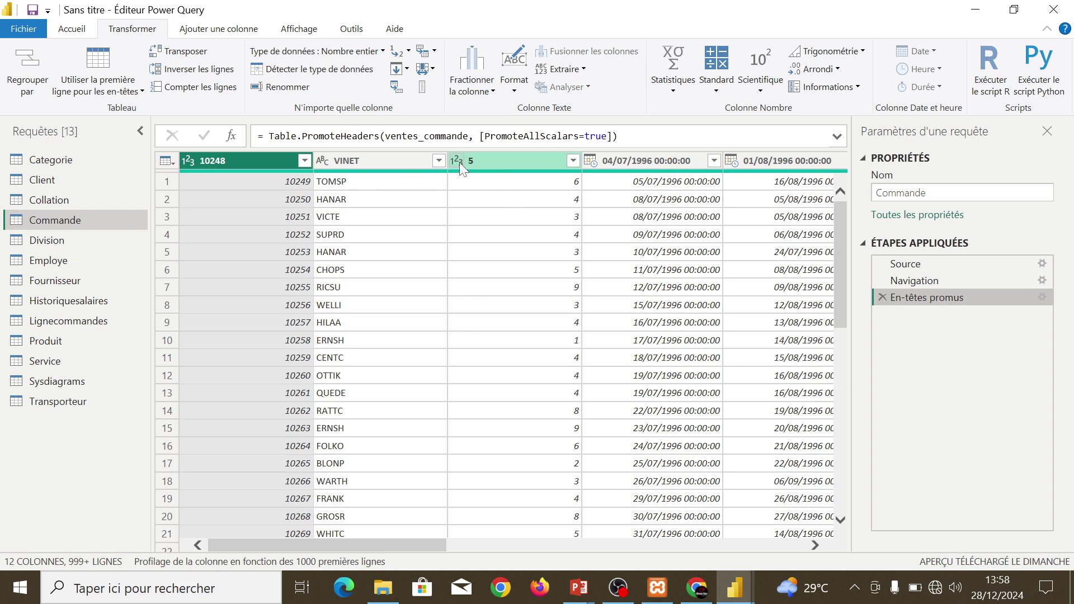
left_click_drag(272, 547, 363, 564)
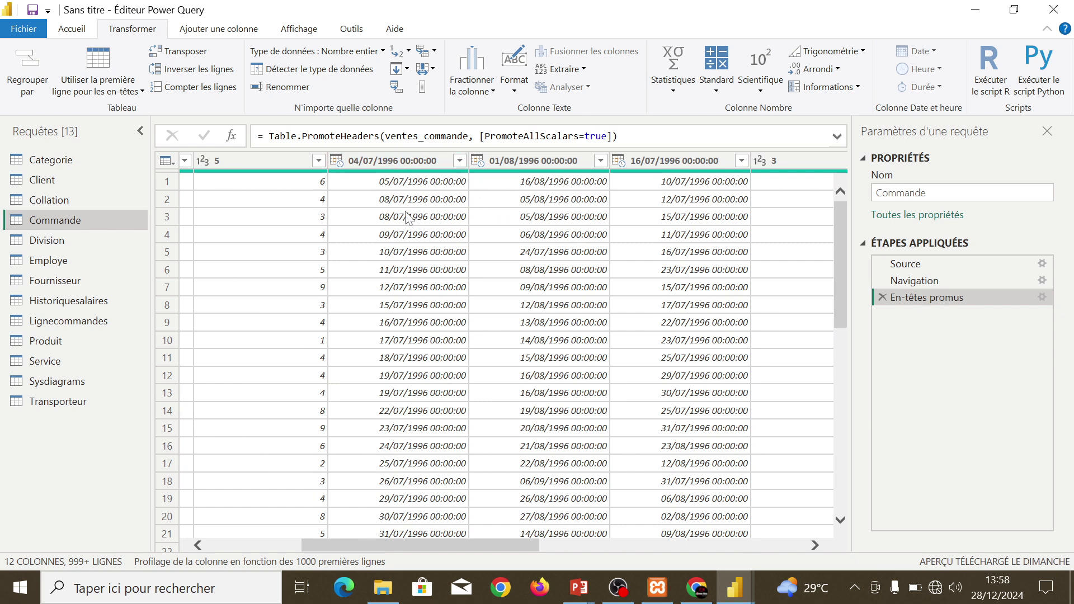
left_click(386, 161)
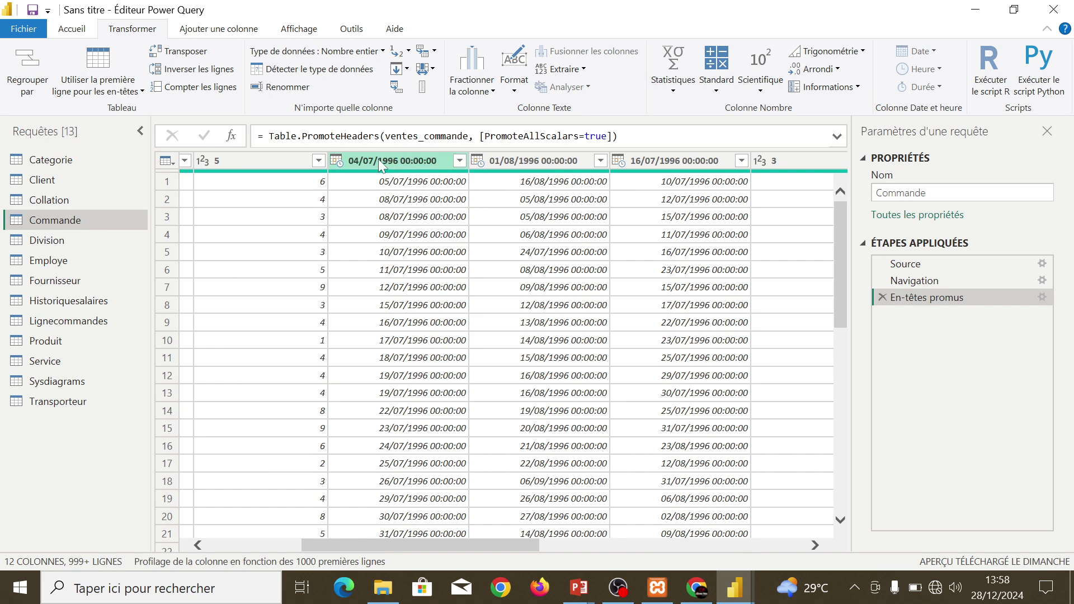
left_click(337, 161)
left_click(374, 265)
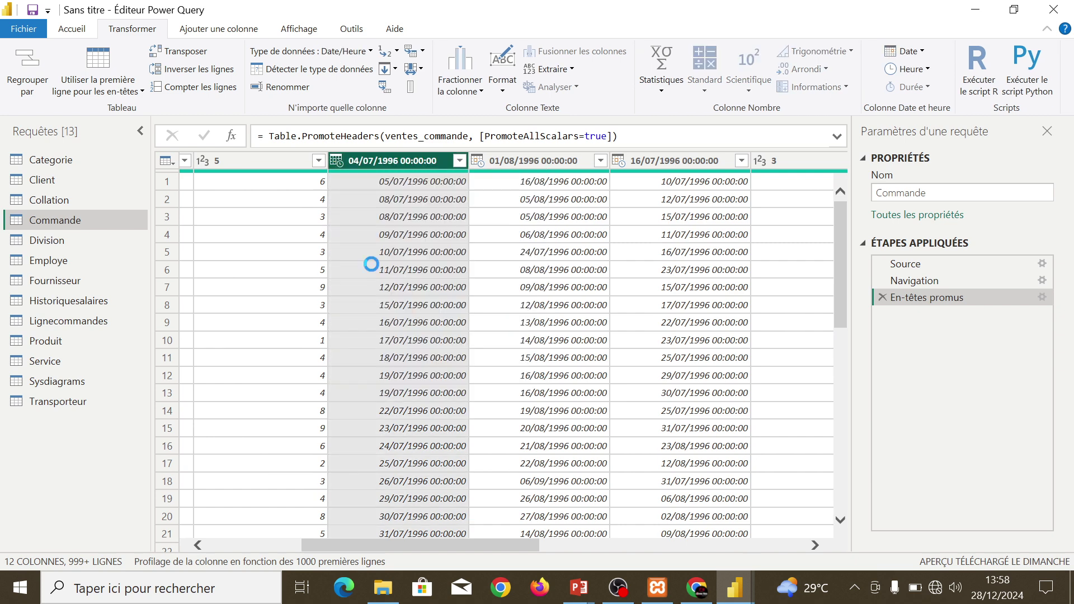
left_click(531, 161)
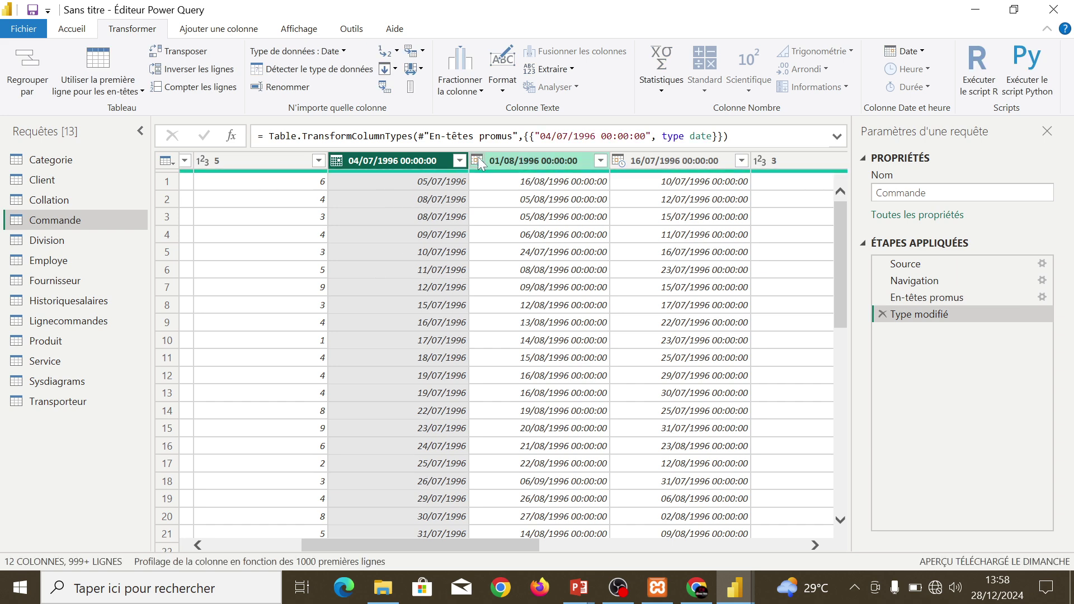
left_click(479, 161)
left_click(507, 265)
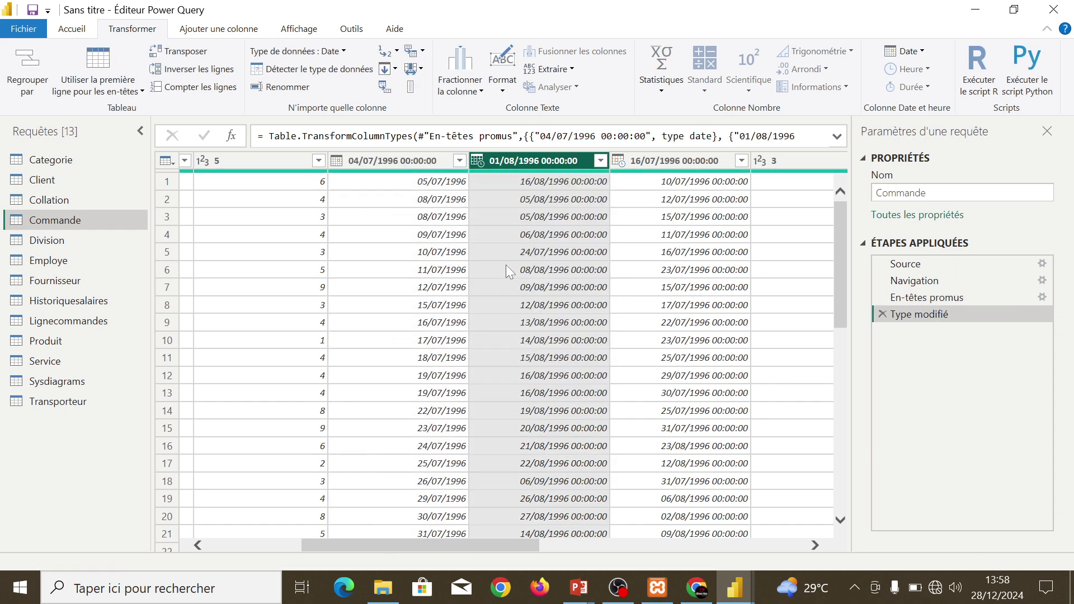
left_click(618, 161)
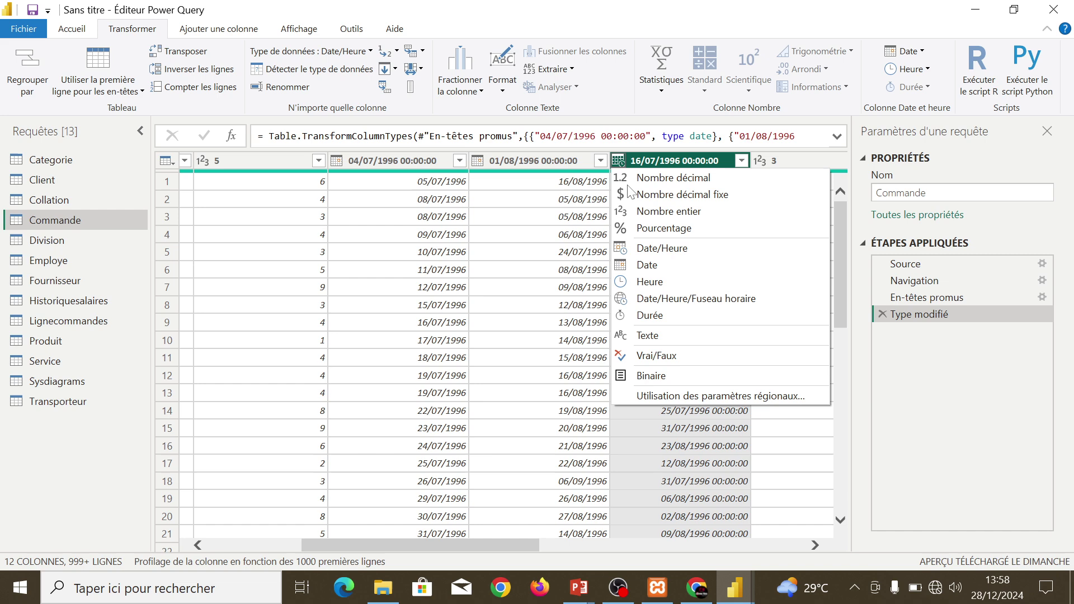
left_click(623, 271)
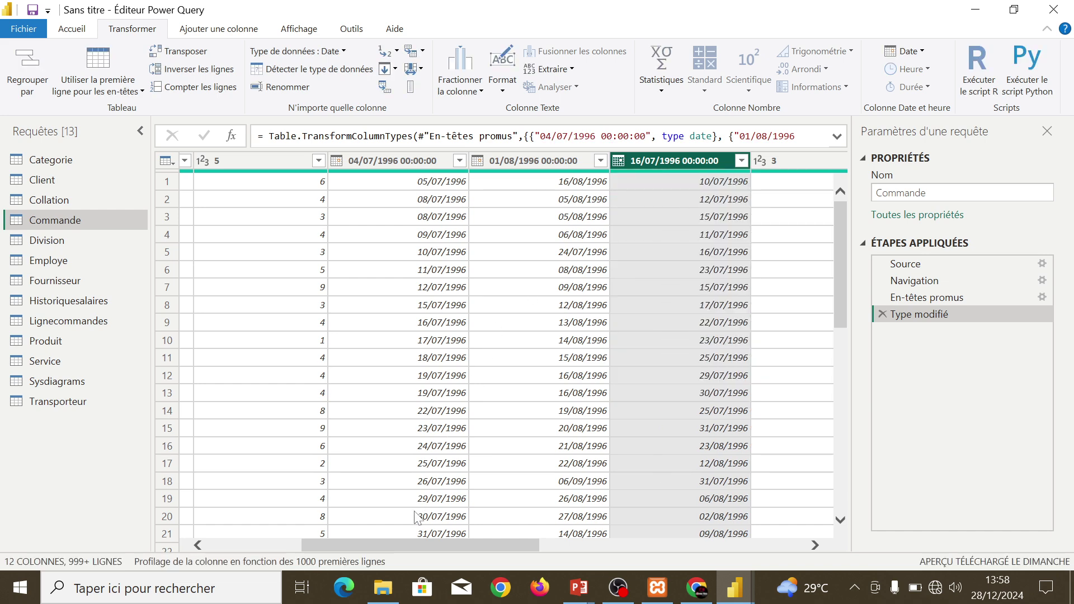
- Check the data type options of the Commande query's 32,3800 column without changing its type
left_click_drag(411, 544, 576, 549)
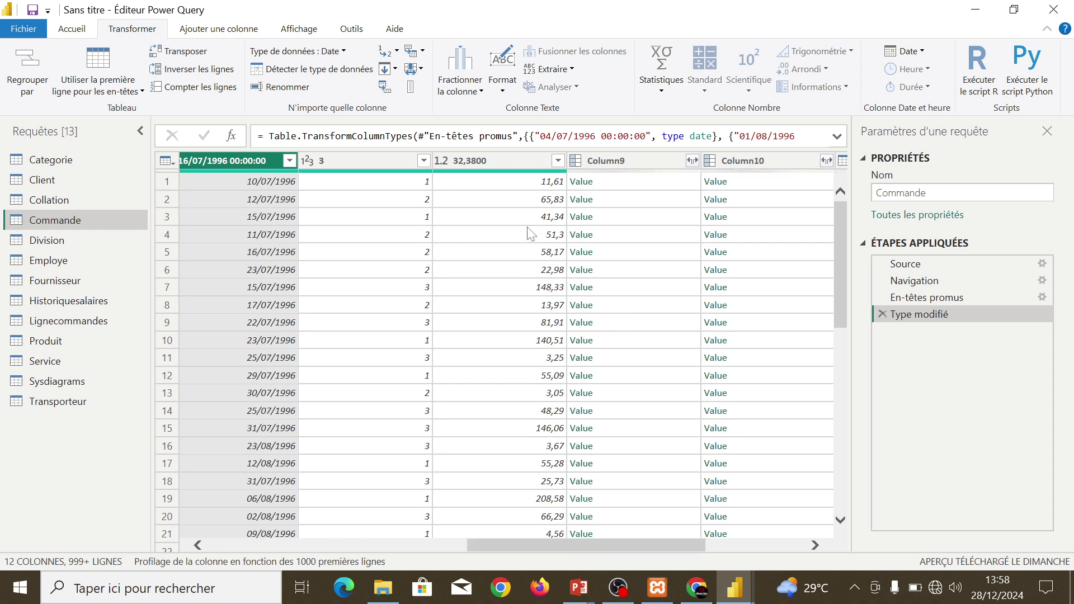
left_click(442, 160)
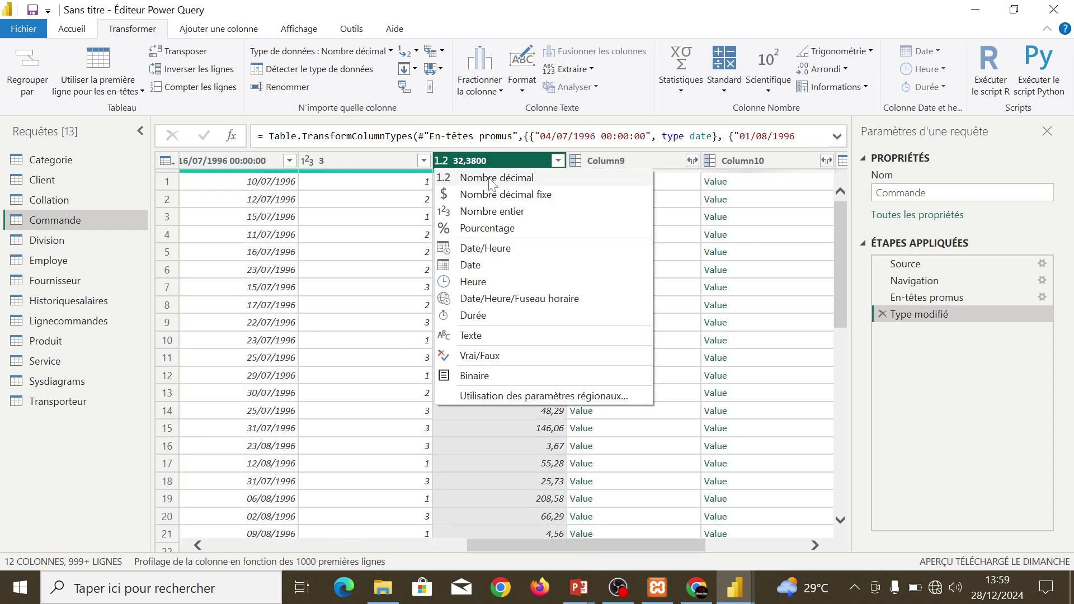
left_click(468, 417)
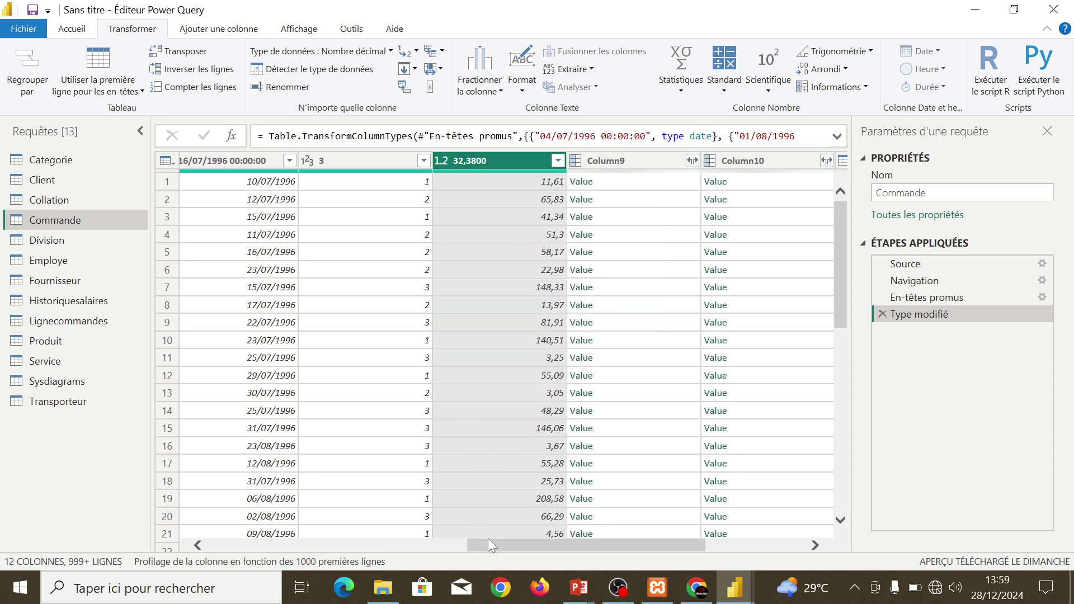
- Count the values in the Commande query's 32,3800 column and delete the resulting calculation step
left_click_drag(505, 545, 220, 544)
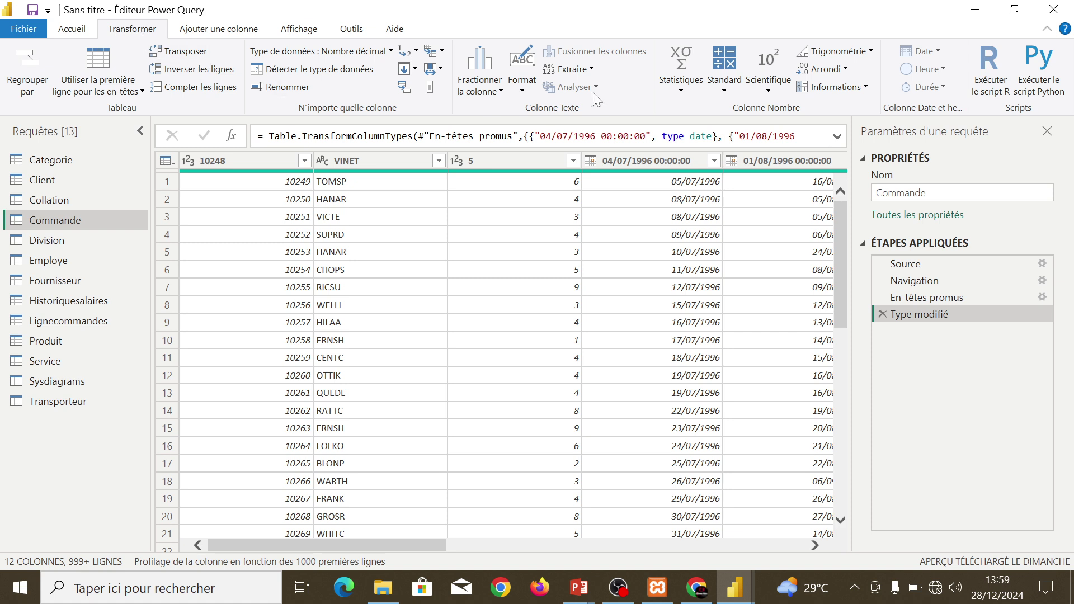
left_click(680, 91)
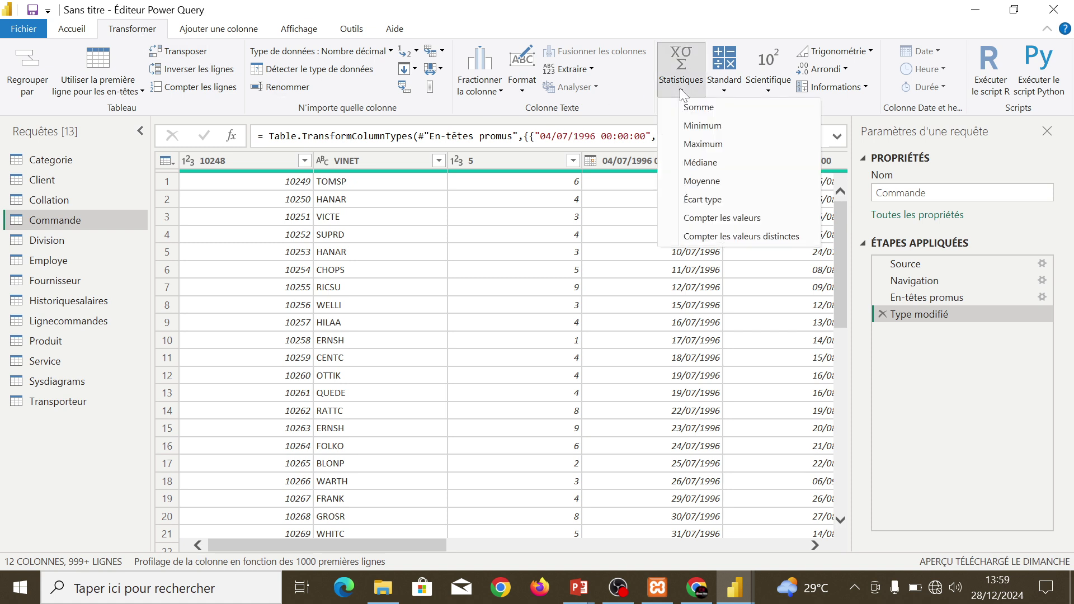
left_click(709, 218)
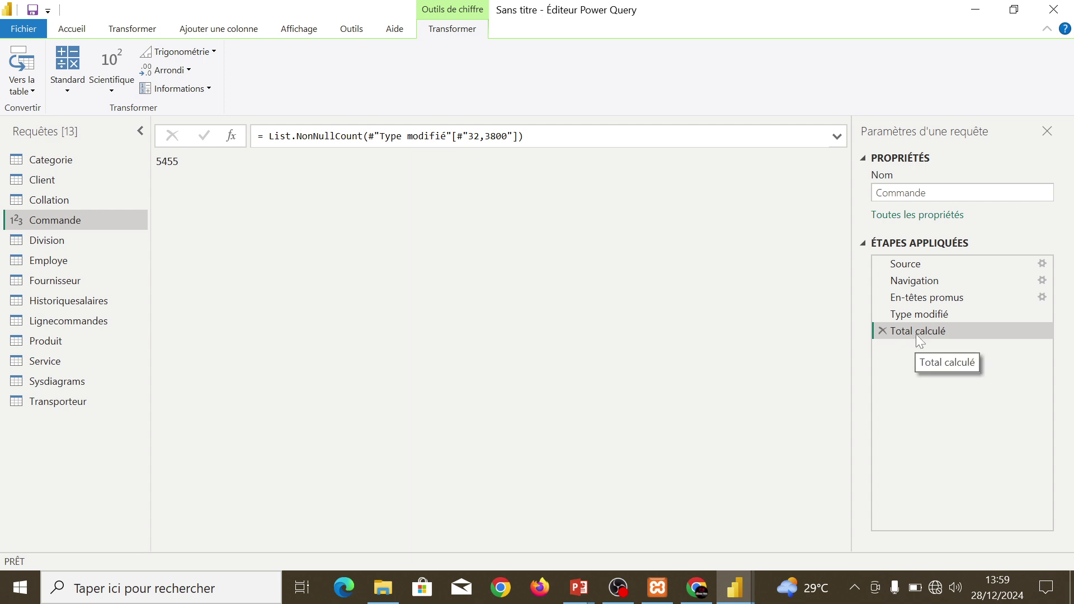
left_click(882, 330)
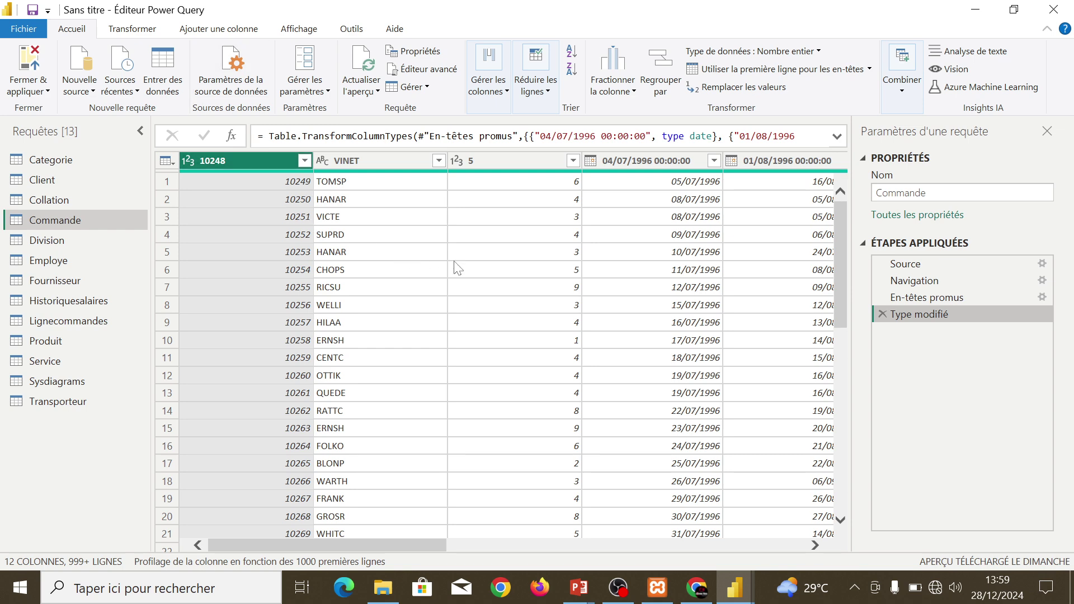
- Review the last columns of the Commande query and the contents of the Division query
left_click_drag(384, 545, 711, 541)
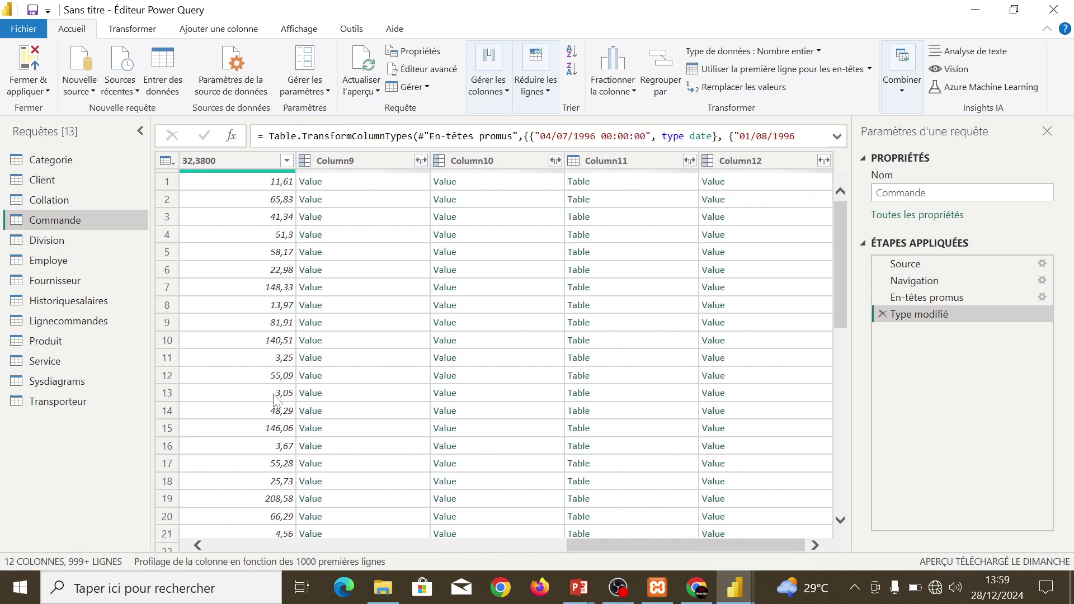
left_click(48, 240)
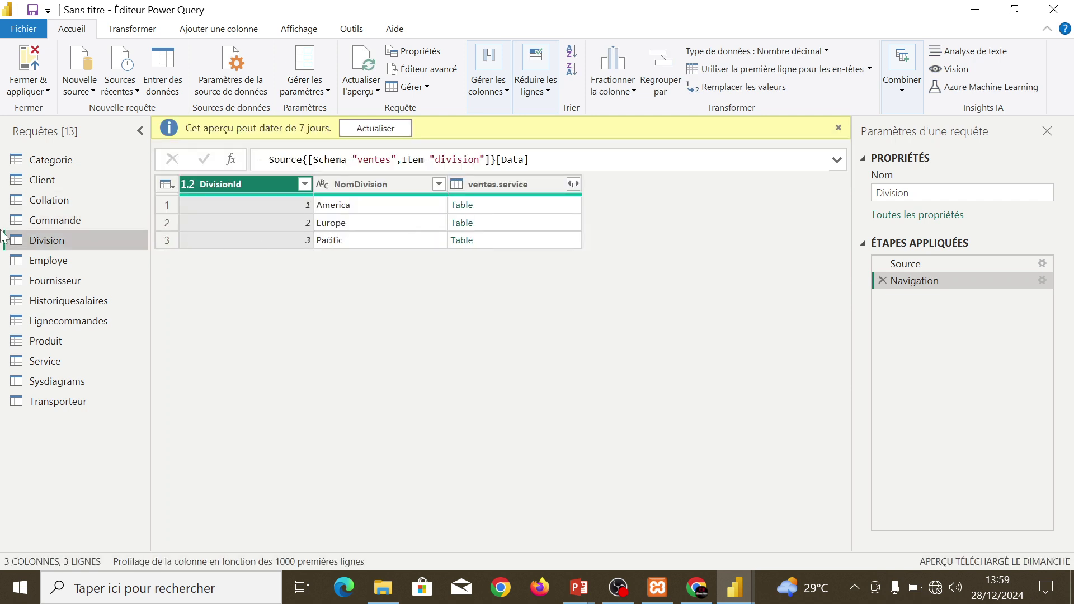
- Fill the null values of the Employe query's Region column downward
left_click(50, 261)
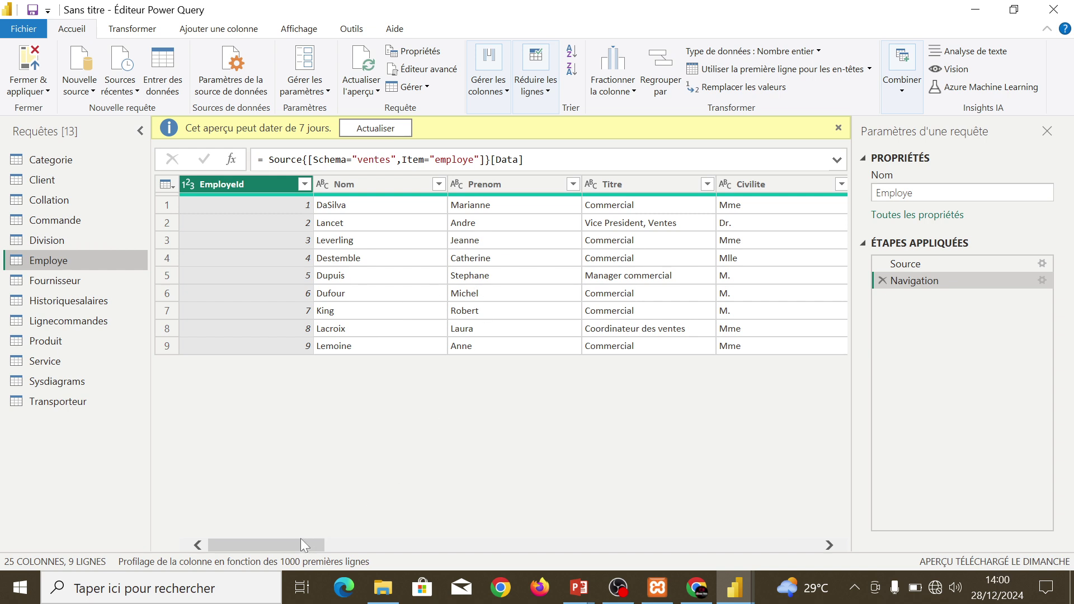
left_click_drag(300, 538, 527, 550)
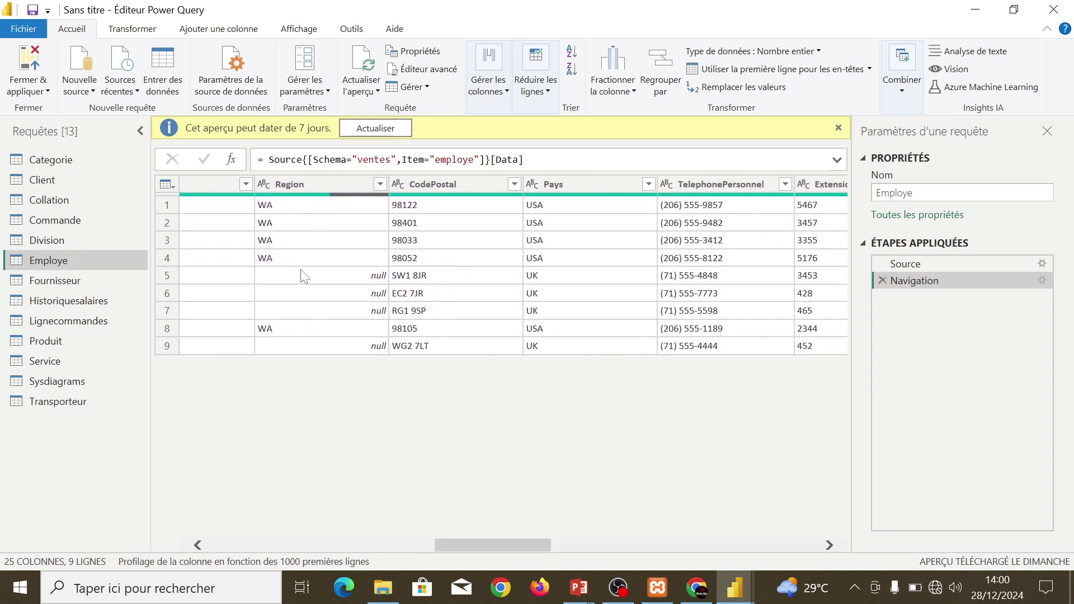
left_click(286, 182)
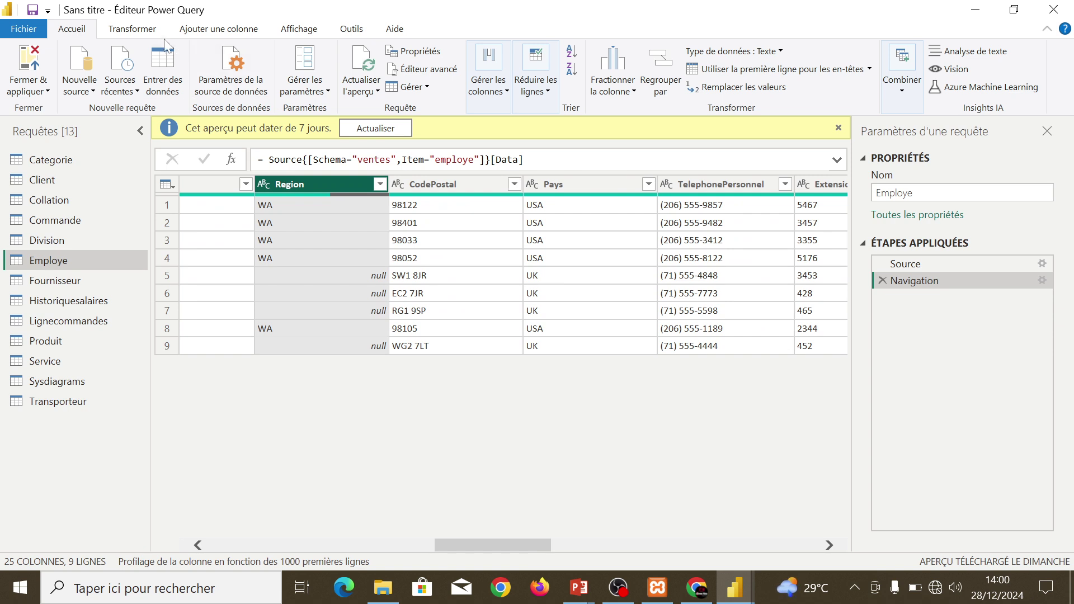
left_click(144, 32)
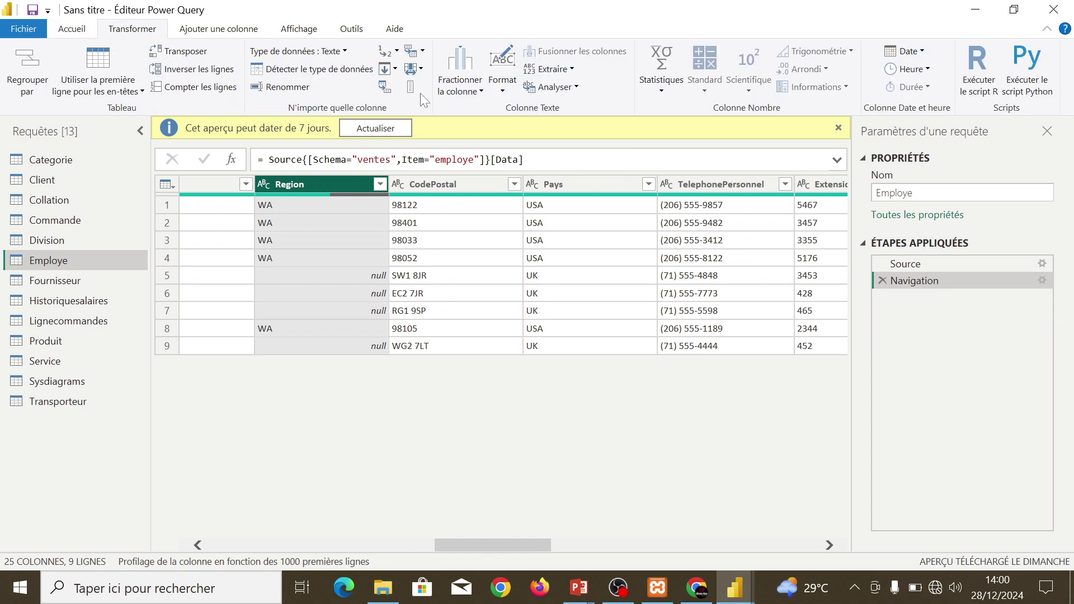
left_click(392, 68)
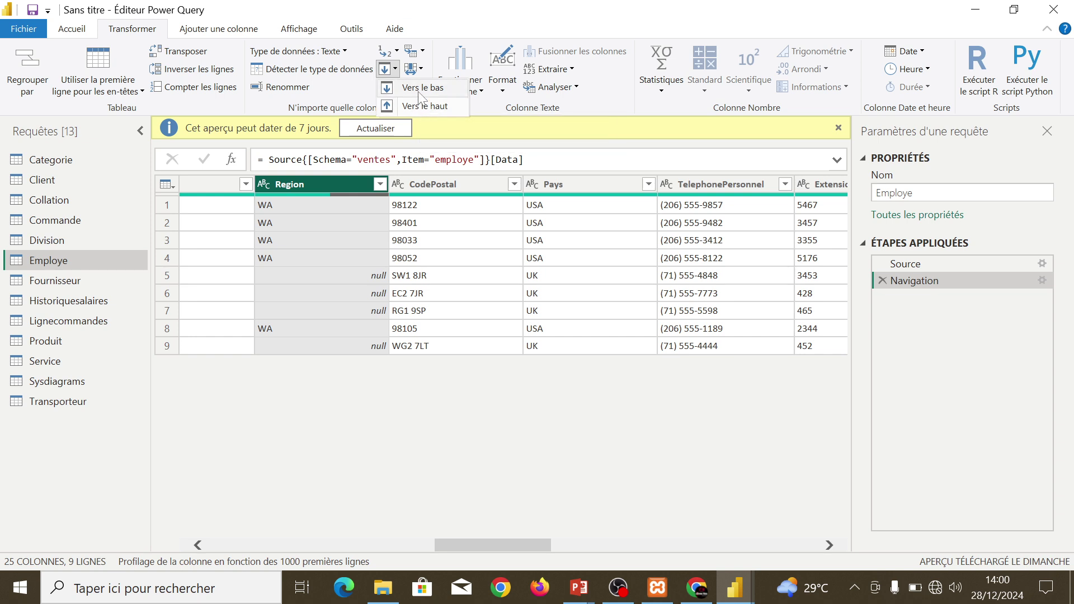
left_click(417, 87)
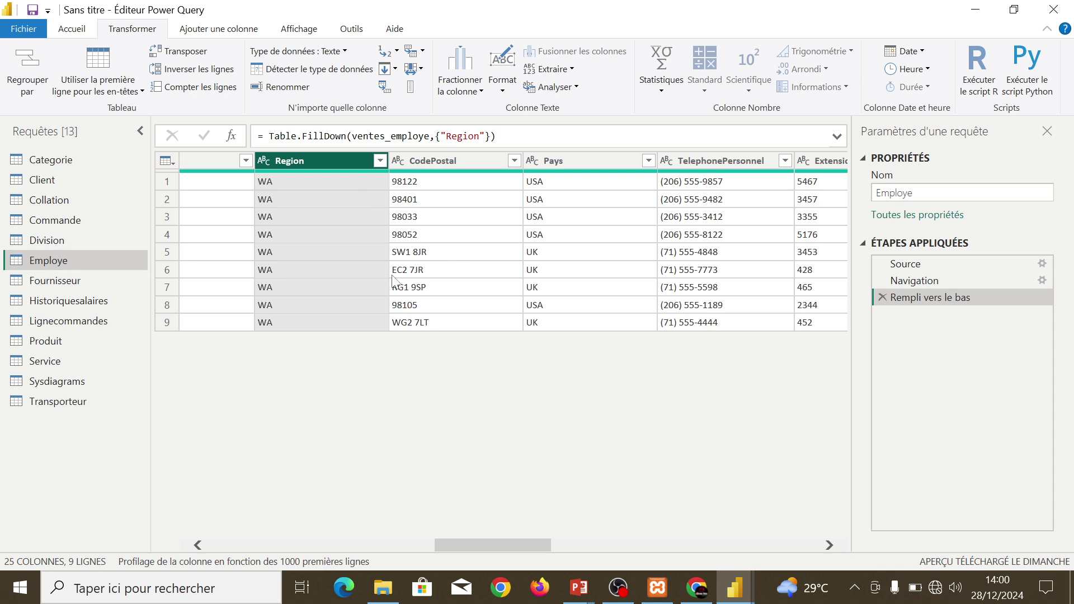
- Fill the null values of the Employe query's Prime column downward and fill the remaining ones upward
left_click(451, 293)
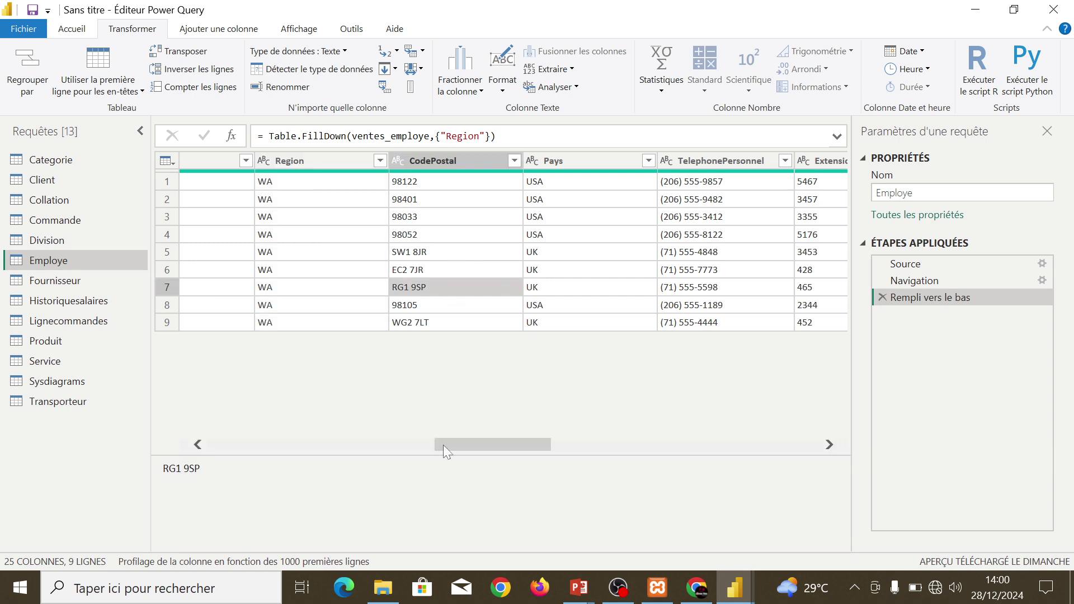
left_click_drag(443, 444, 585, 446)
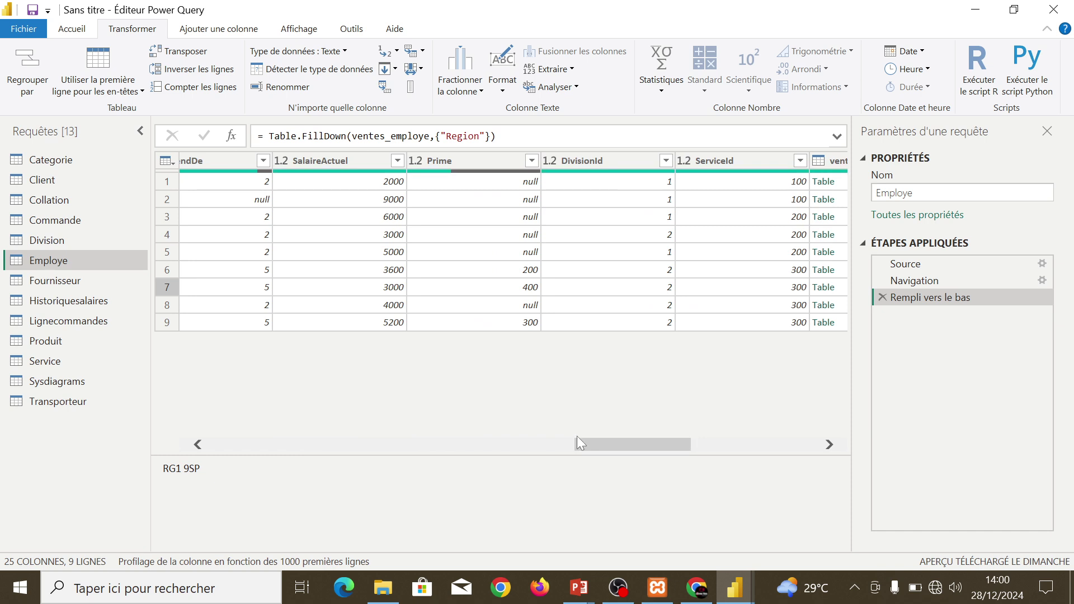
left_click(446, 158)
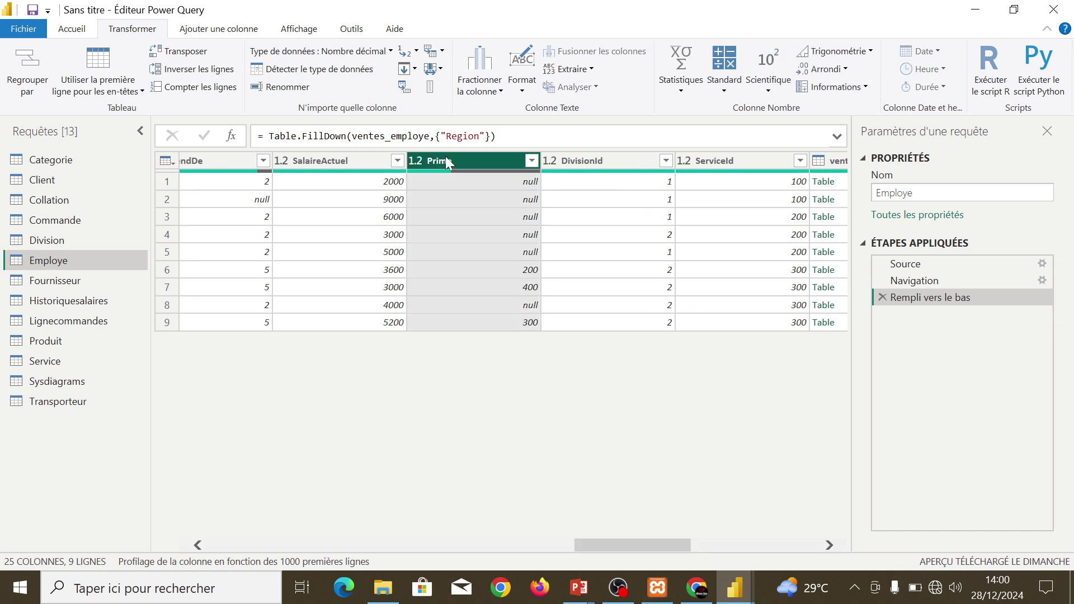
left_click(415, 69)
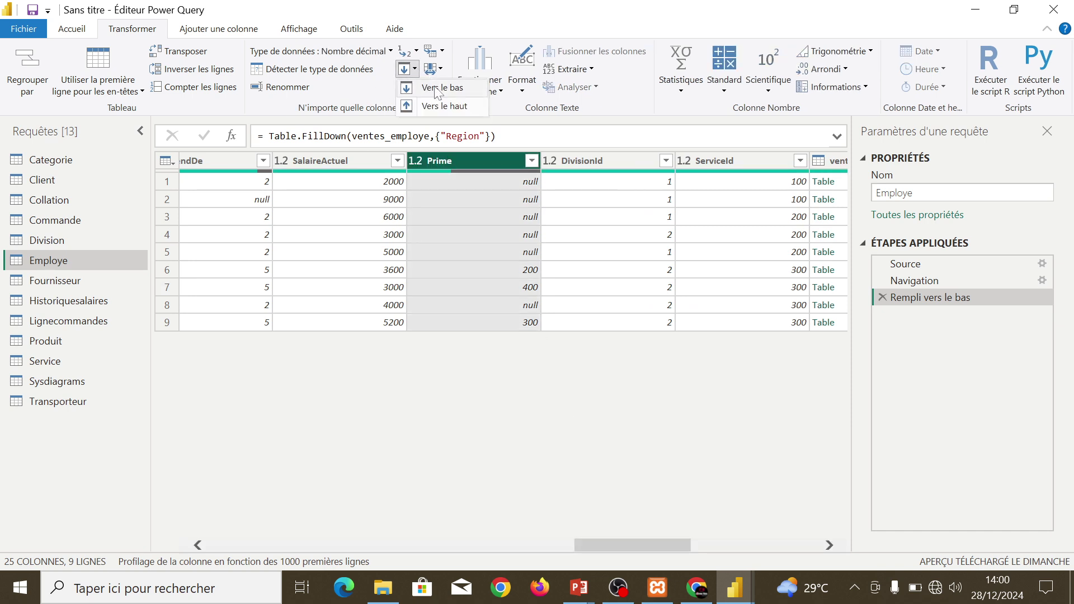
left_click(439, 88)
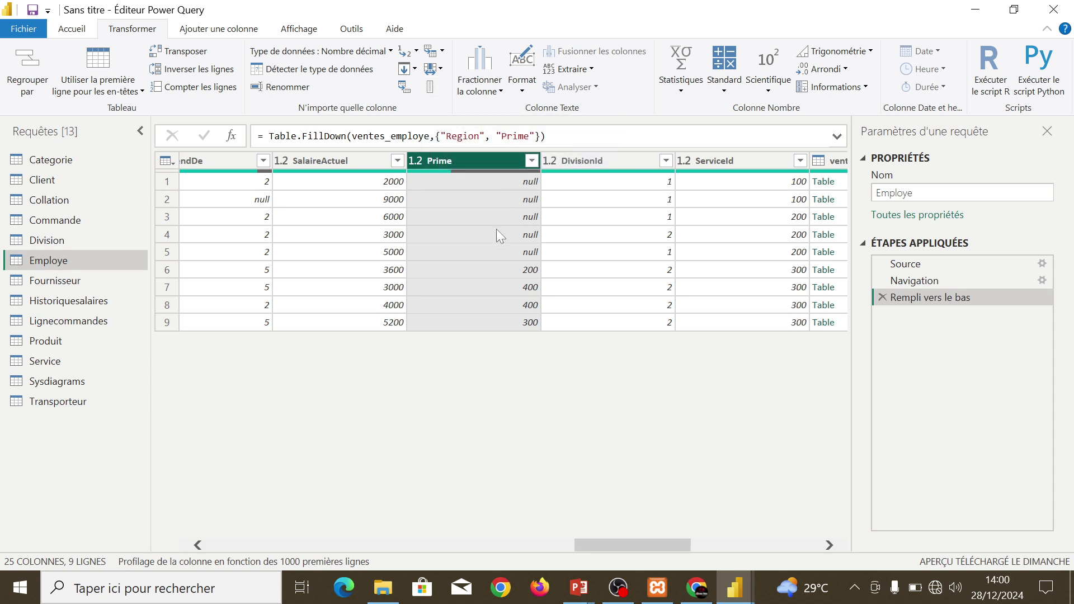
left_click(415, 69)
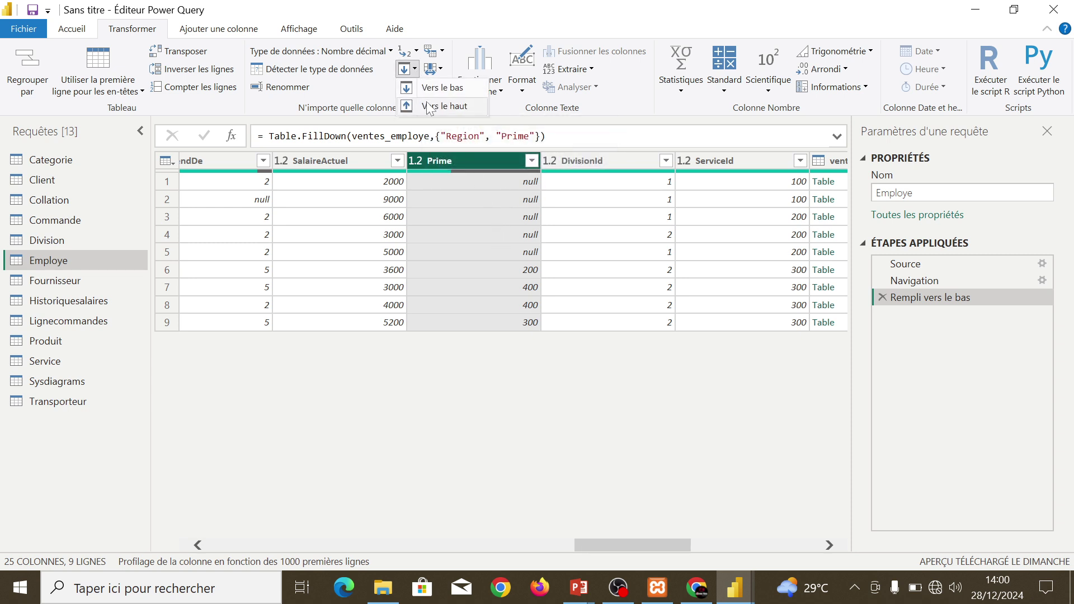
left_click(431, 104)
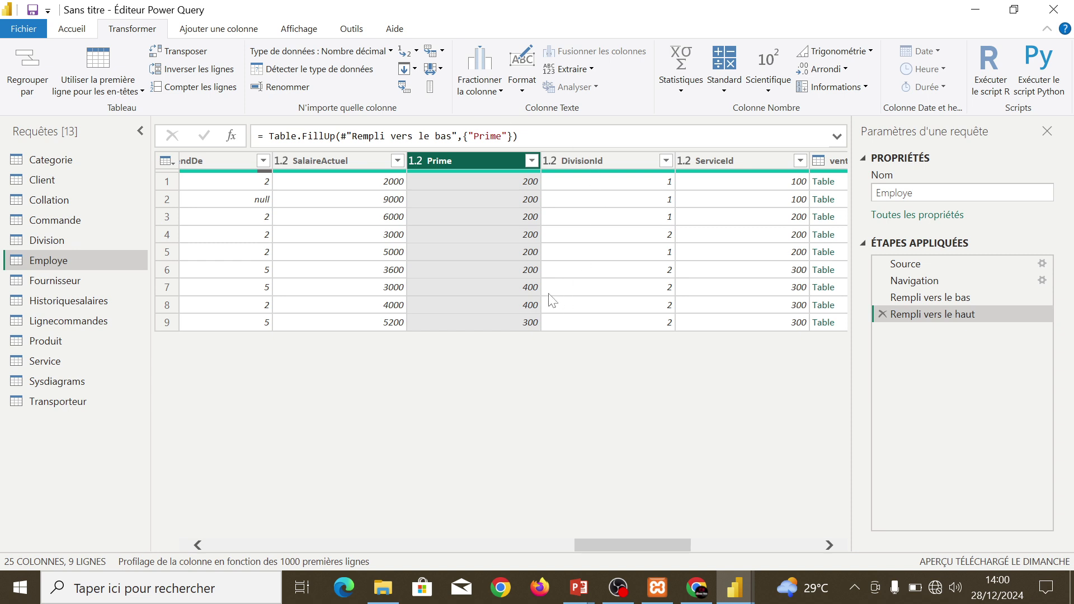
- Remove the Prenom column from the Employe query and view the preceding applied step for comparison
left_click_drag(589, 545, 202, 500)
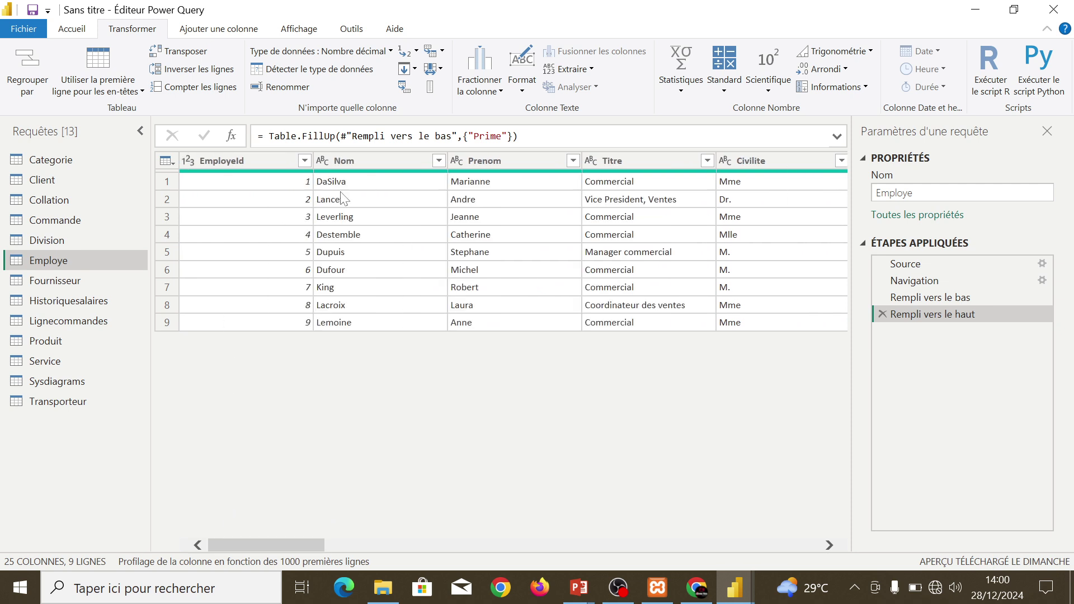
left_click(498, 162)
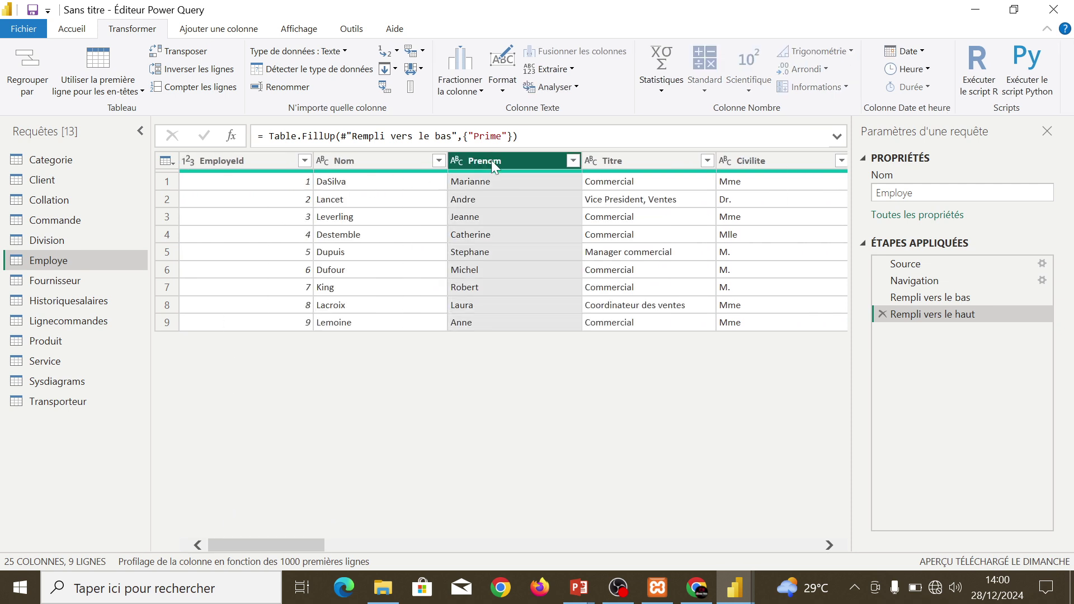
left_click(66, 32)
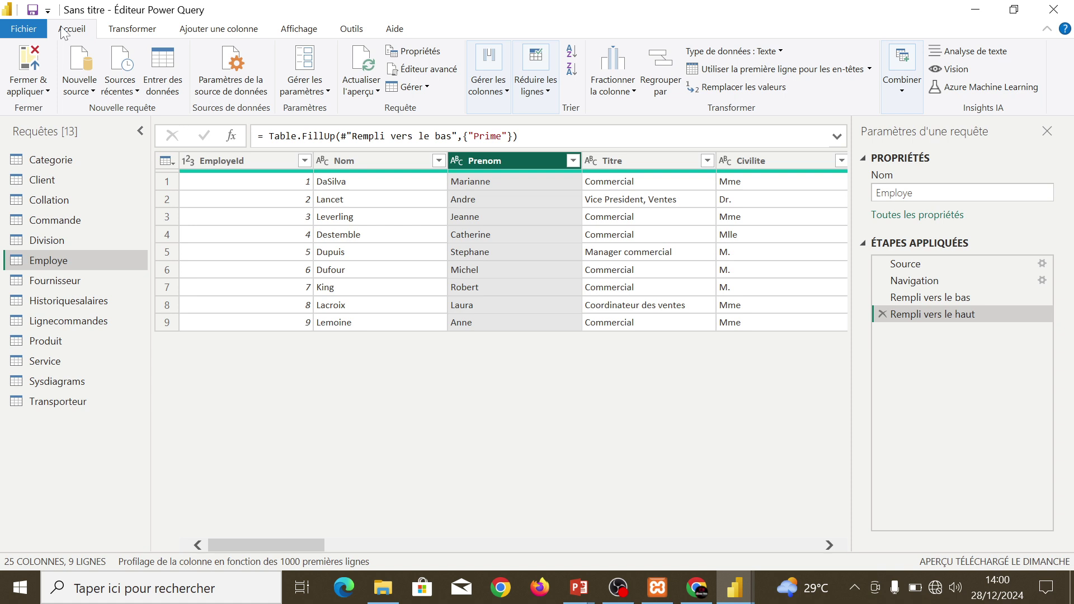
left_click(505, 96)
left_click(566, 167)
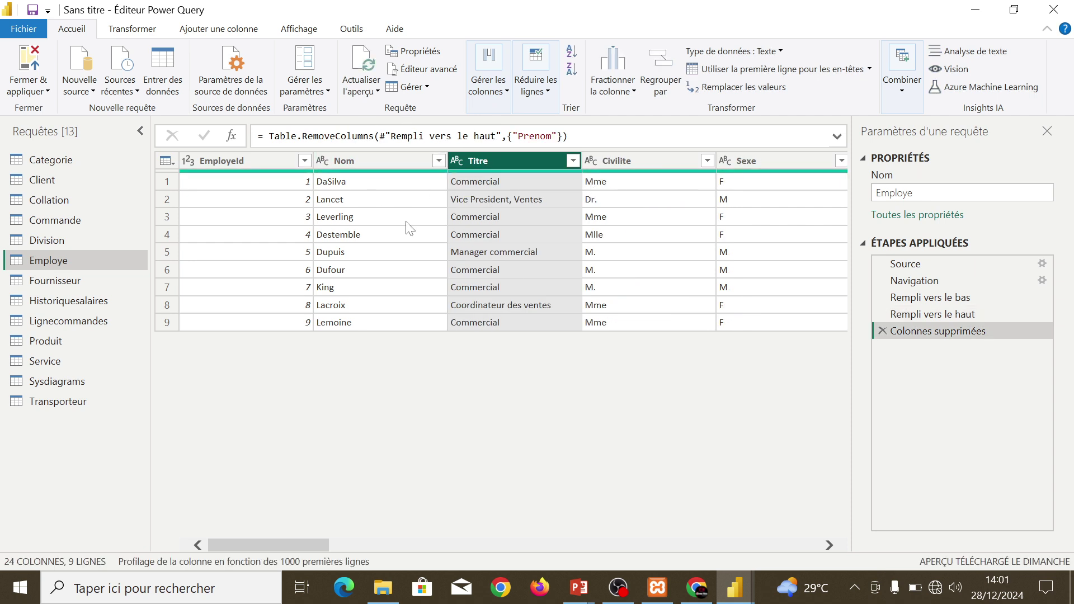
left_click(918, 314)
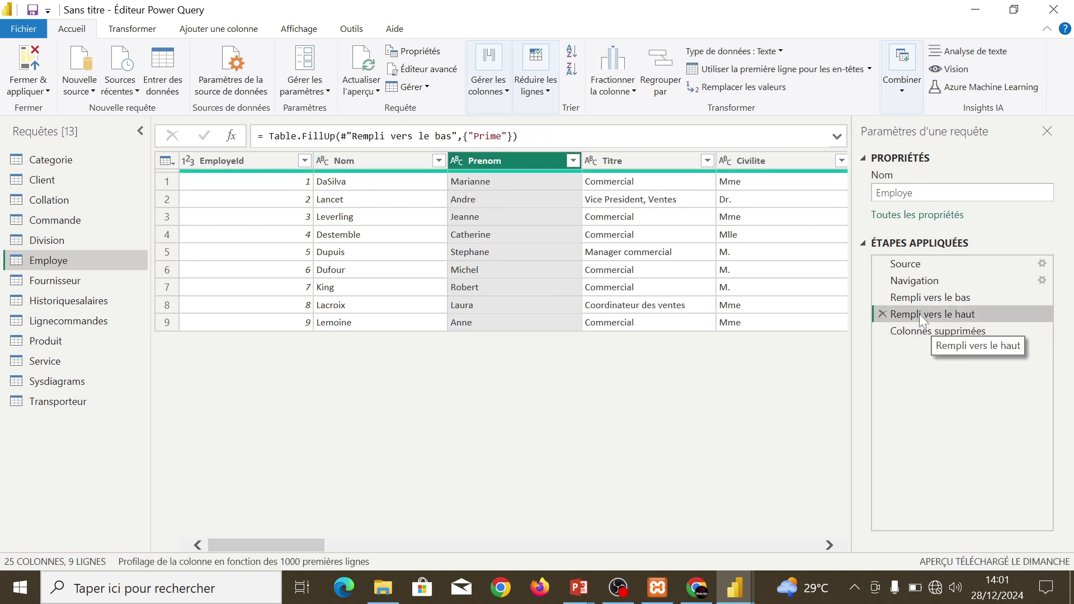
- Delete the column-removal step from the Employe query's applied steps to restore the Prenom column
left_click(949, 333)
left_click(880, 330)
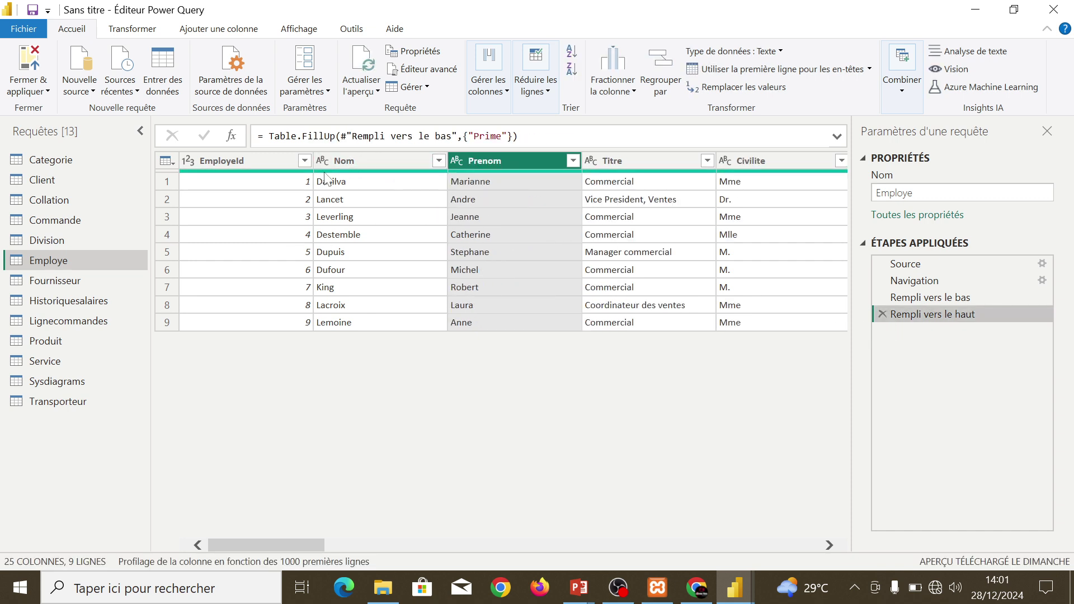
mouse_move(380, 171)
- Fill the null values of the Employe query's DependDe column downward
left_click_drag(299, 545, 642, 538)
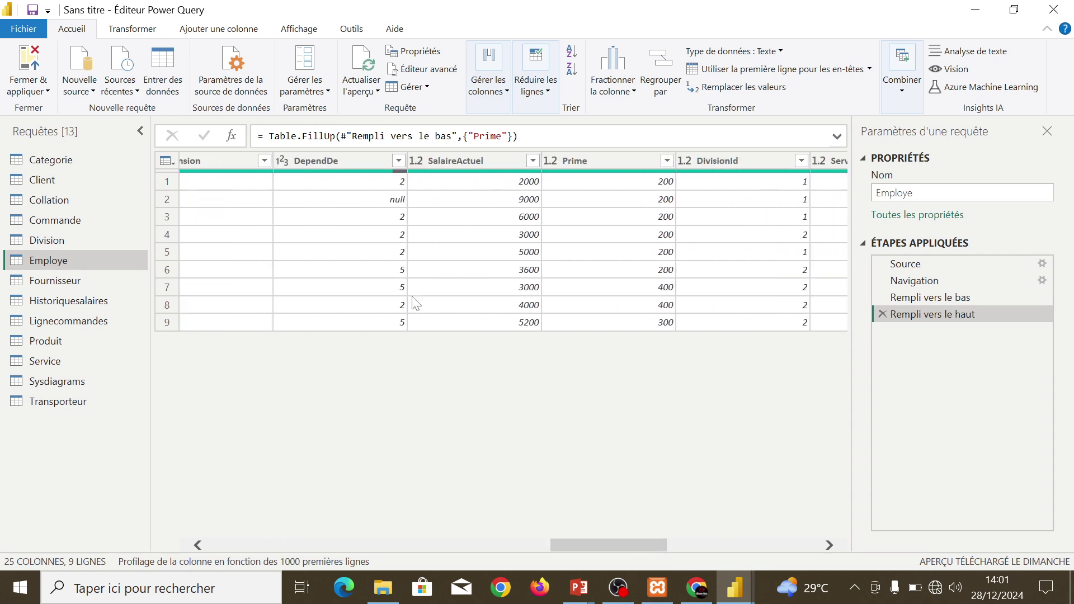
left_click(331, 160)
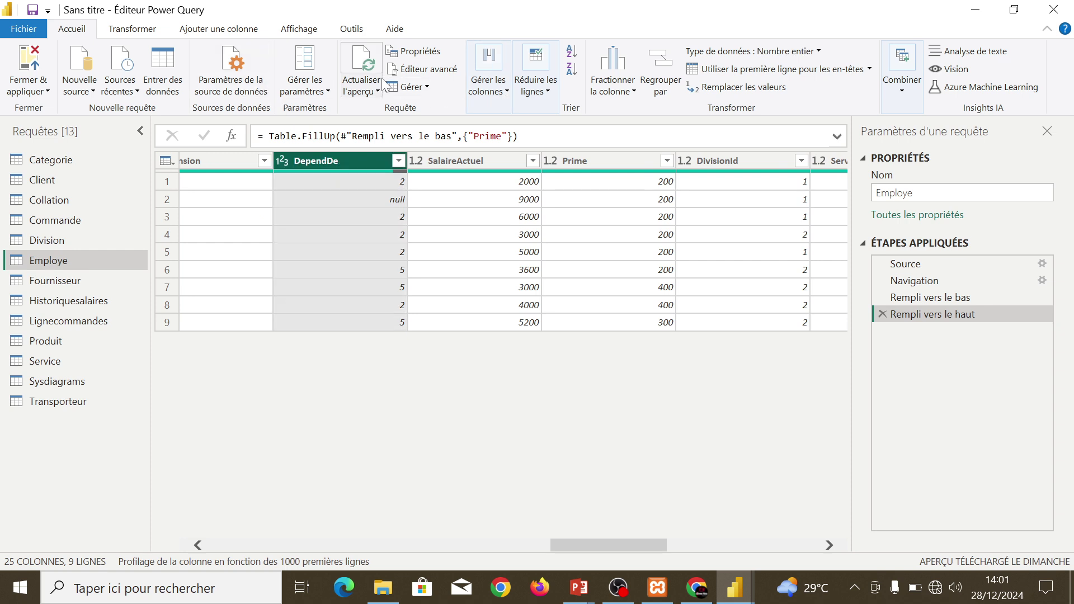
left_click(131, 29)
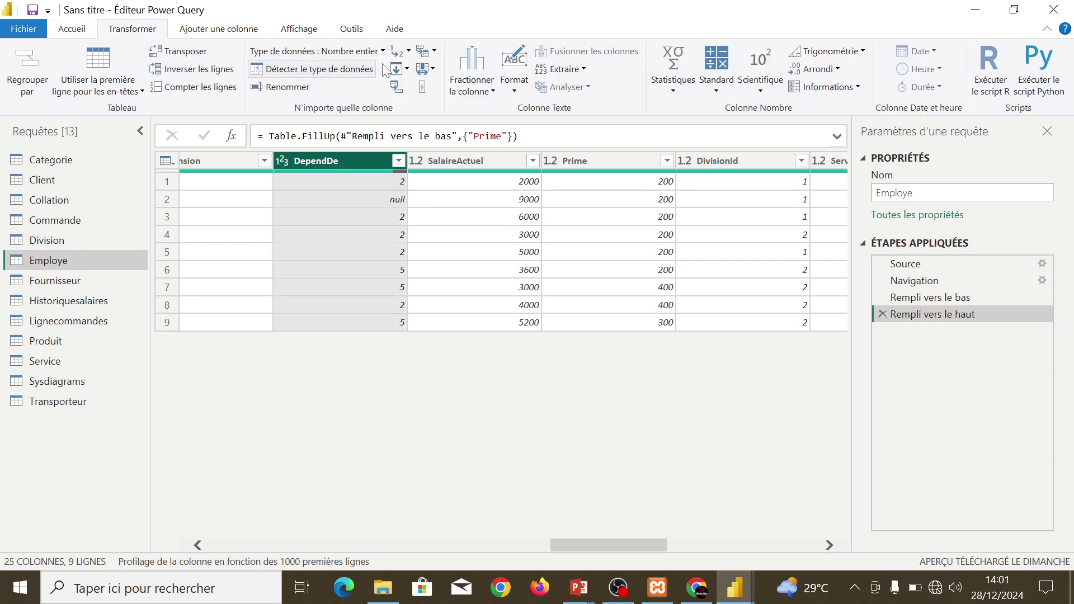
left_click(406, 69)
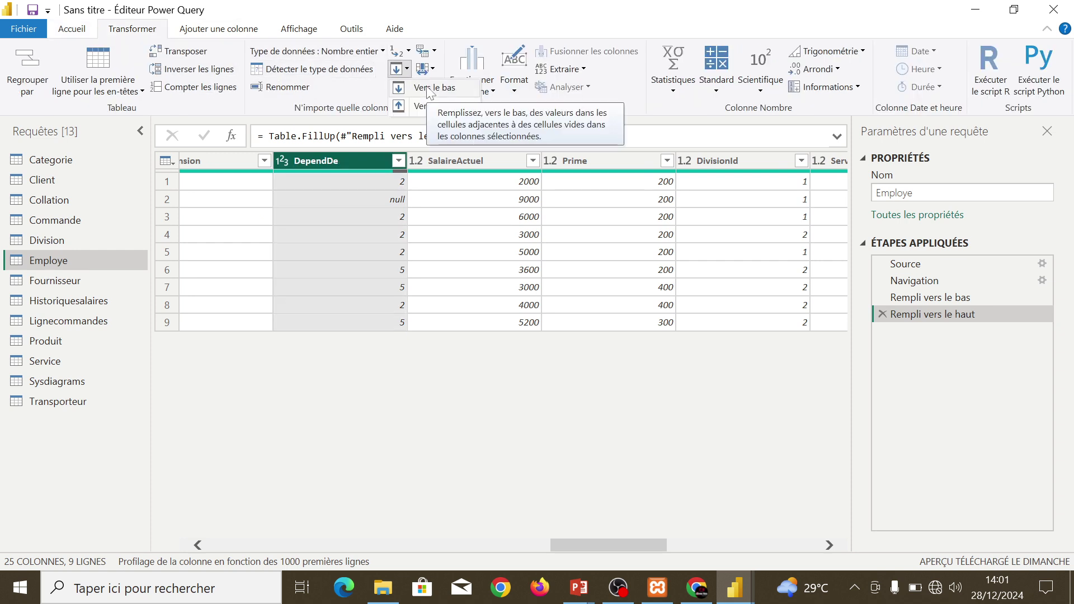
left_click(430, 89)
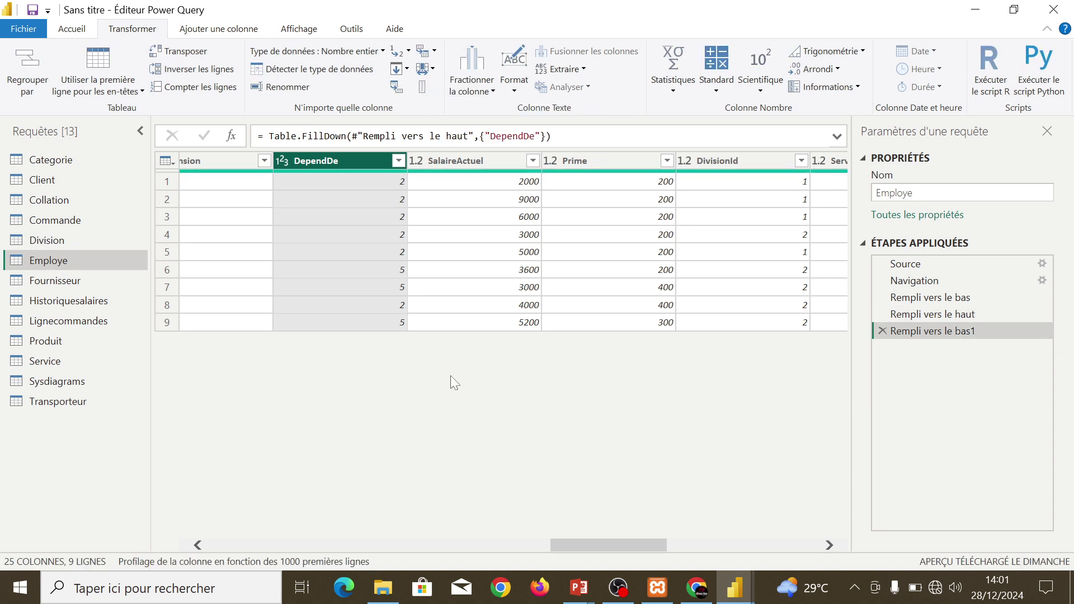
left_click_drag(579, 541, 222, 509)
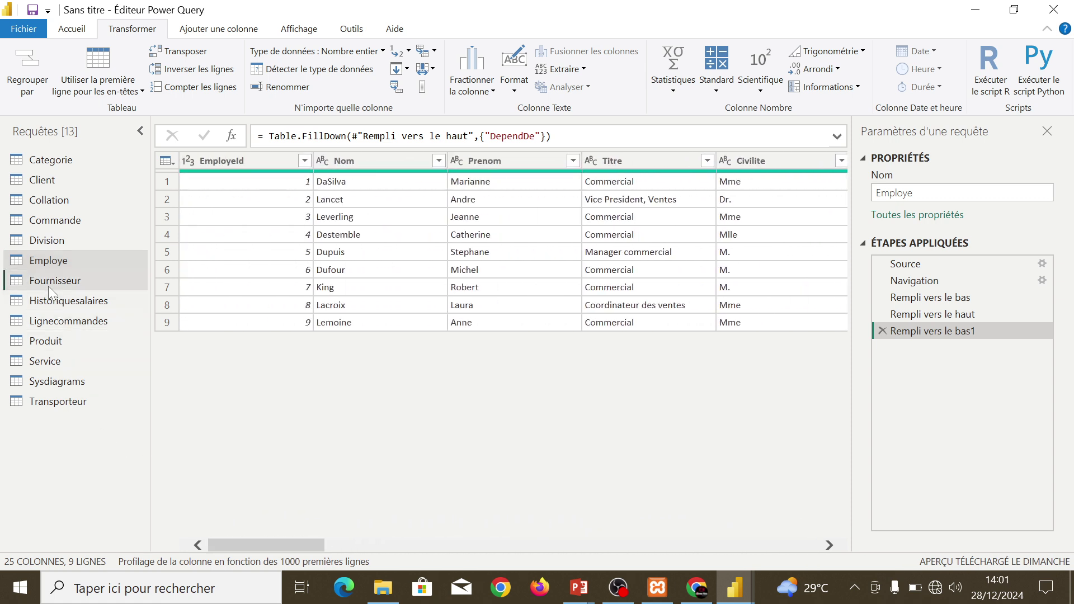
- Fill the null values of the Fournisseur query's Region column downward, and fill the remaining ones upward
left_click(105, 284)
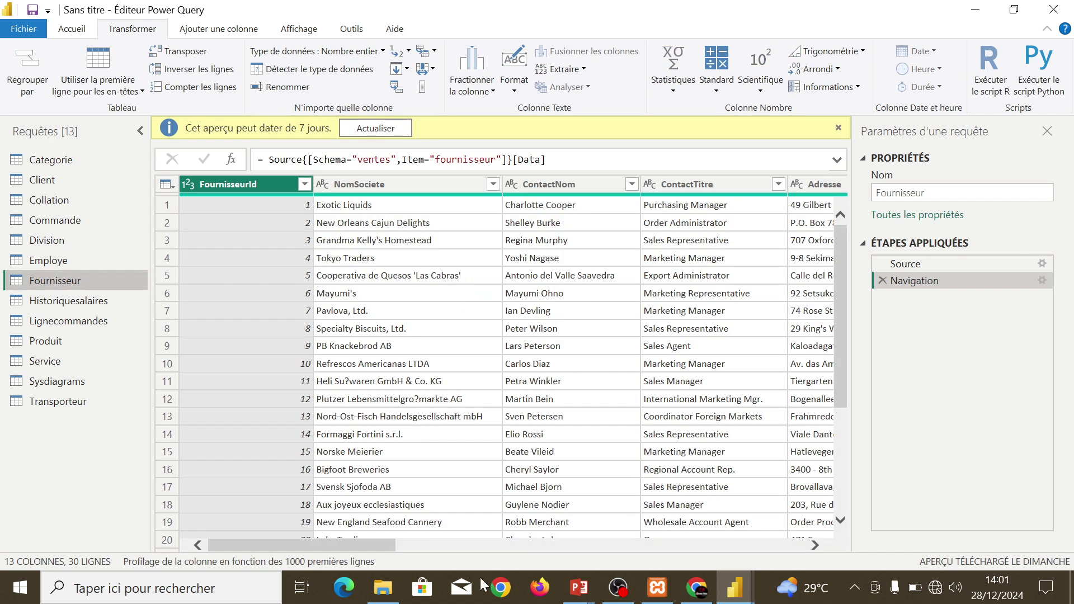
left_click_drag(381, 539, 573, 549)
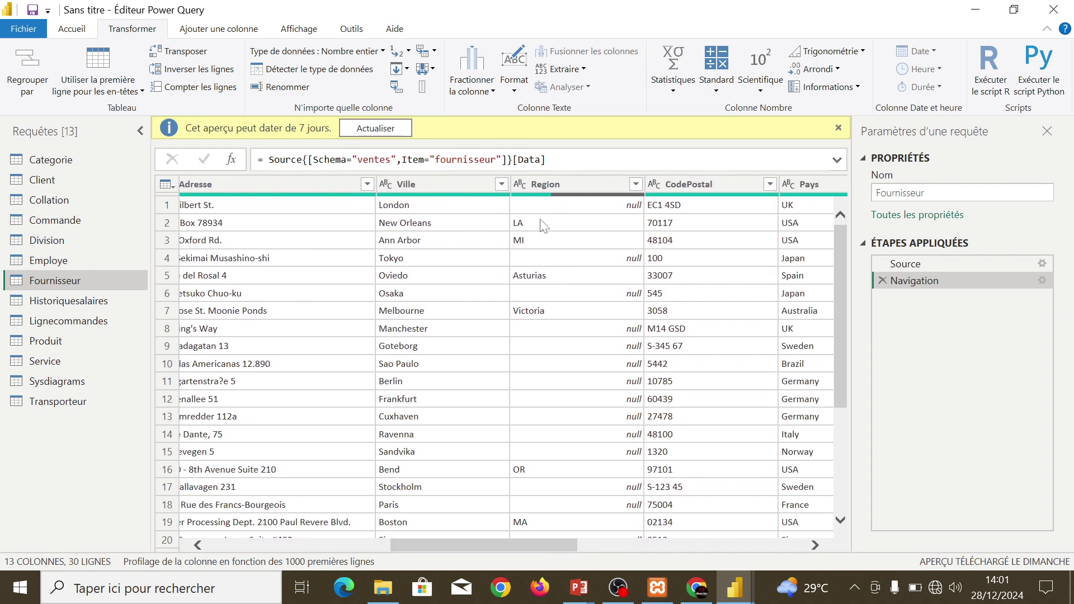
left_click(532, 183)
left_click(397, 69)
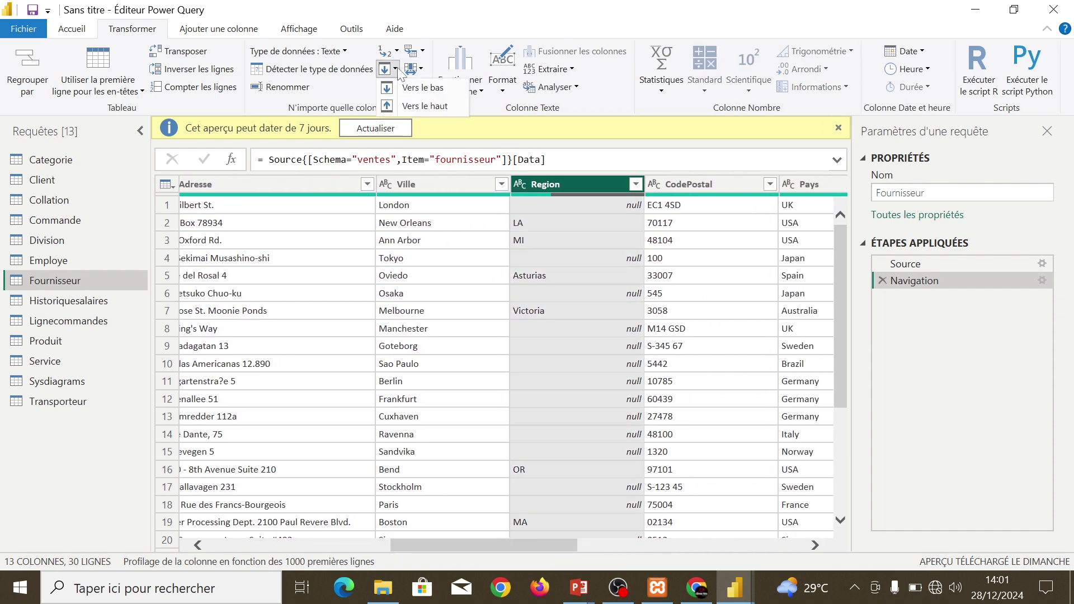
left_click(411, 90)
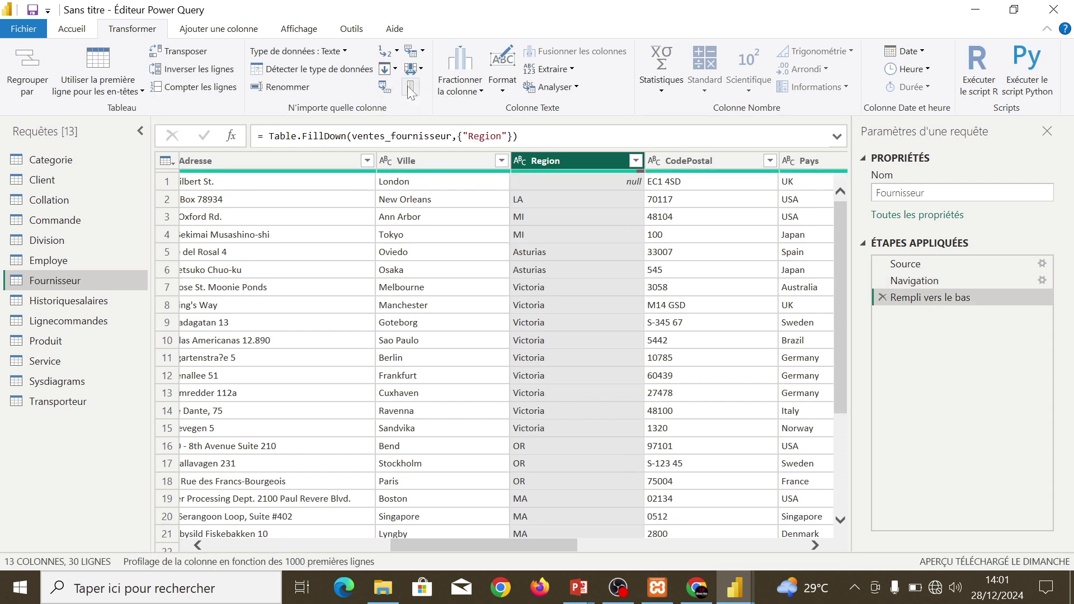
left_click(395, 70)
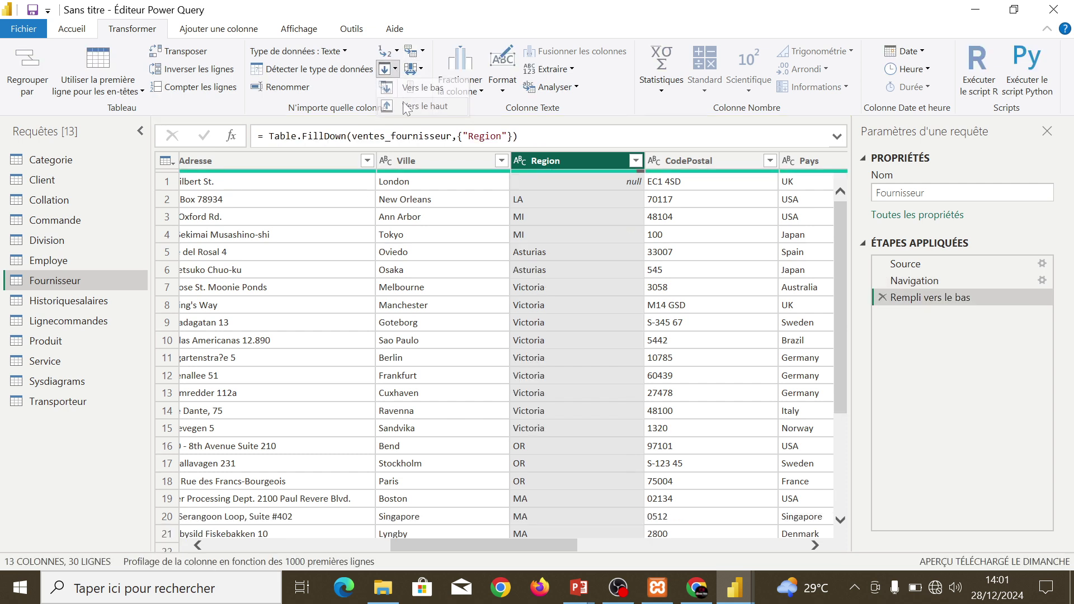
left_click(407, 106)
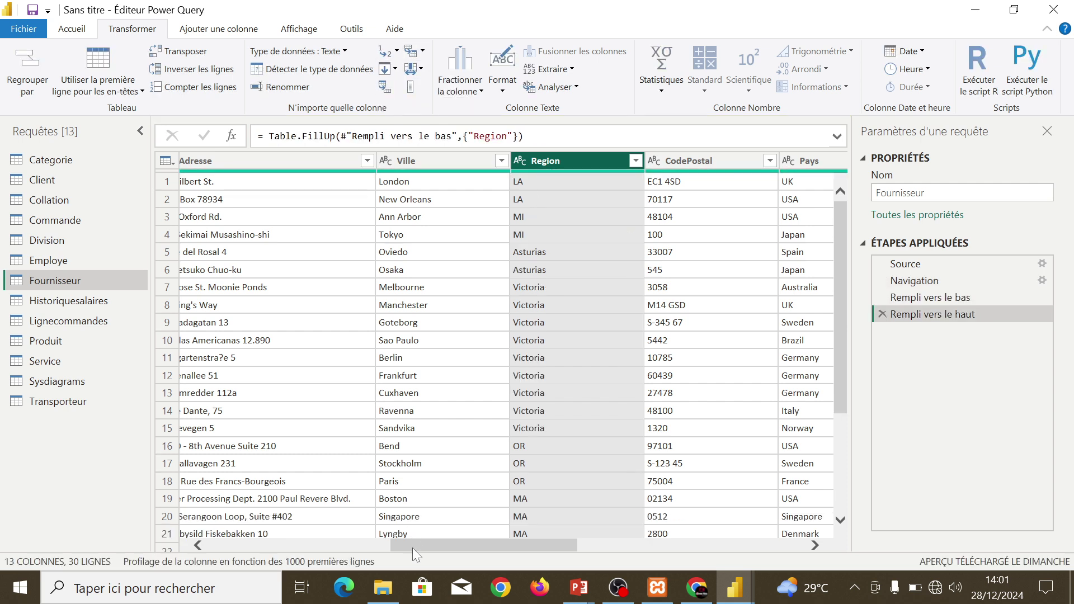
- Fill the null values of the Fournisseur query's Fax column downward, and fill the remaining ones upward
left_click_drag(412, 548, 564, 542)
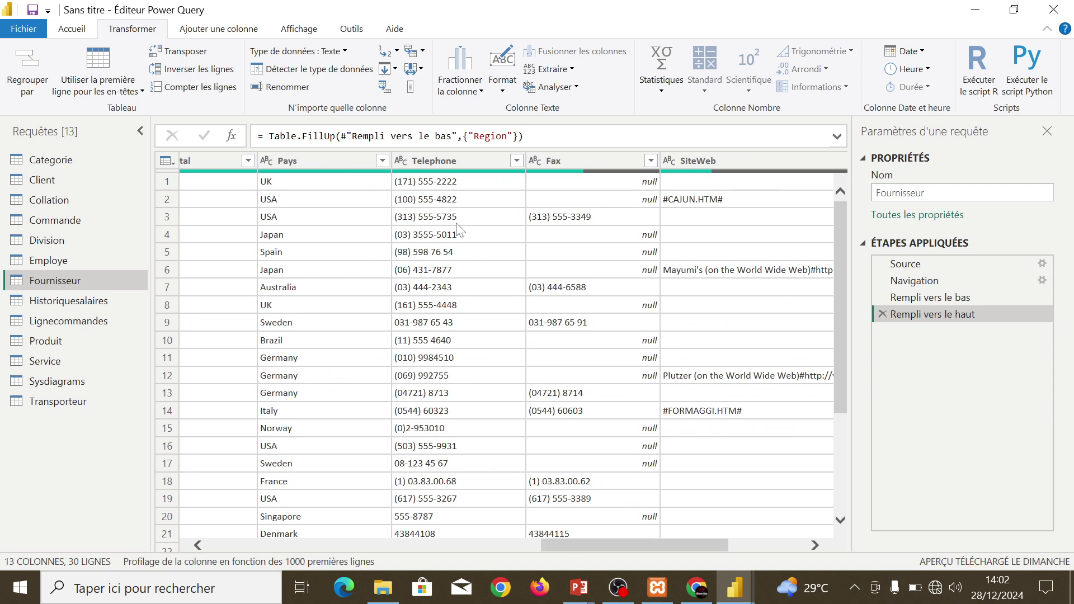
left_click(565, 160)
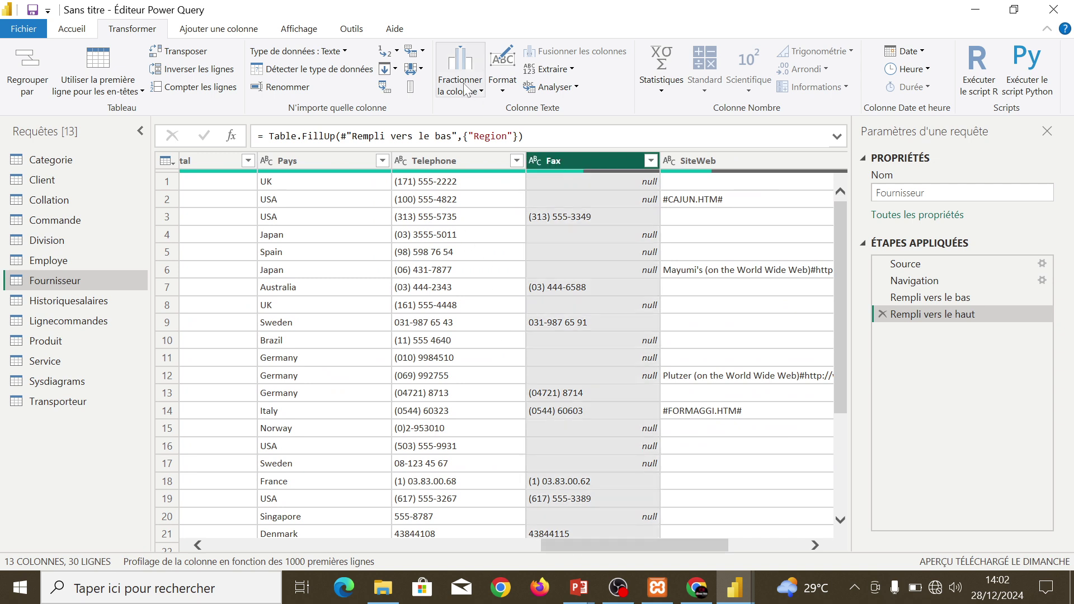
left_click(389, 68)
left_click(405, 88)
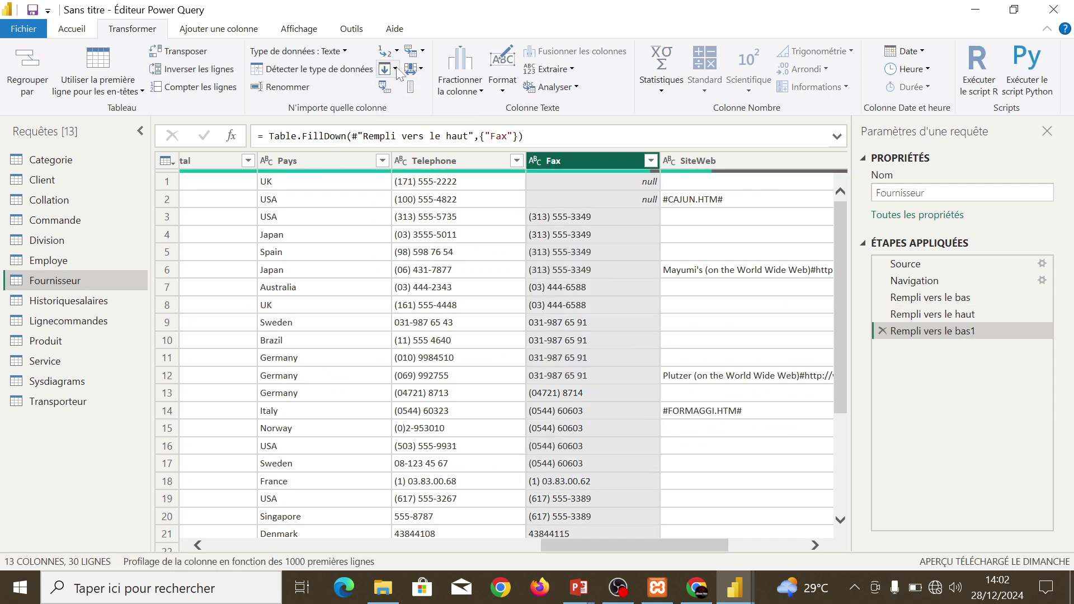
left_click(395, 68)
left_click(420, 107)
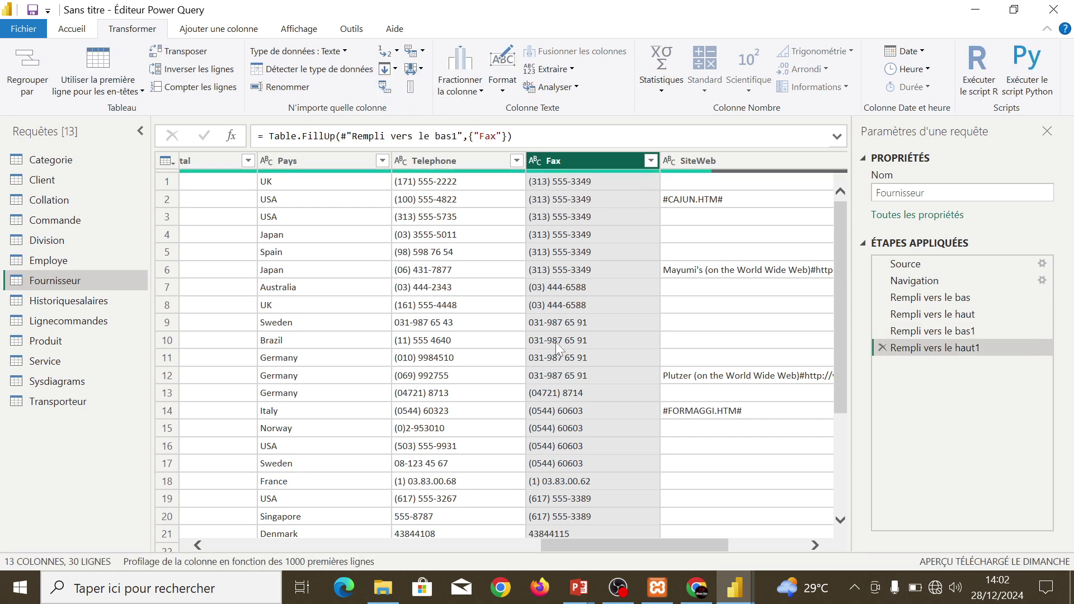
- Fill the null values of the Fournisseur query's SiteWeb column downward and then upward, and check the filled rows
left_click_drag(569, 543, 646, 546)
left_click(461, 163)
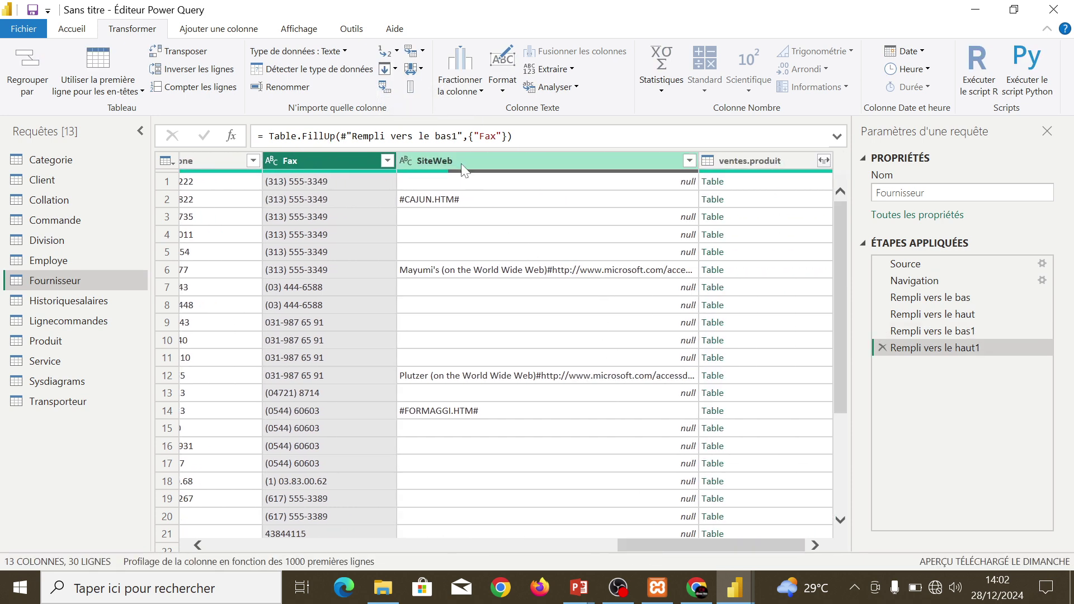
left_click(392, 69)
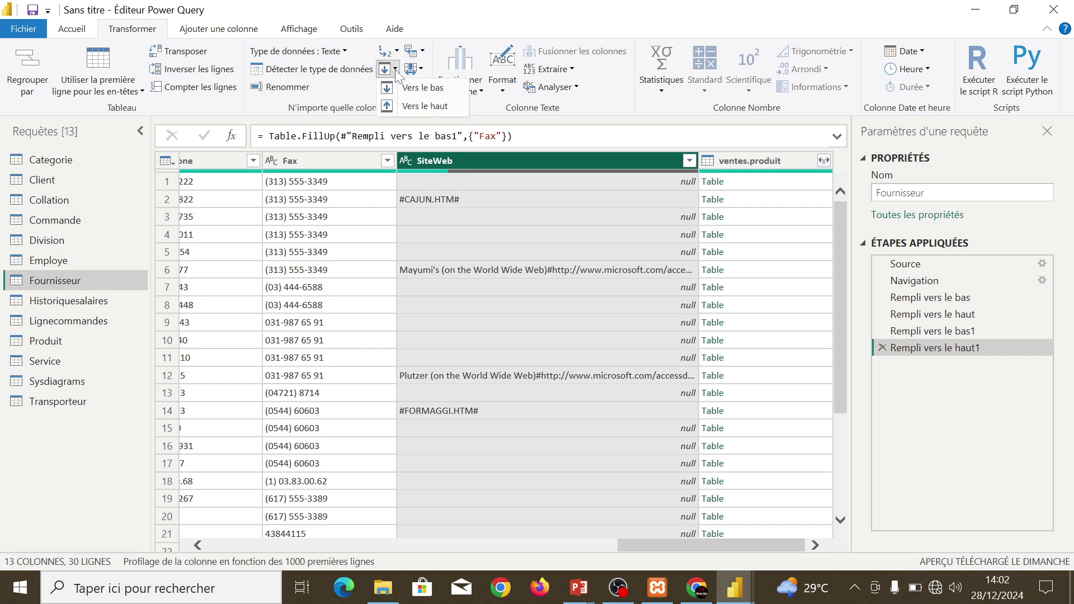
left_click(414, 88)
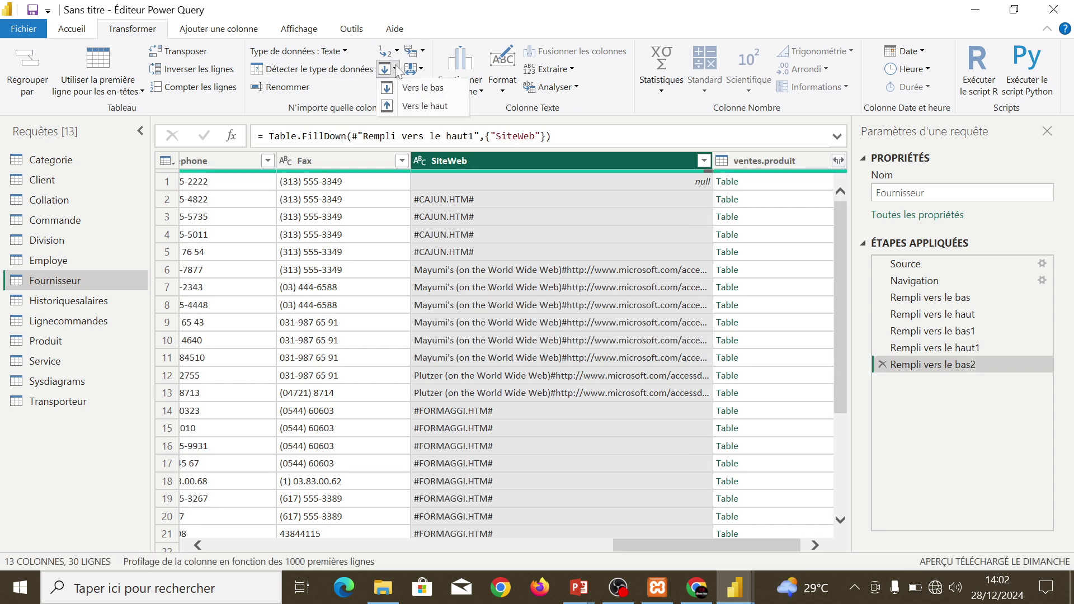
left_click(423, 106)
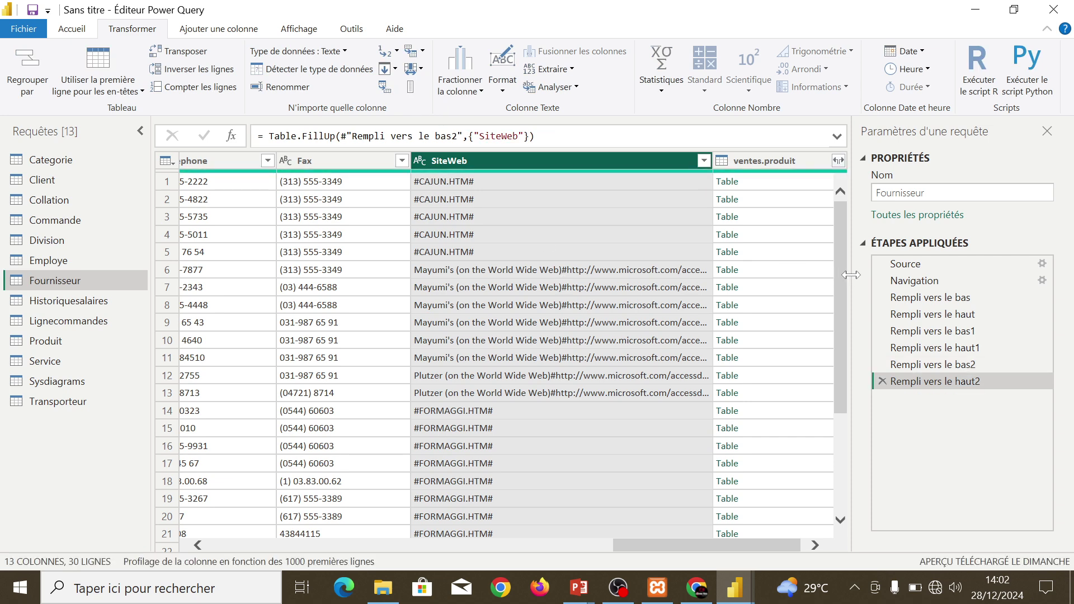
left_click_drag(839, 279, 853, 379)
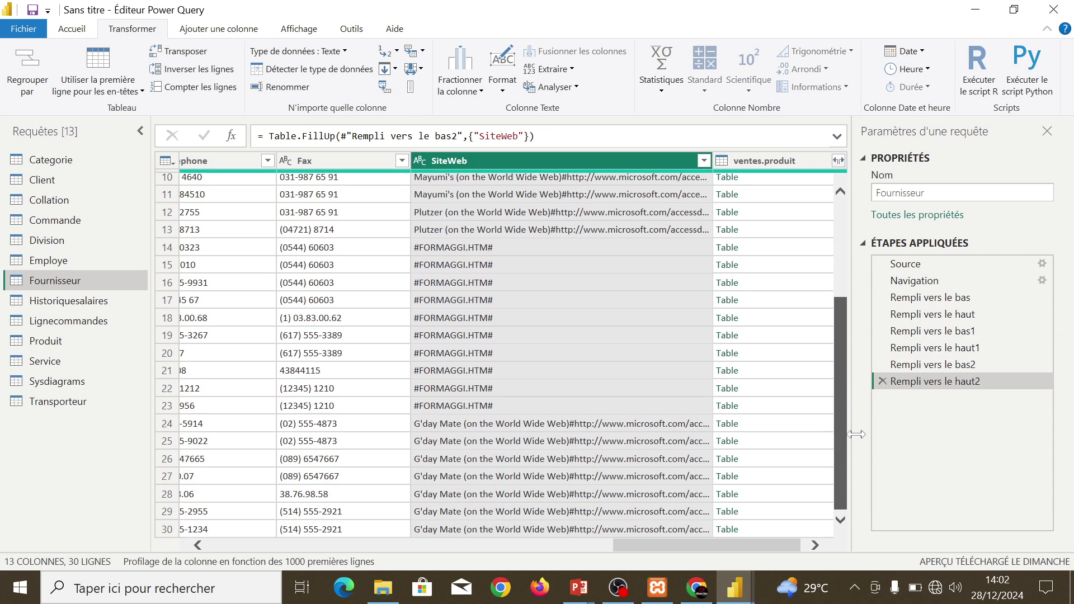
left_click_drag(635, 545, 207, 524)
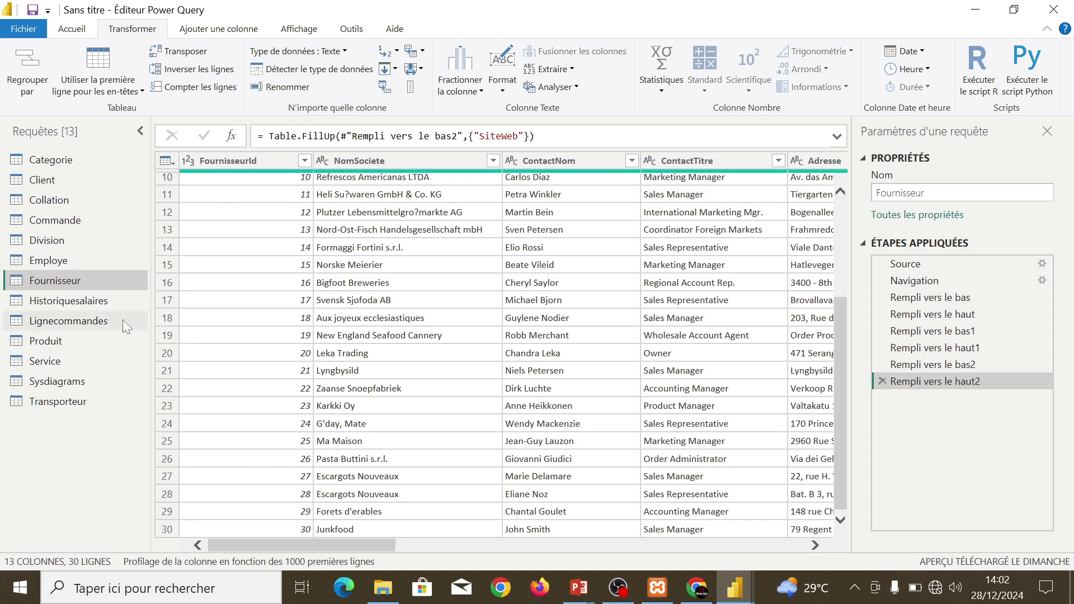
- Change the data type of the Historiquesalaires query's DateDebut and DateFin columns to Date
left_click(98, 301)
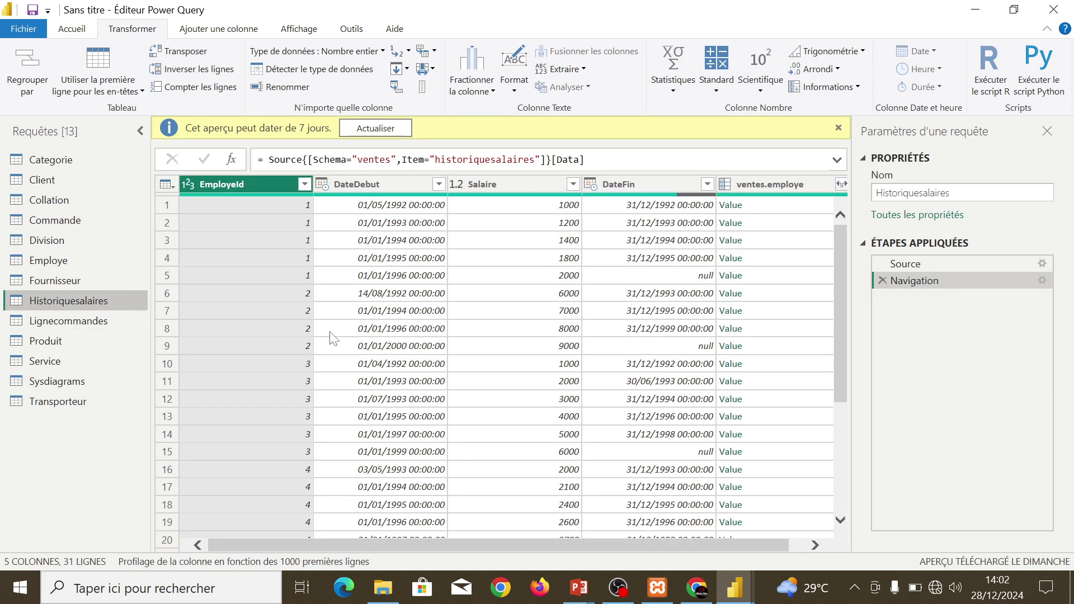
left_click(322, 183)
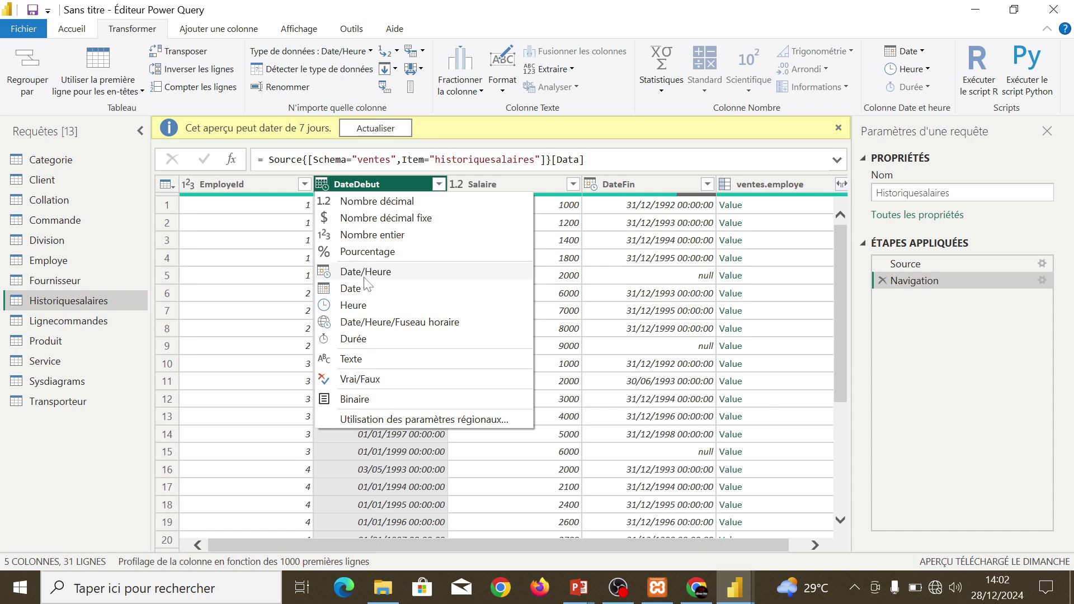
left_click(357, 287)
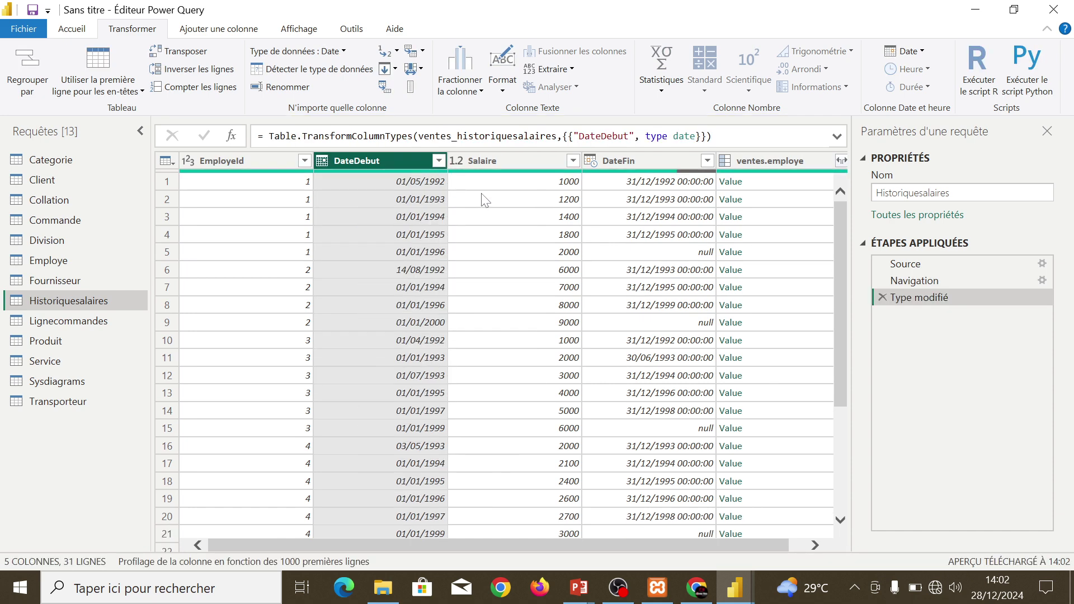
left_click(456, 158)
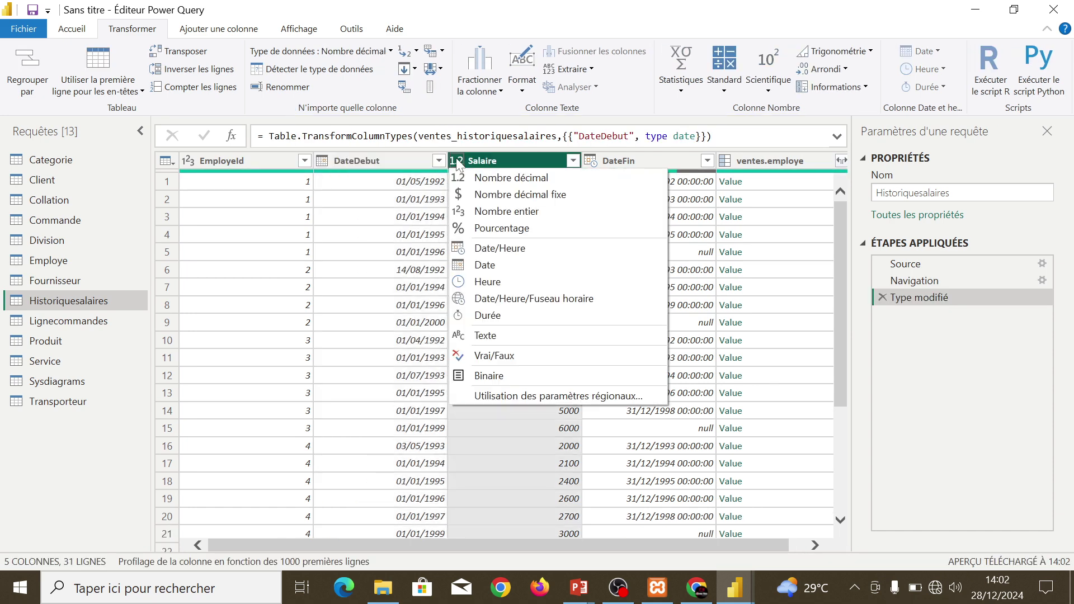
left_click(389, 200)
left_click(591, 158)
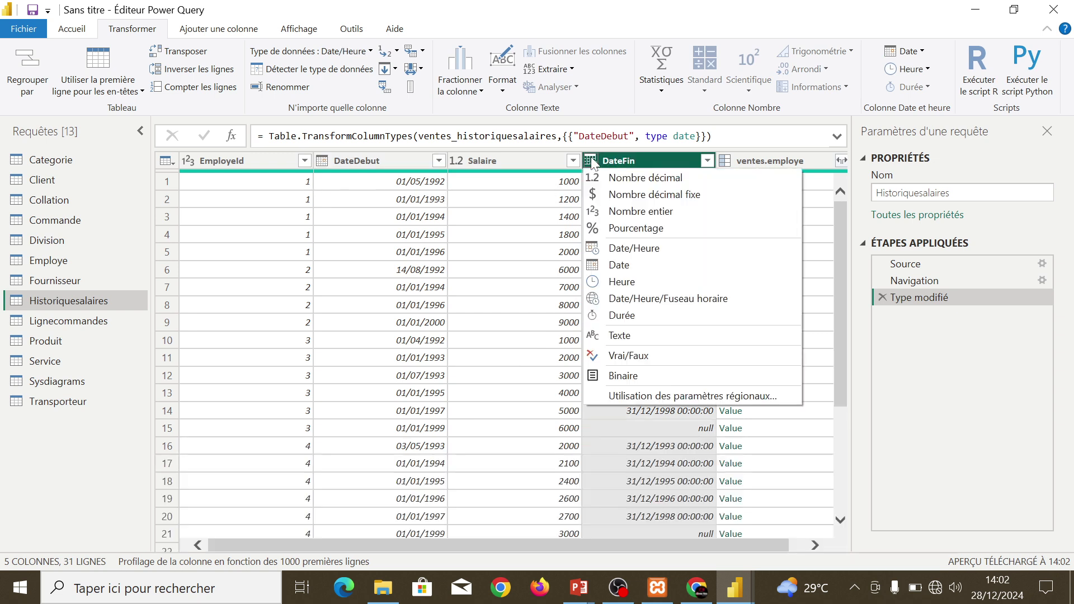
left_click(616, 265)
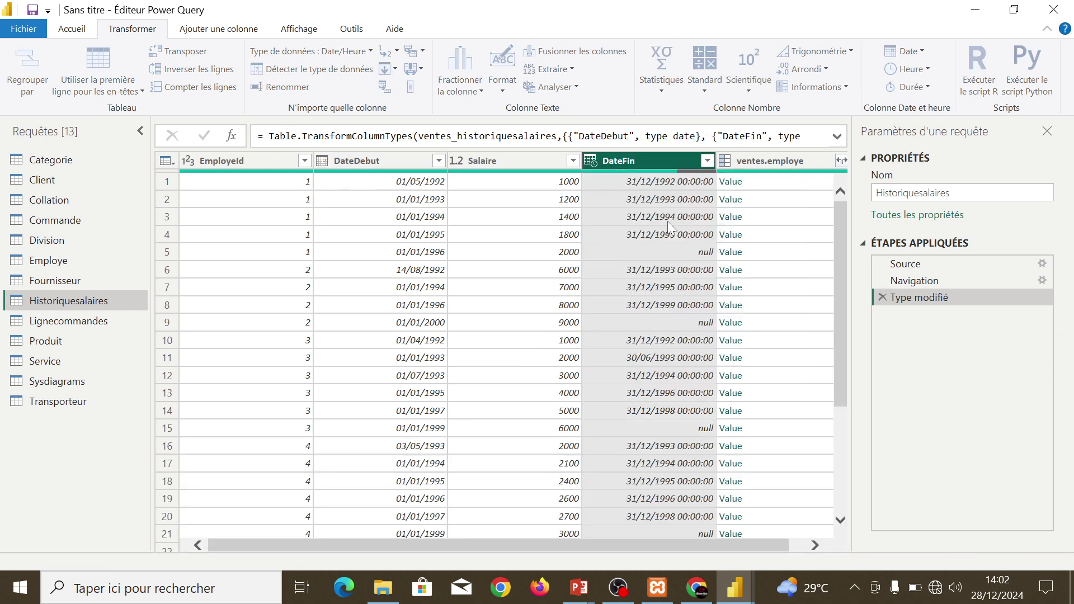
left_click_drag(533, 543, 633, 552)
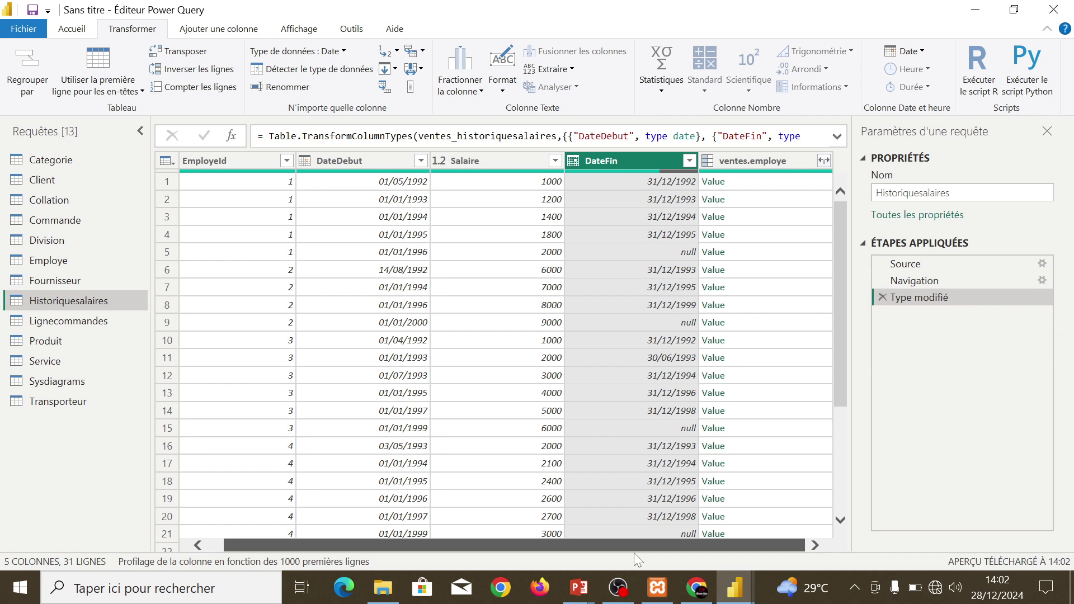
- Review the rows of the Lignecommandes query for missing values
left_click(105, 321)
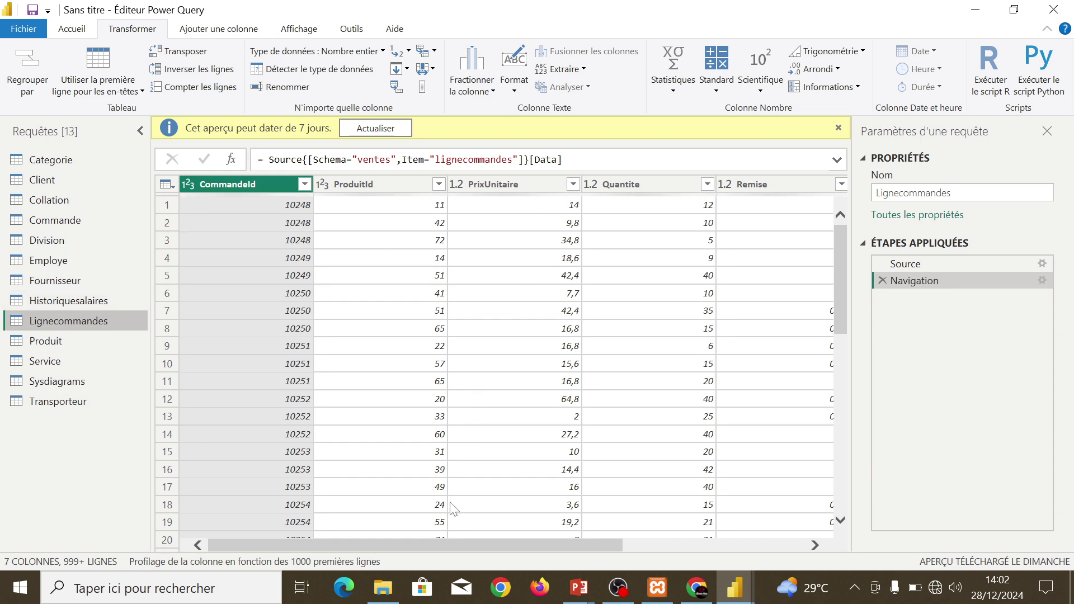
left_click_drag(468, 546, 424, 550)
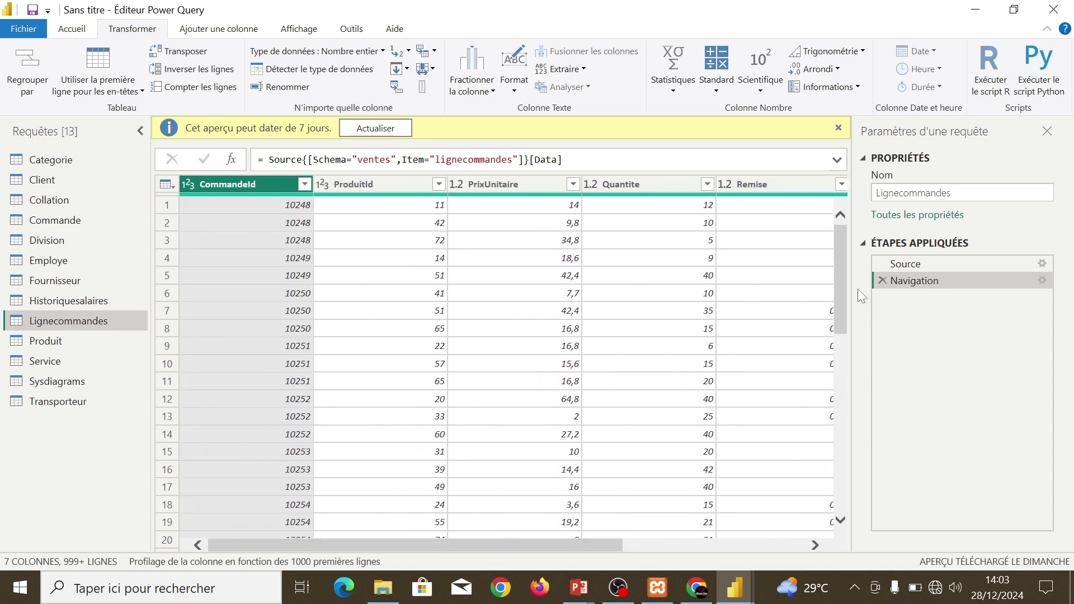
left_click_drag(843, 291, 828, 476)
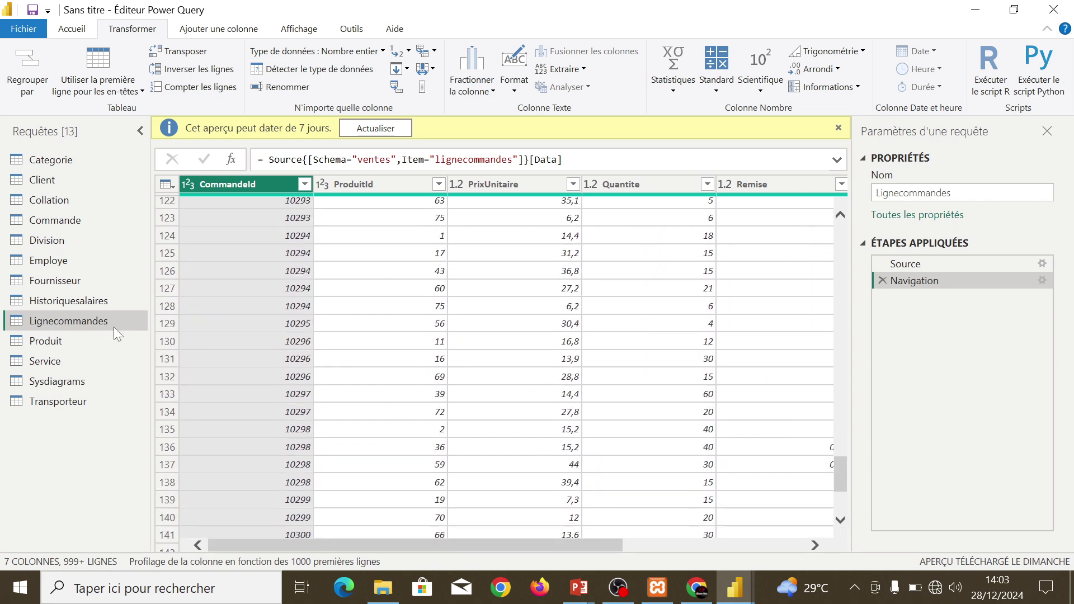
- Fill the null values of the Produit query's FournisseurId column downward and check the last rows
left_click(72, 340)
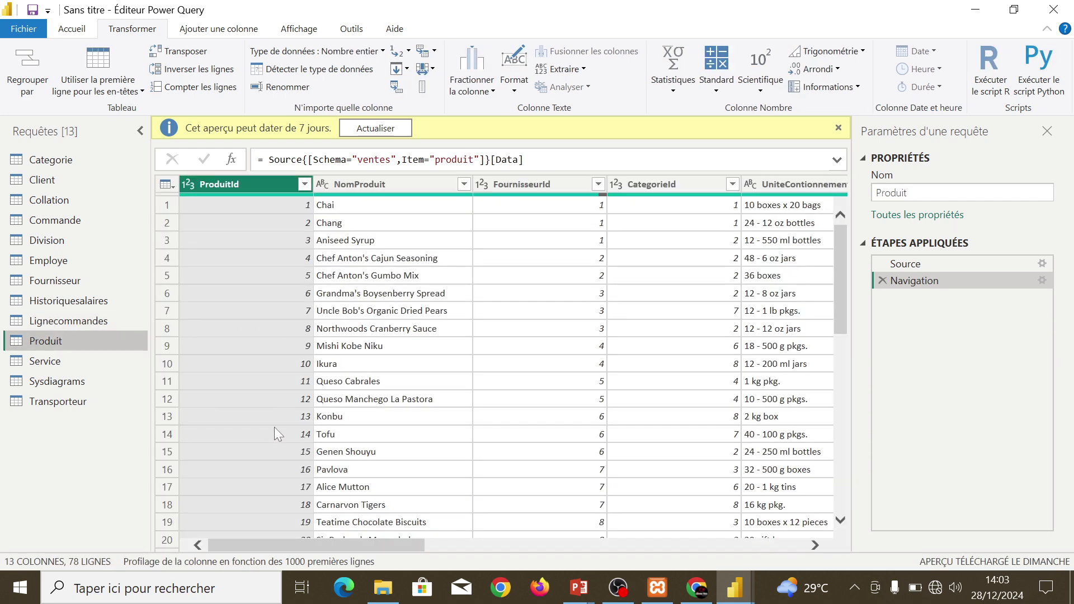
left_click_drag(366, 548, 375, 549)
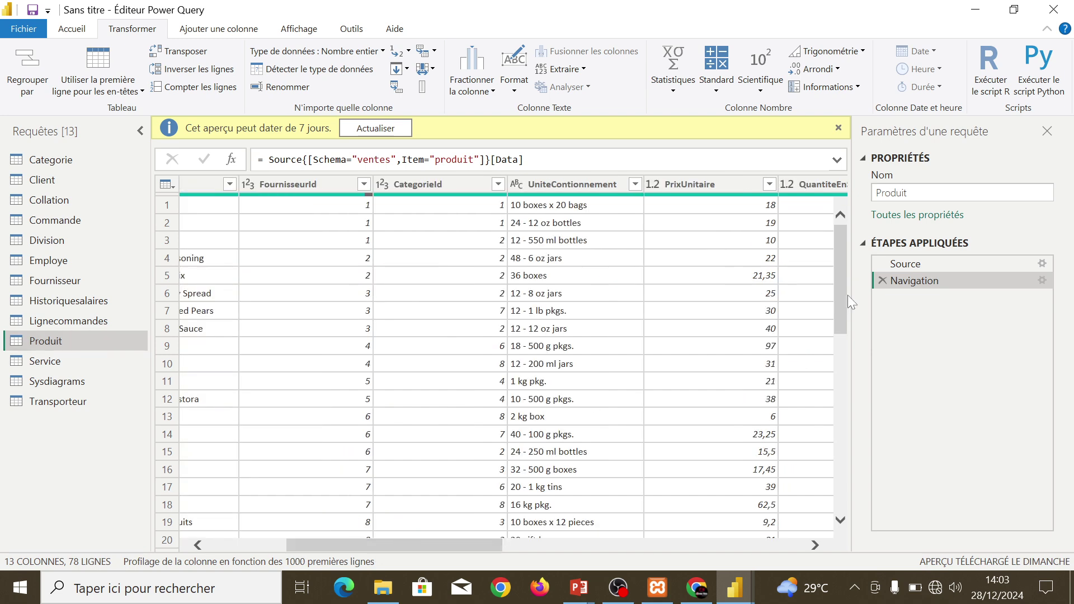
left_click_drag(841, 294, 868, 550)
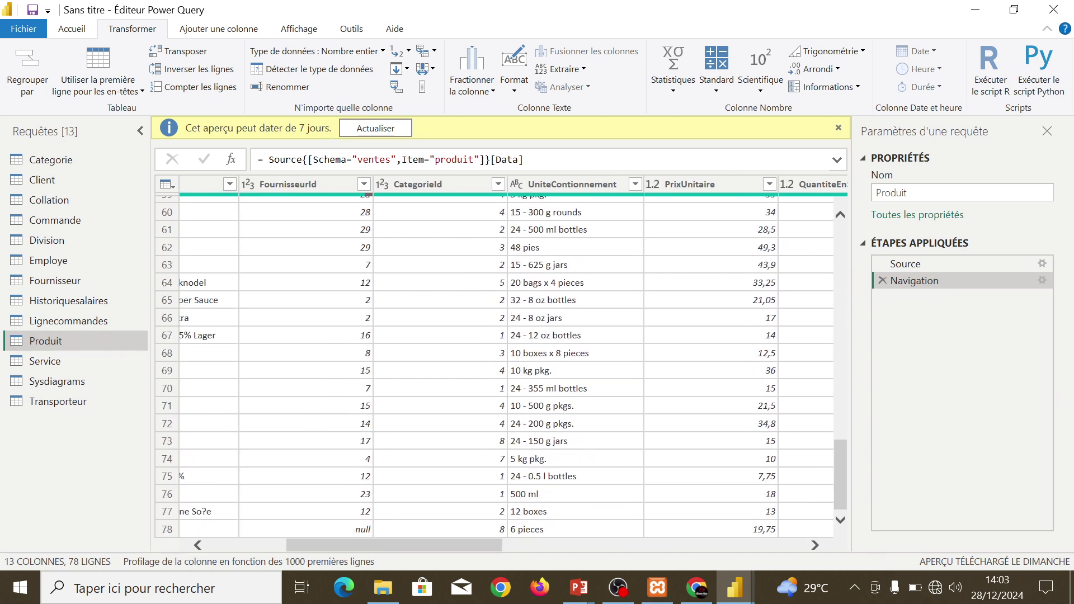
left_click(313, 186)
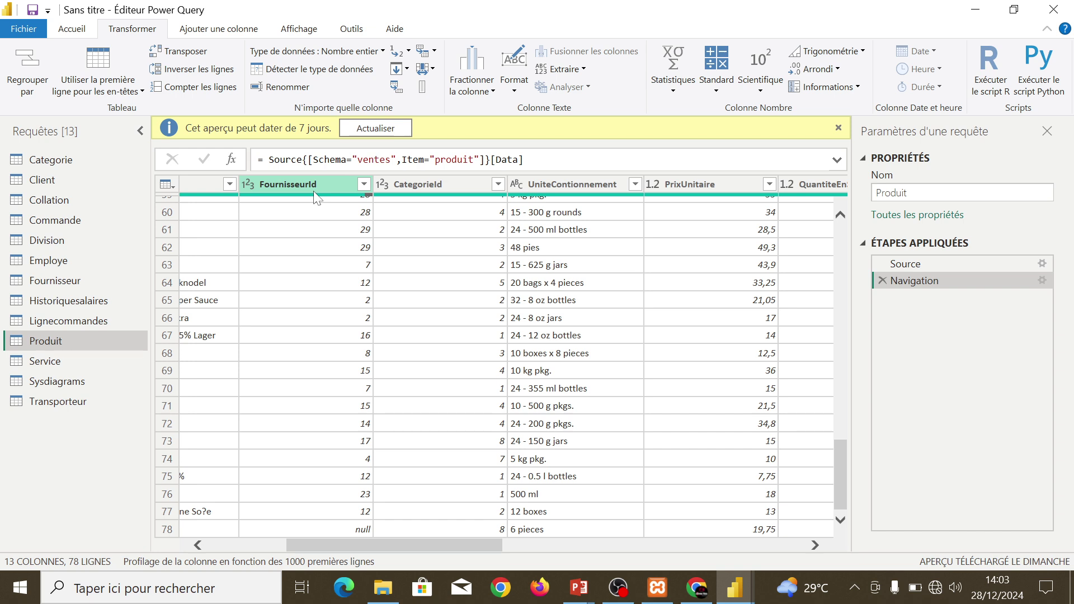
left_click(404, 69)
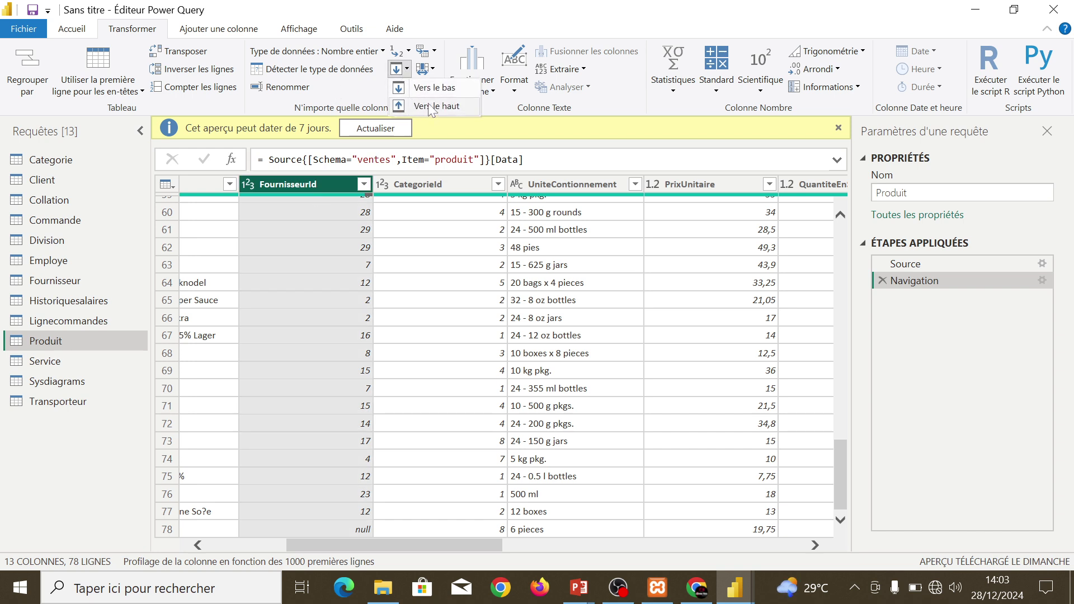
left_click(434, 88)
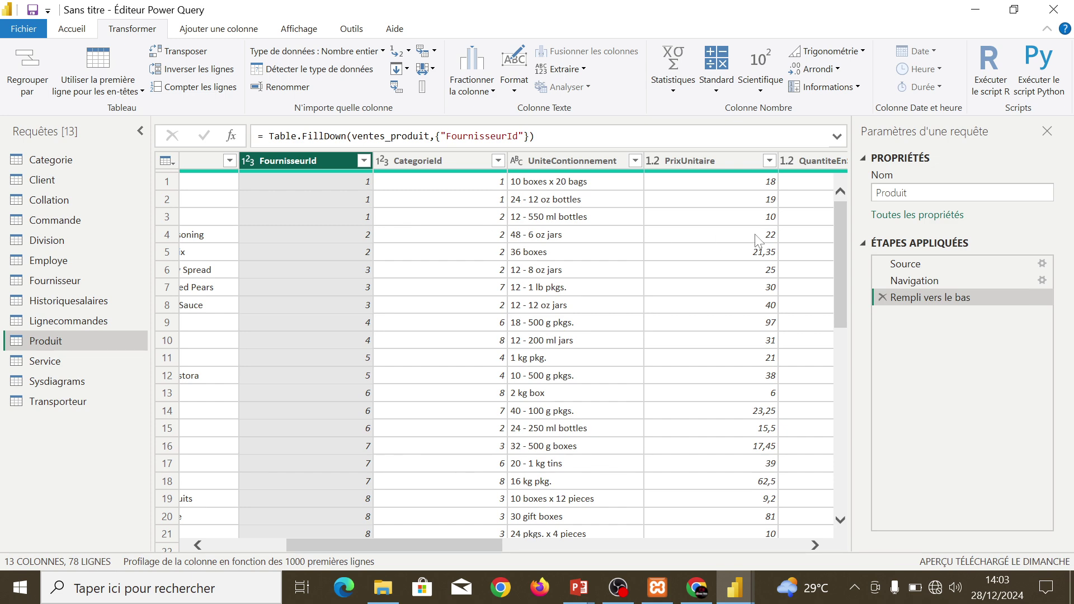
left_click_drag(837, 230, 854, 468)
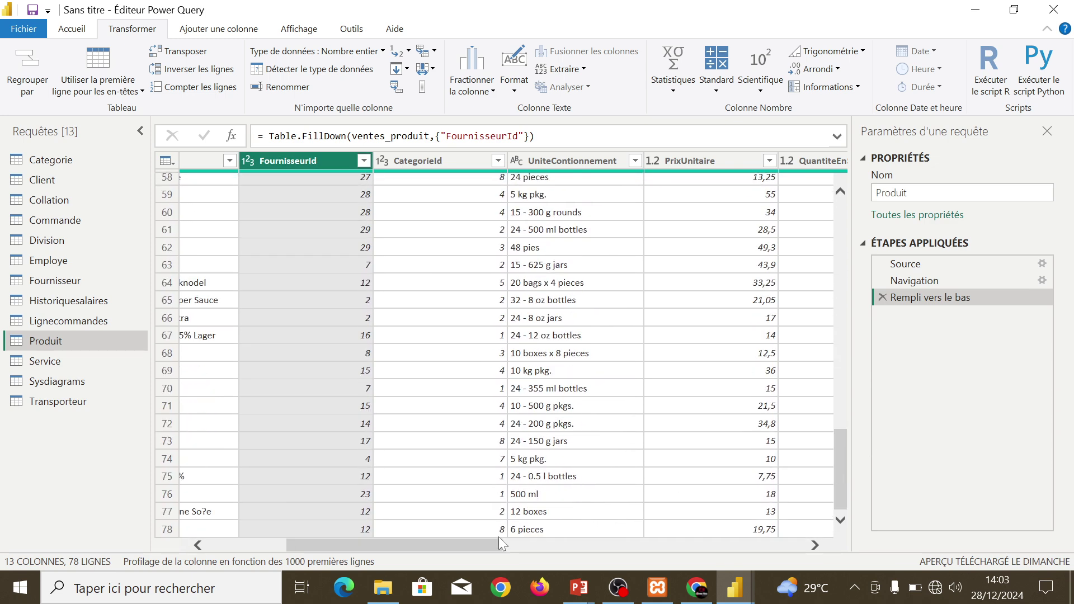
- Review the remaining columns of the Produit query and the rows of the Service query for missing values
left_click_drag(499, 538, 610, 539)
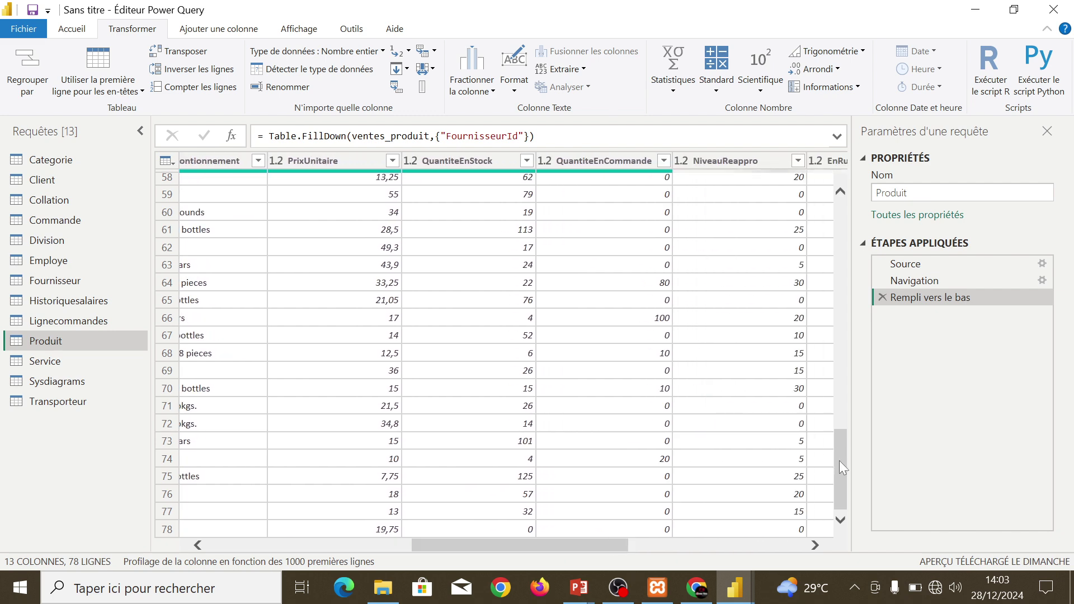
left_click_drag(839, 461, 839, 206)
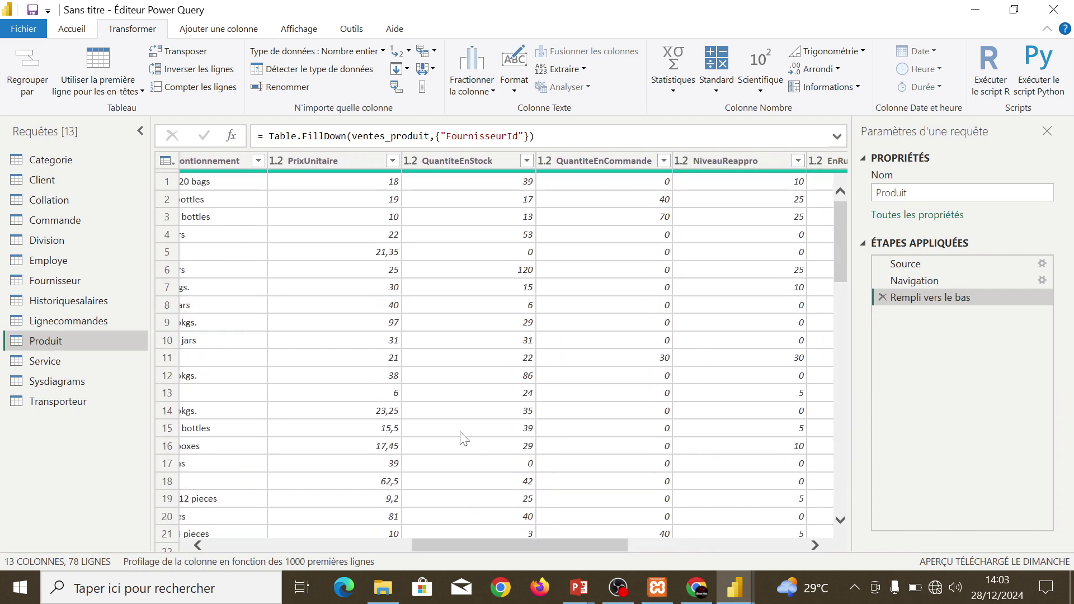
left_click_drag(493, 544, 726, 553)
left_click_drag(627, 555, 260, 542)
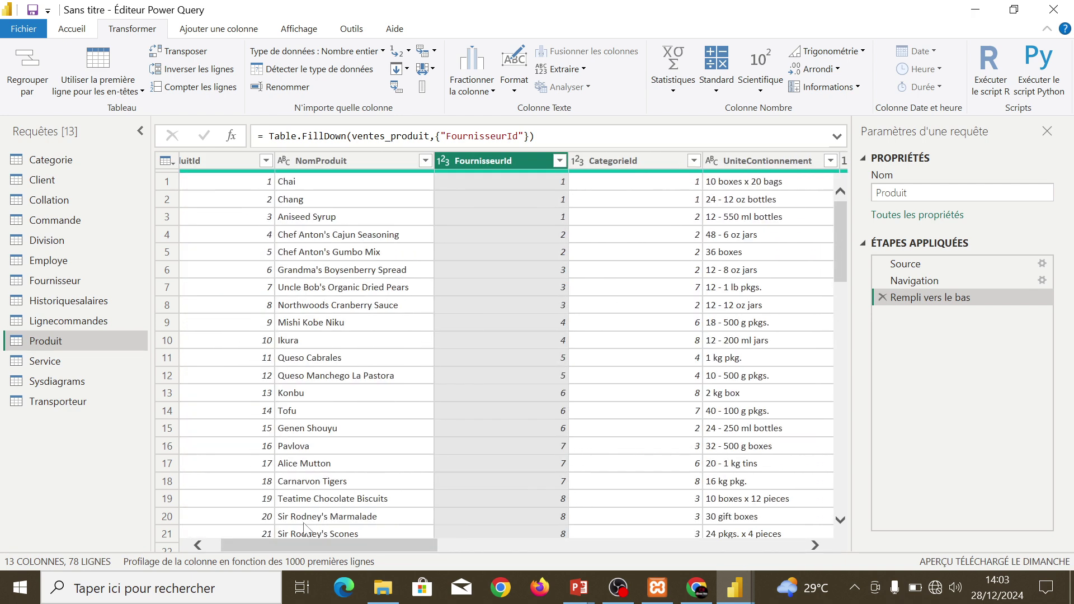
left_click(86, 360)
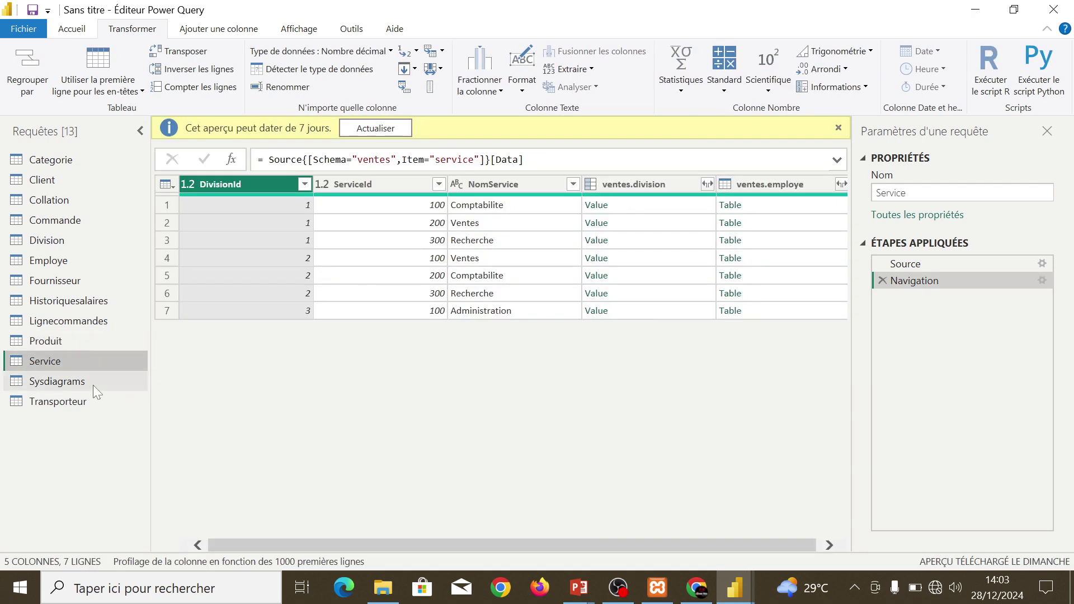
- Try transposing the Sysdiagrams query's table, and remove the transpose from its applied steps
left_click(79, 380)
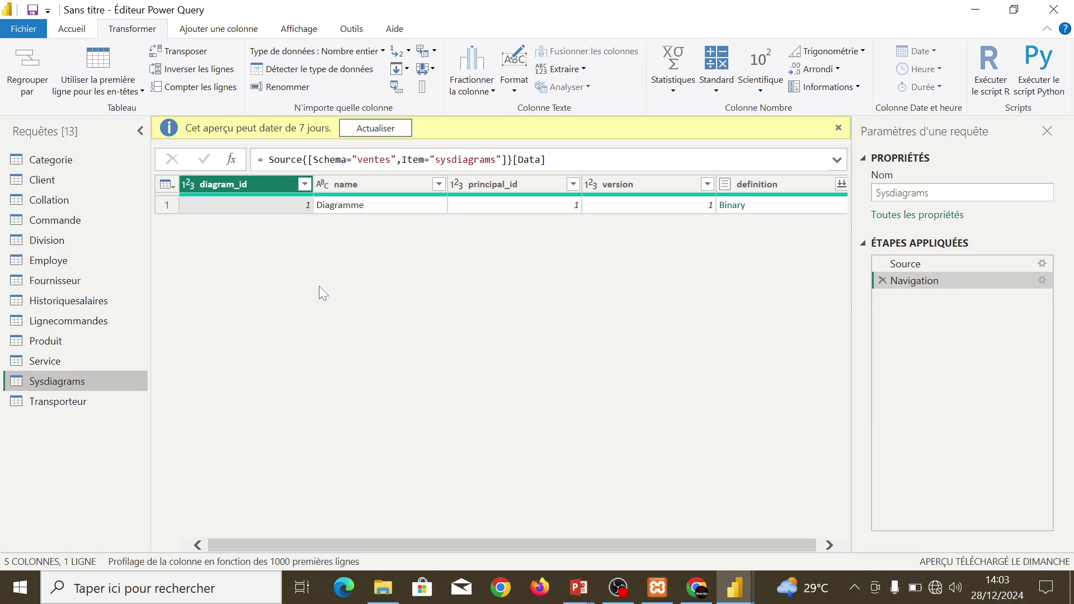
left_click(174, 52)
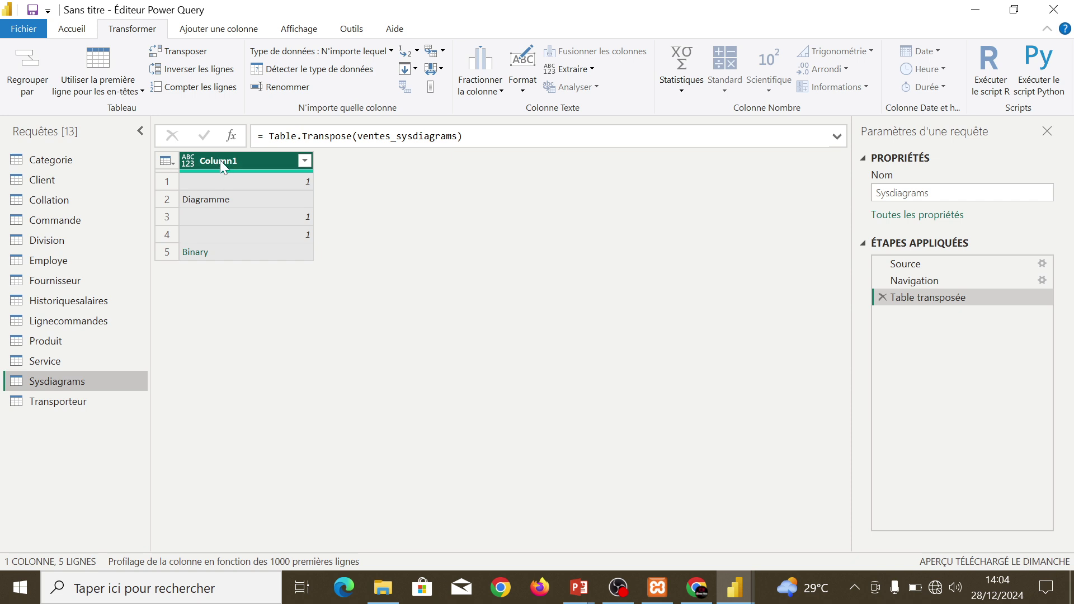
left_click(282, 87)
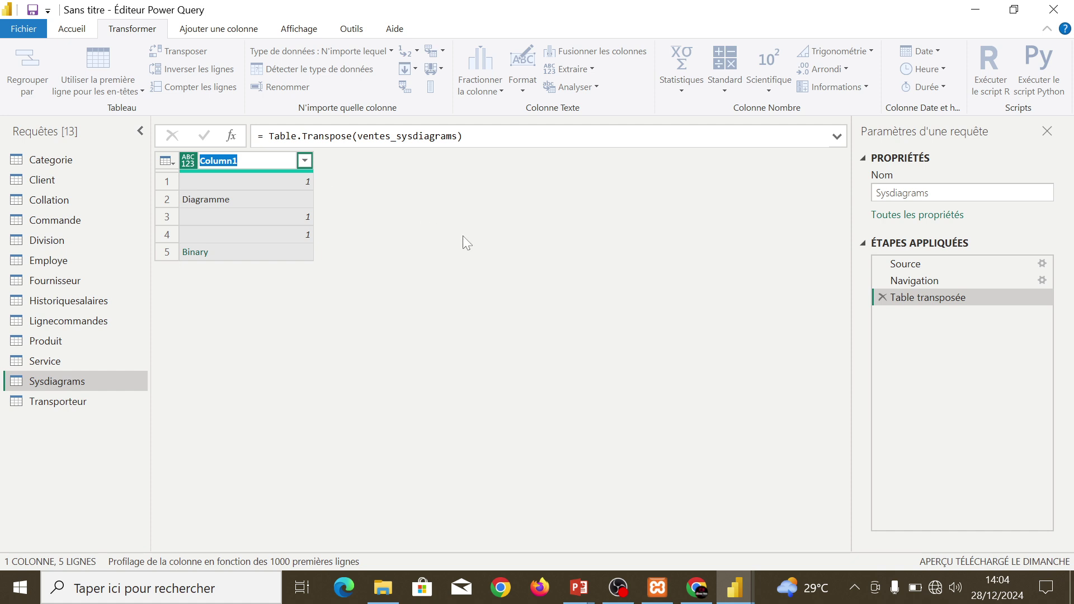
key("Return")
left_click(882, 296)
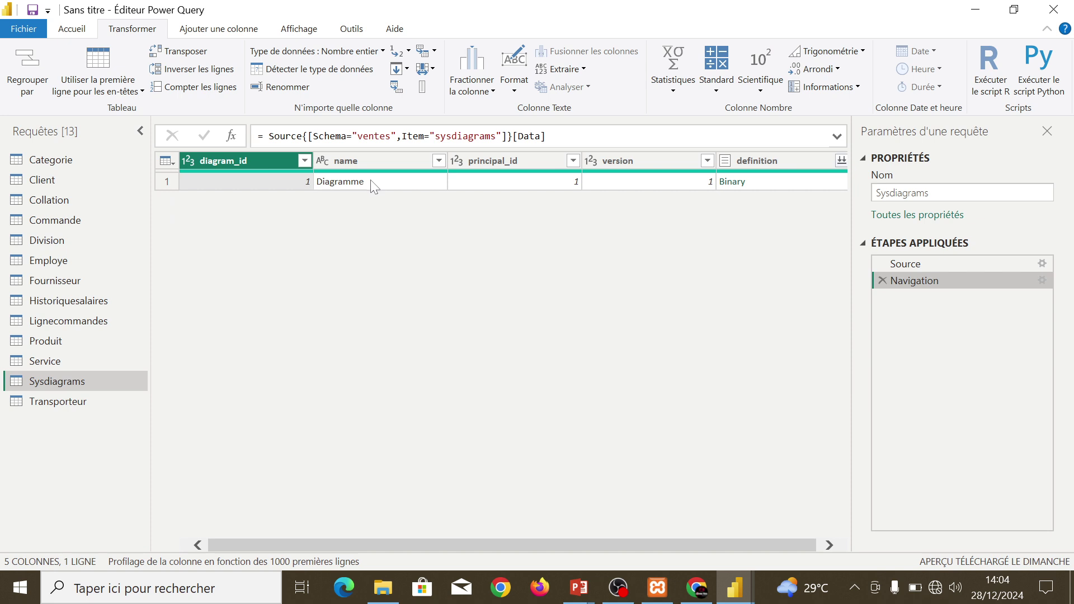
- Fill the null values of the Transporteur query's Telephone column upward
left_click(62, 407)
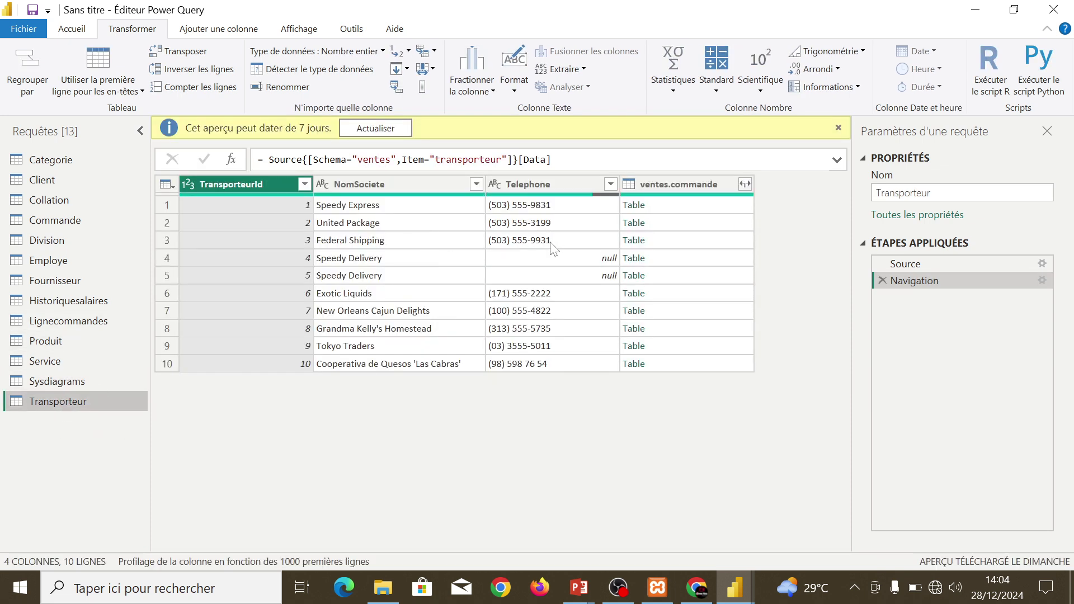
left_click(525, 183)
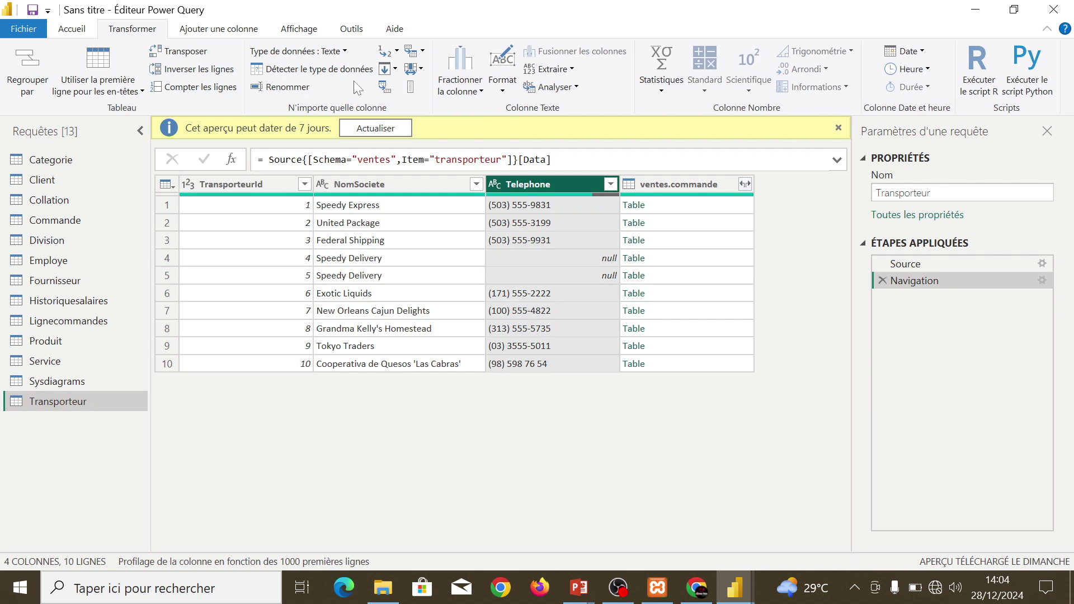
left_click(397, 70)
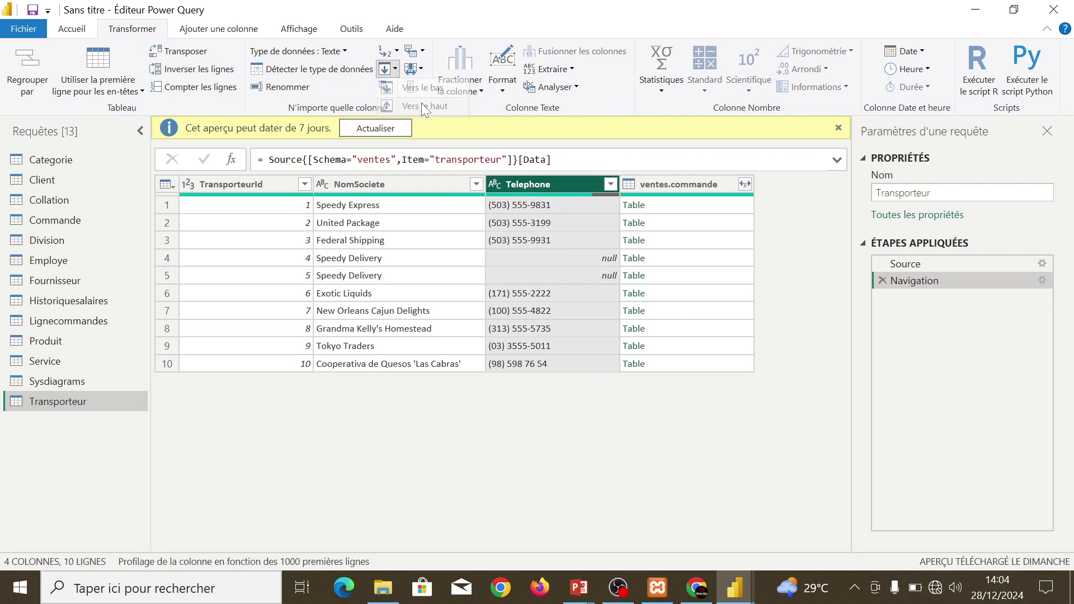
left_click(423, 106)
left_click(395, 69)
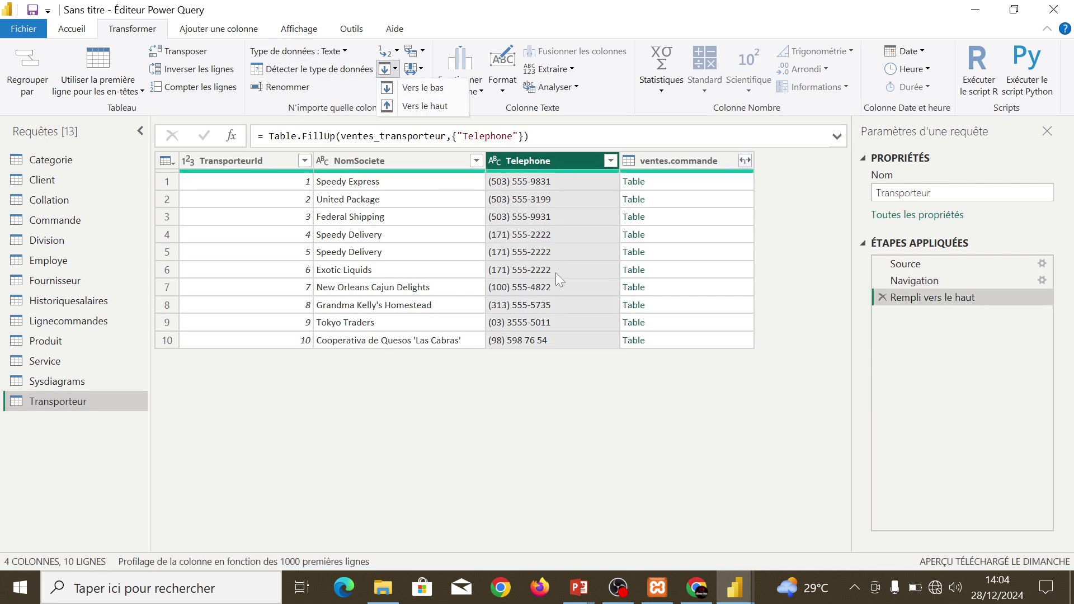
left_click(523, 411)
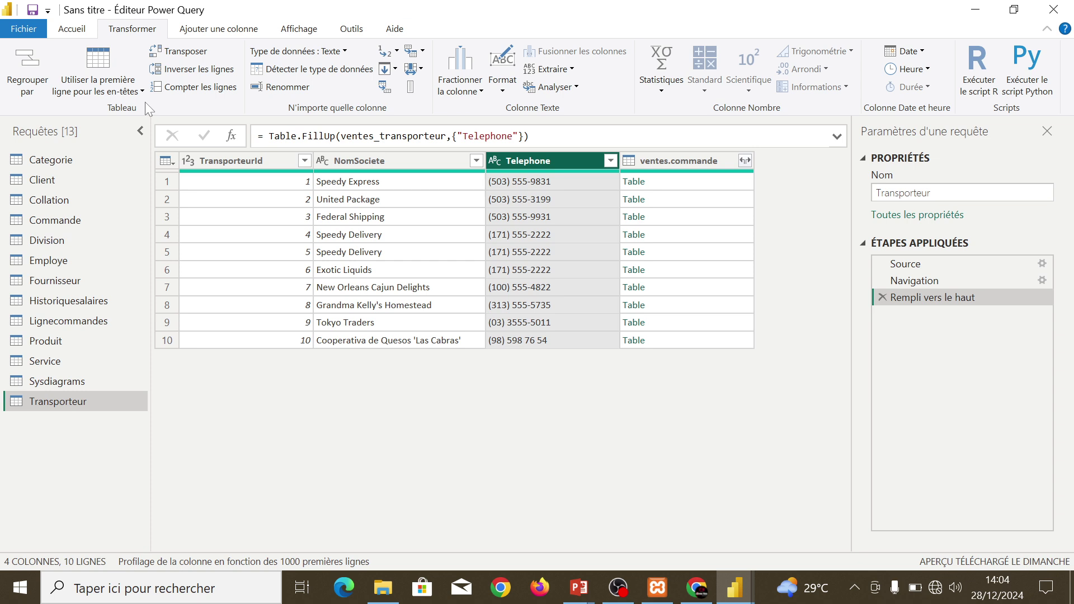
left_click(192, 33)
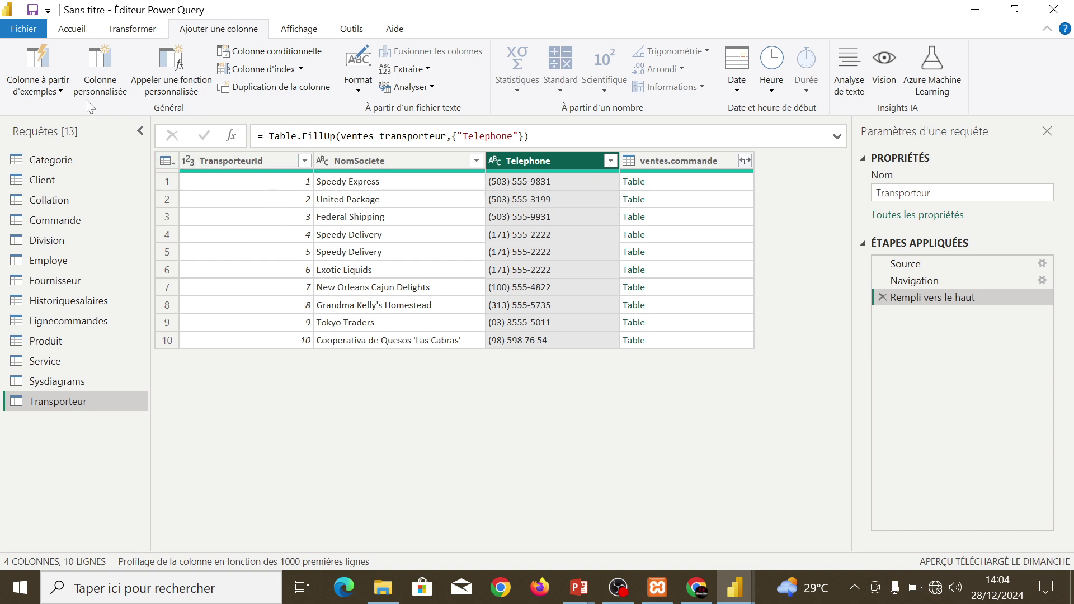
left_click(60, 88)
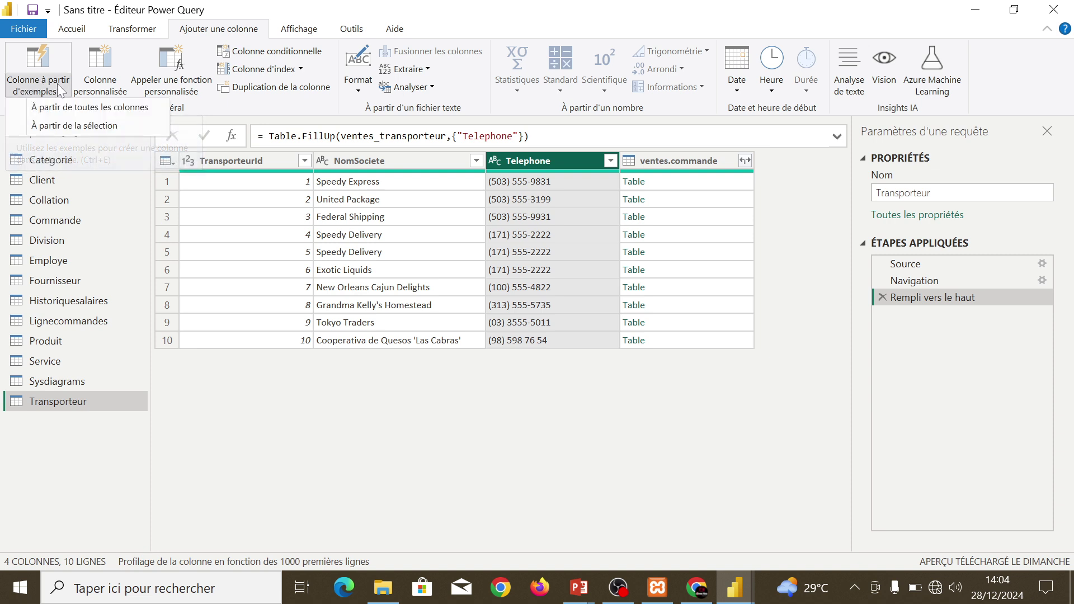
left_click(68, 112)
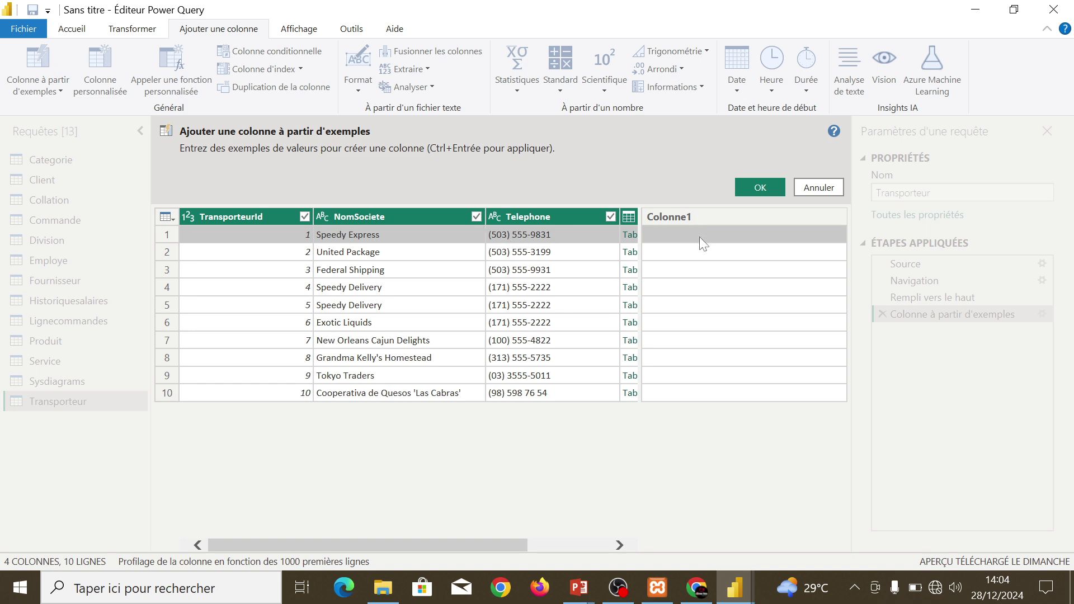
left_click(802, 189)
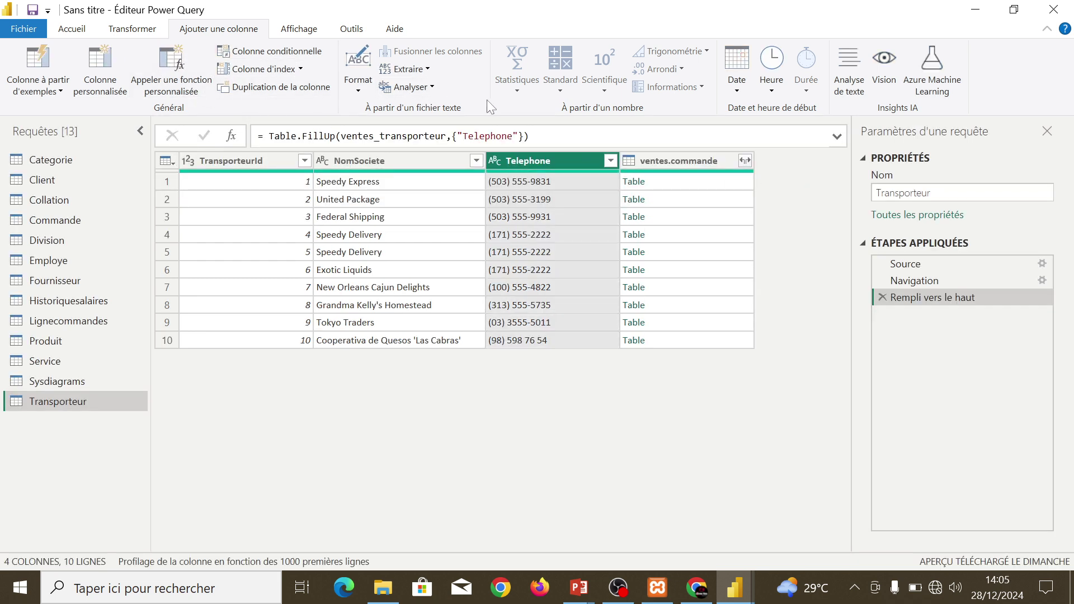
- Show the column profile for the Commande query, examine the first column's statistics and value distribution, and hide the profile
left_click(299, 32)
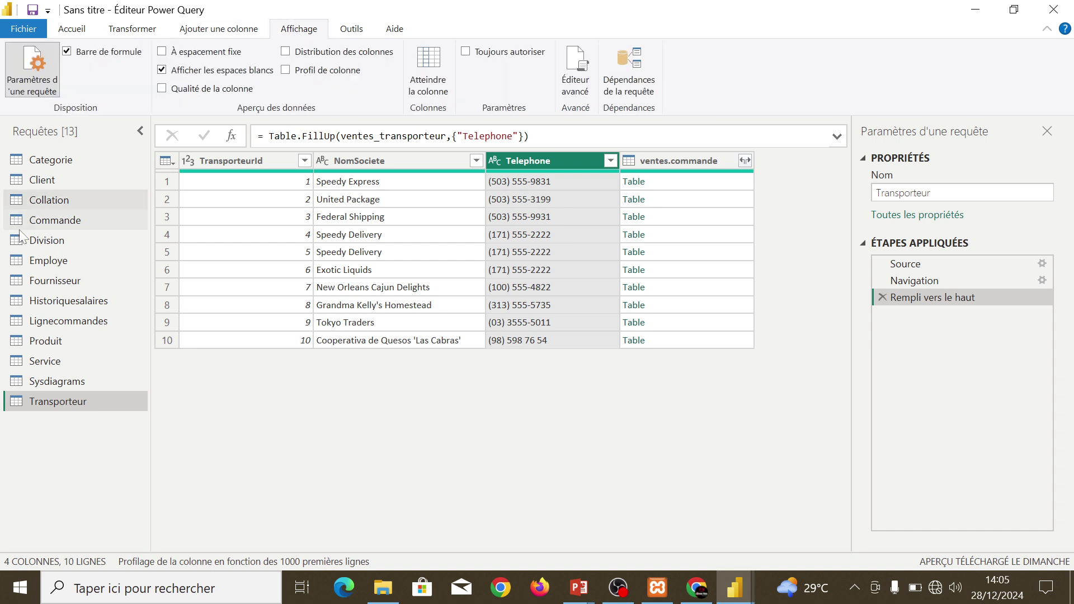
left_click(66, 224)
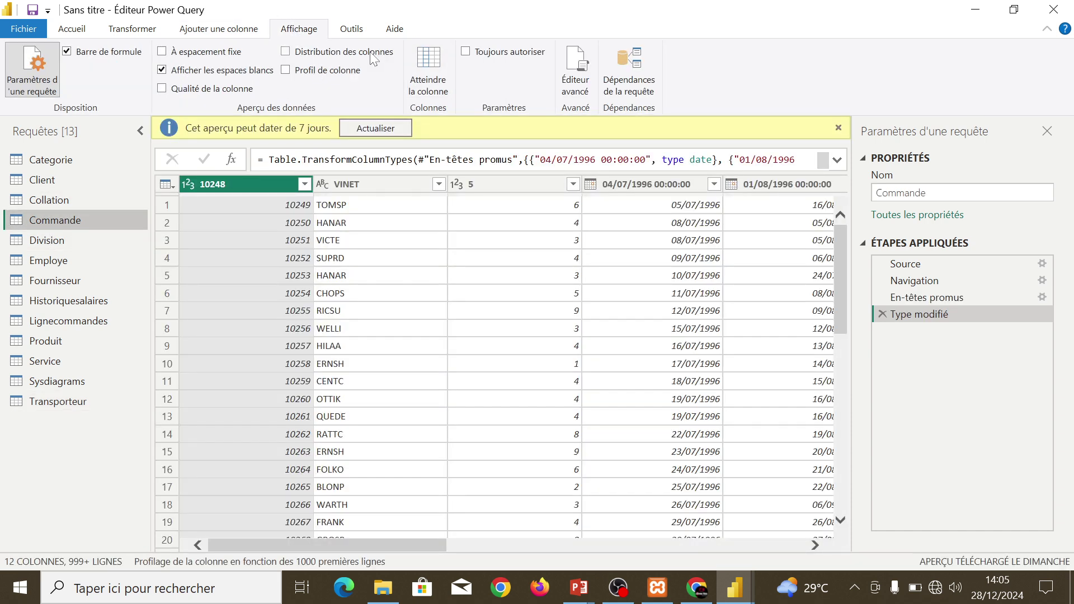
left_click(302, 75)
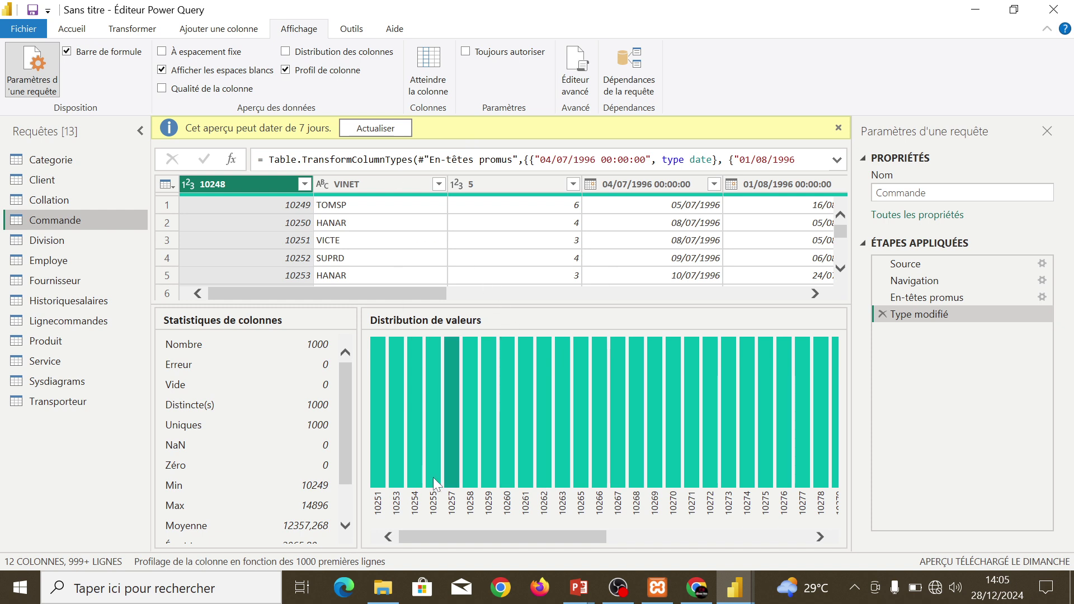
mouse_move(433, 477)
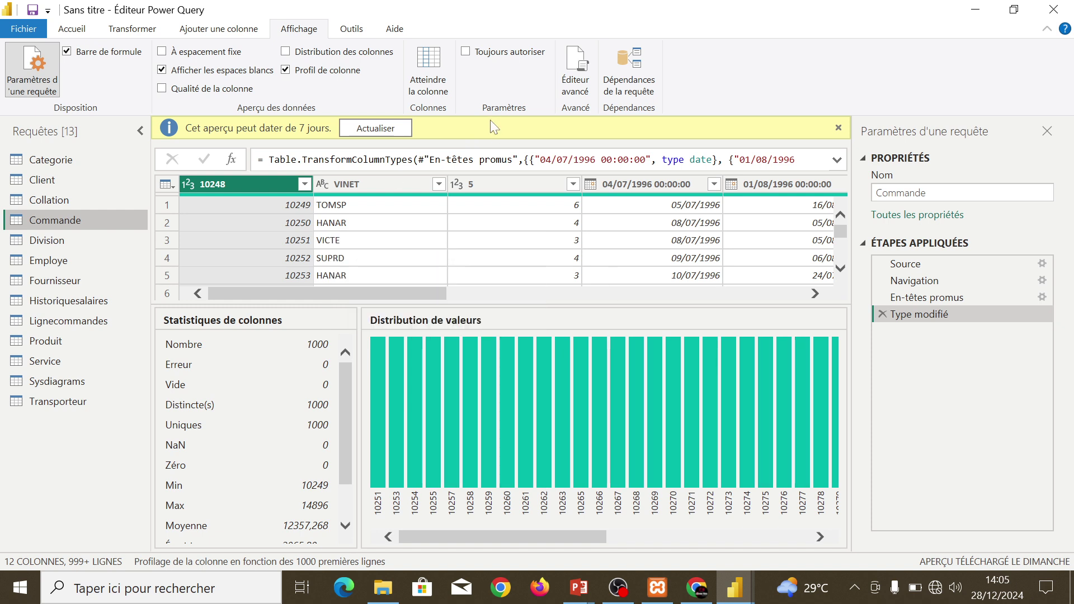
left_click(287, 71)
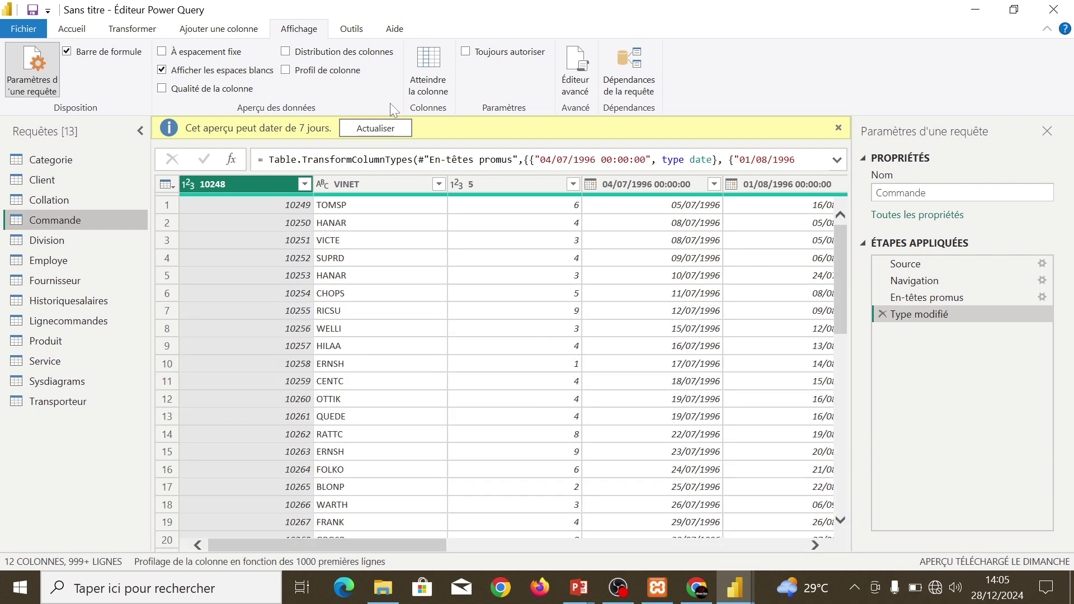
- Examine the query dependencies diagram, enlarging it to follow the links from the ventes database to its tables, and close it
left_click(629, 71)
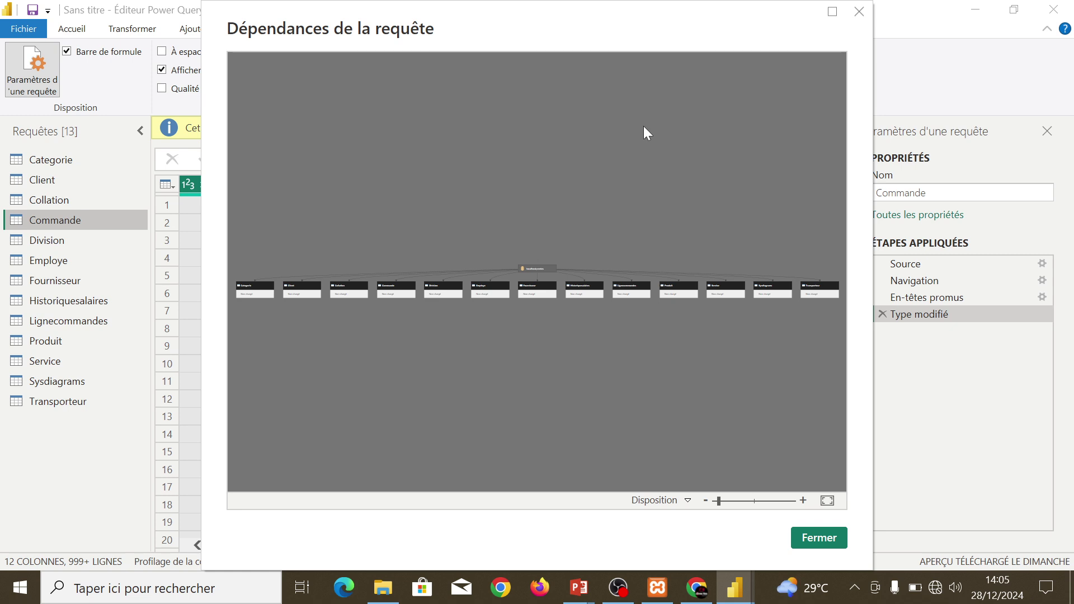
left_click(765, 500)
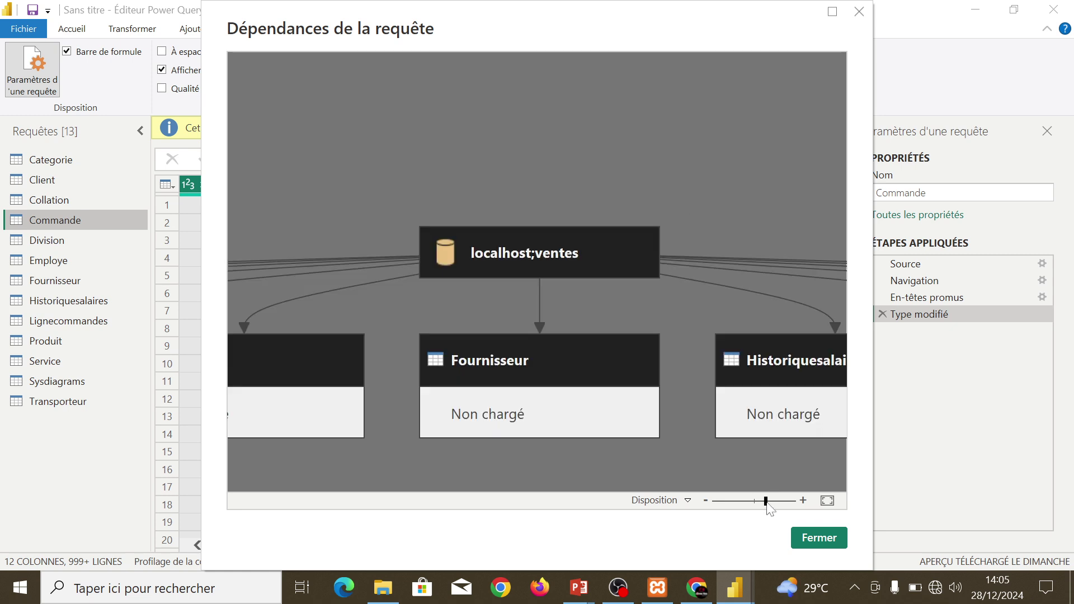
left_click_drag(555, 445, 706, 466)
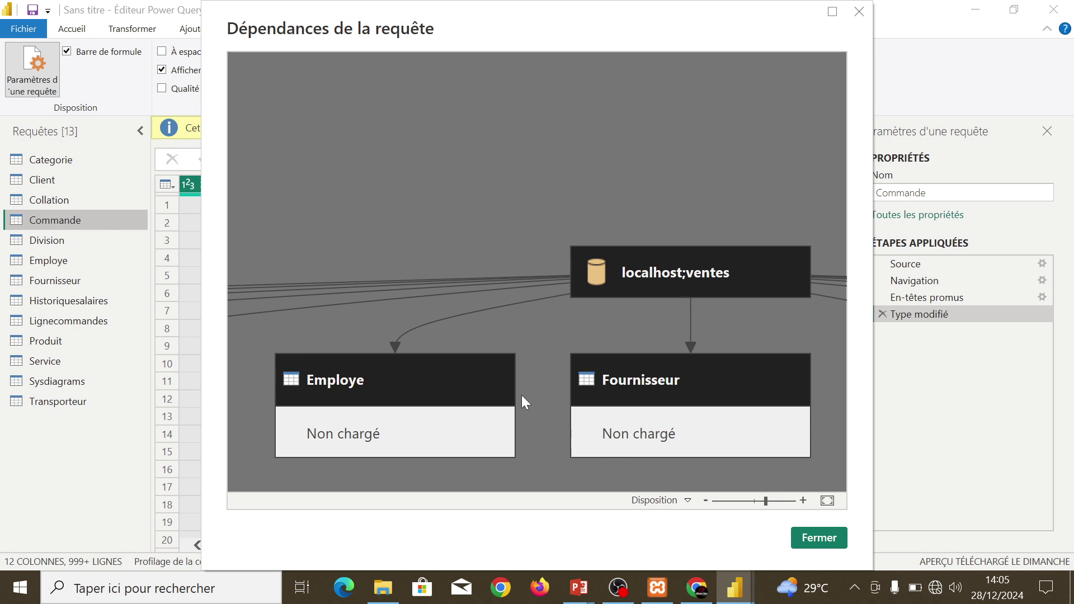
left_click_drag(521, 395, 787, 372)
left_click_drag(462, 345, 794, 271)
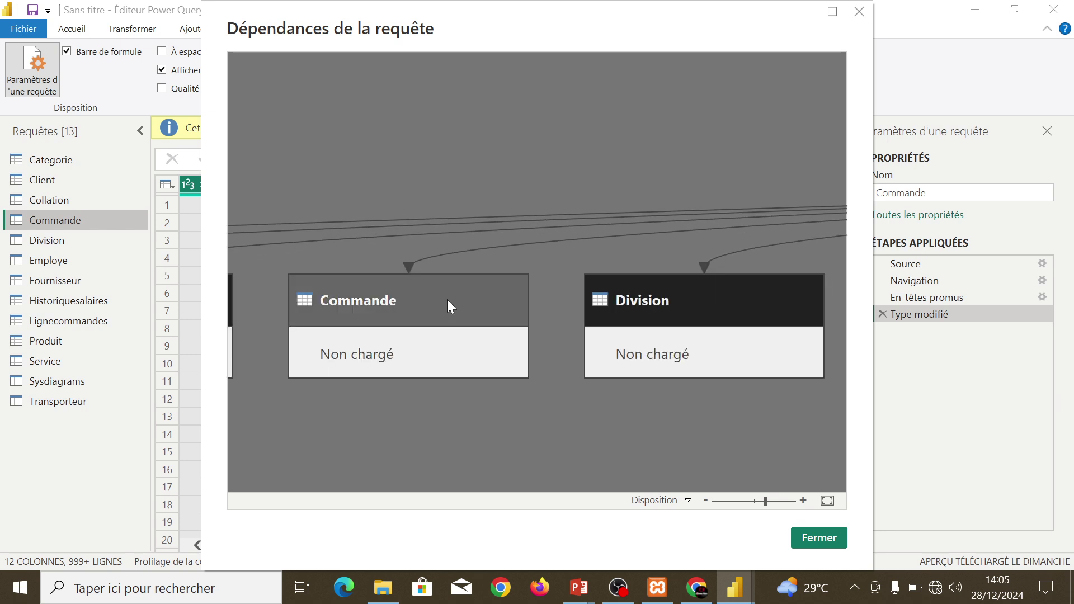
left_click_drag(447, 299, 666, 277)
left_click(666, 277)
left_click_drag(417, 259, 878, 218)
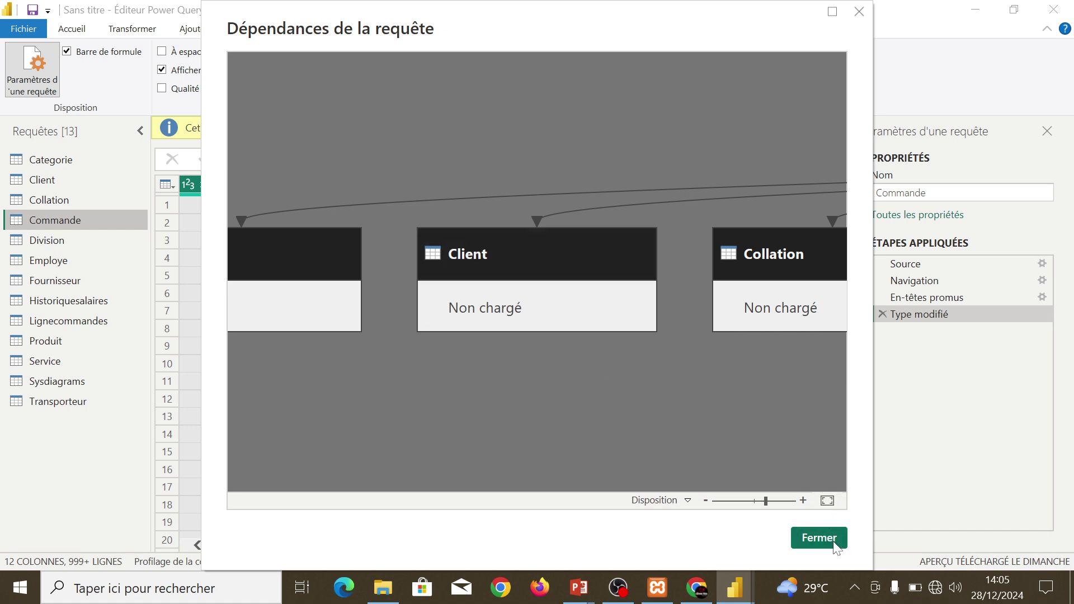
left_click(859, 11)
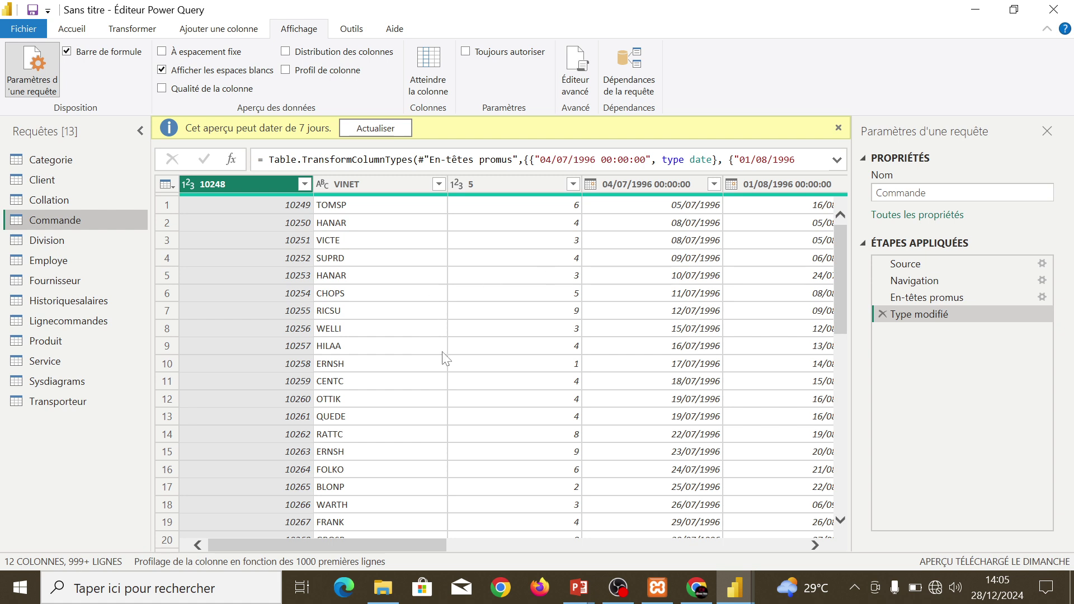
- Apply the pending query changes to load all tables into the report, and close the Power Query Editor
left_click(72, 29)
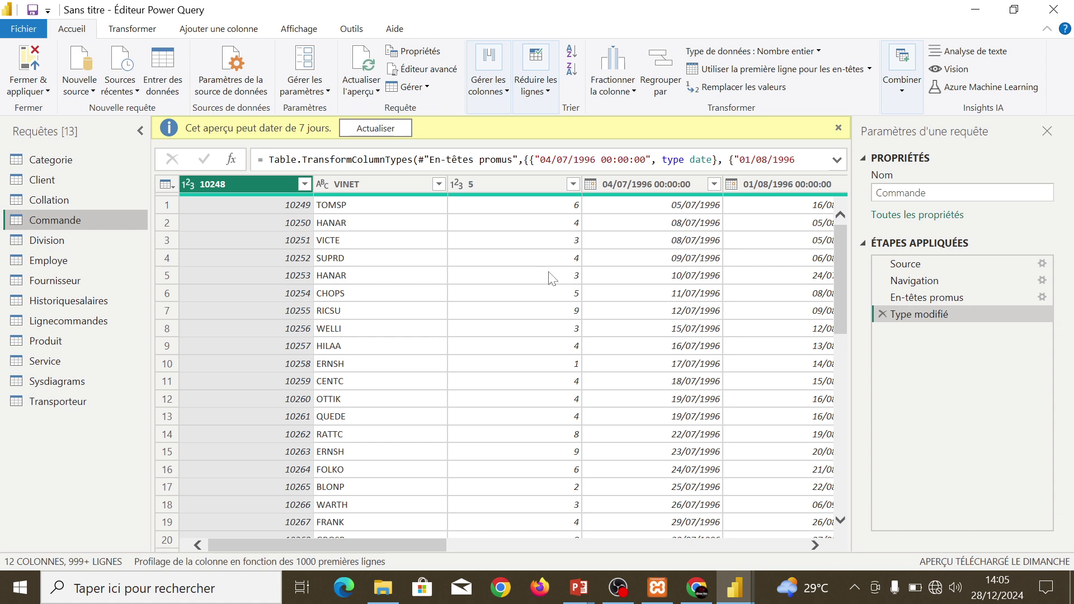
left_click(34, 90)
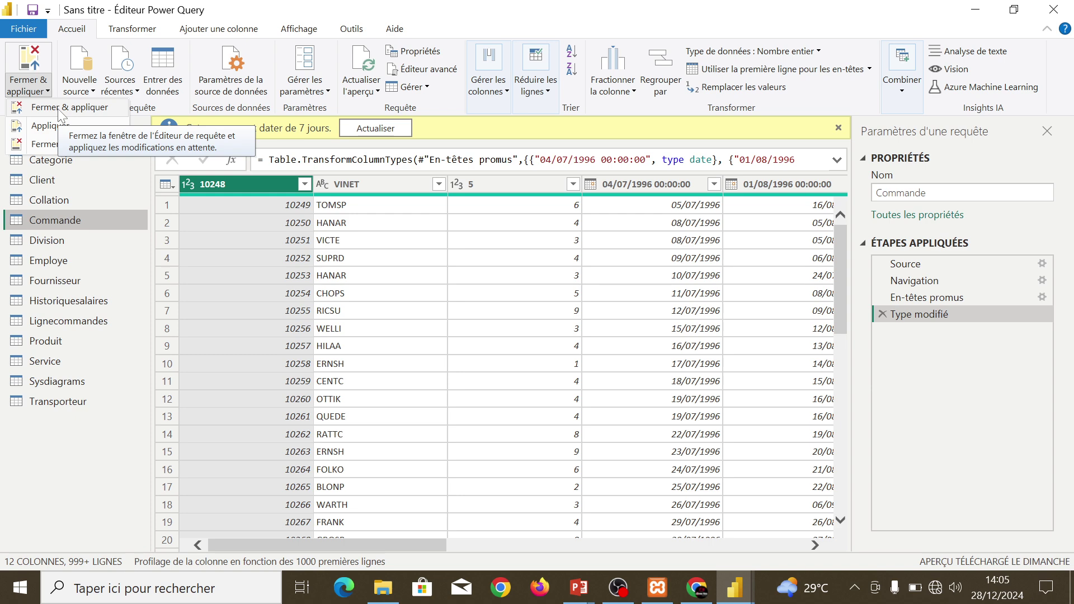
left_click(59, 109)
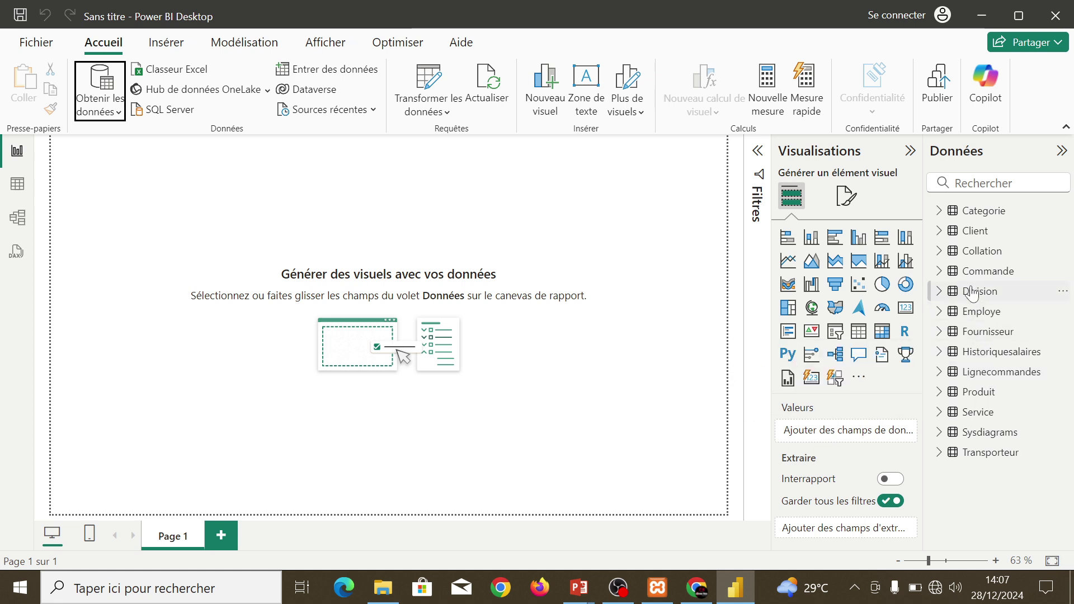
- Expand the Client table to examine its fields, and look over the table cards and relationships in the model view
left_click(972, 234)
left_click(974, 232)
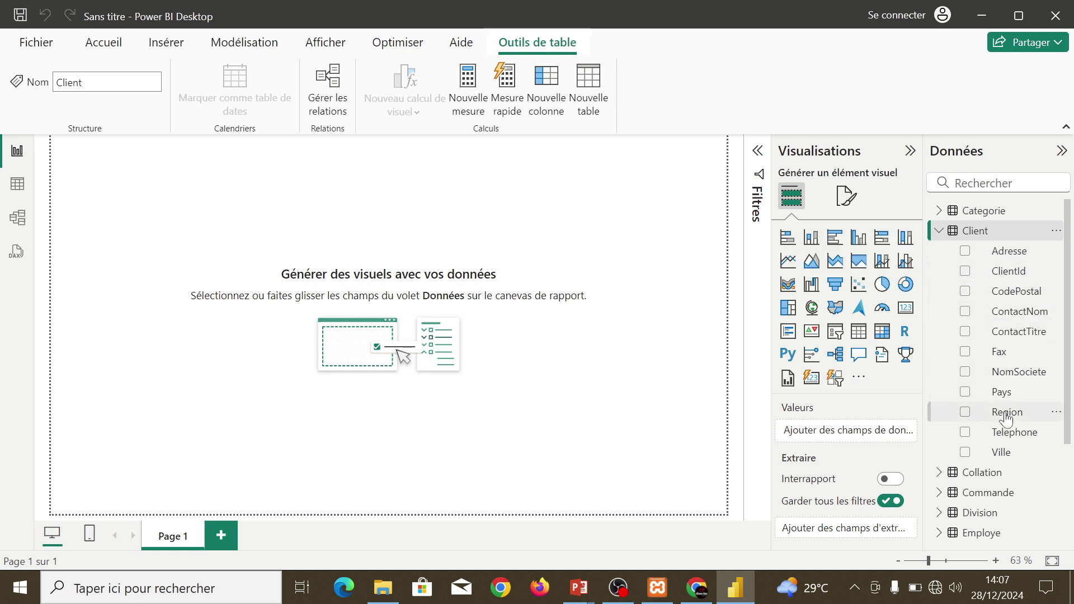
left_click(17, 223)
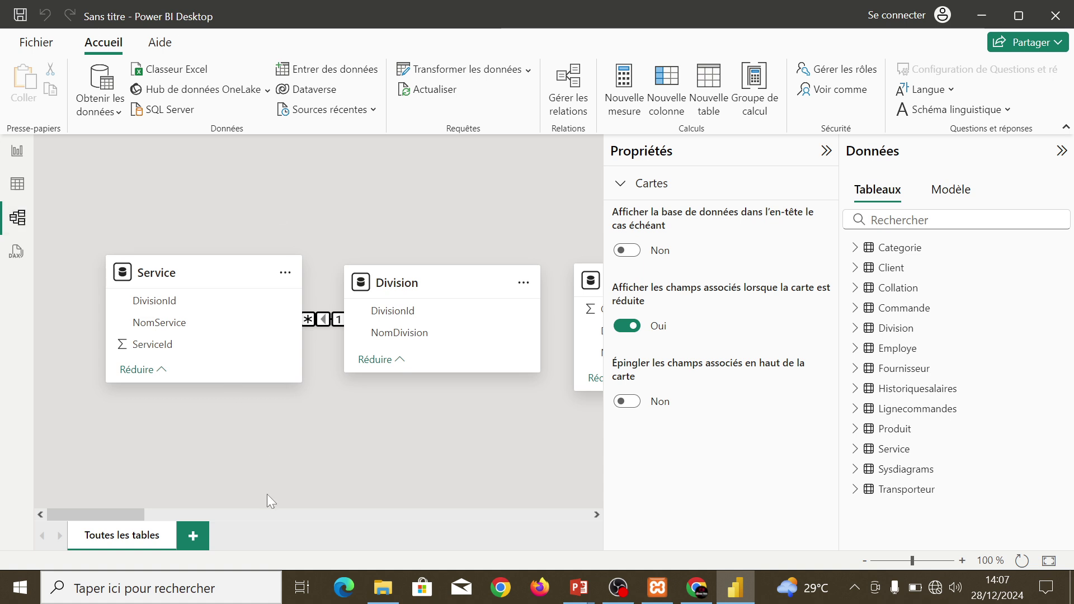
left_click_drag(139, 512, 331, 501)
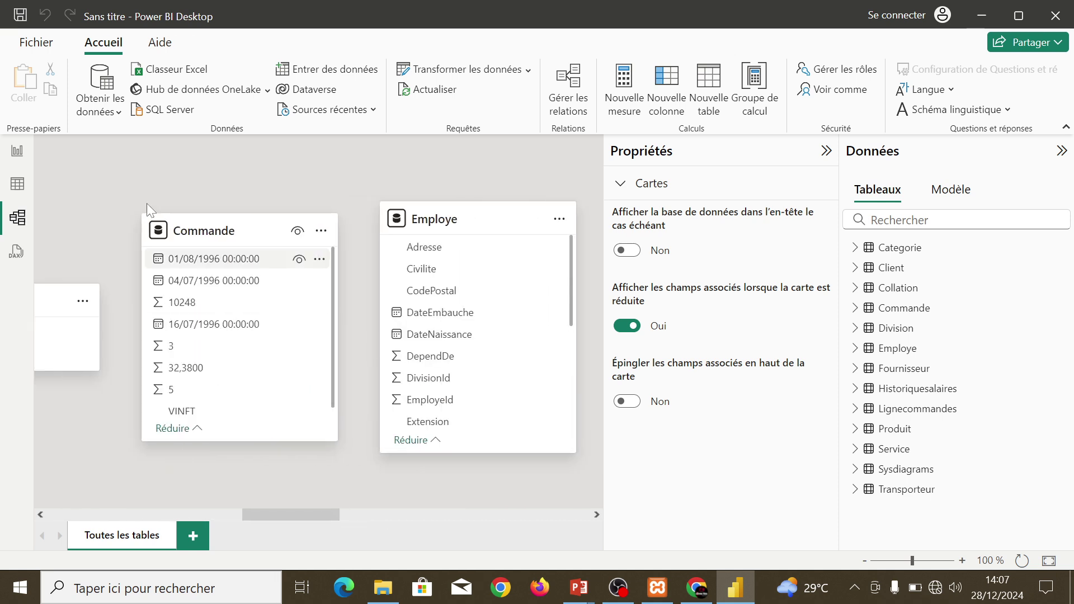
- Examine the rows of the Categorie and Client tables in the table view, and return to the report view with Client's fields collapsed
left_click(20, 185)
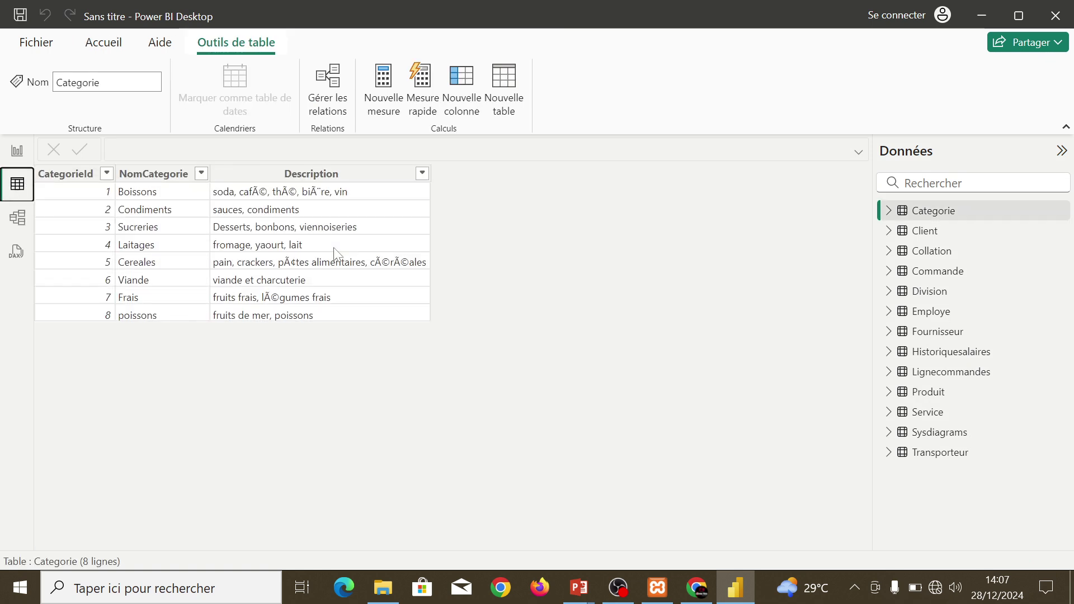
left_click(924, 233)
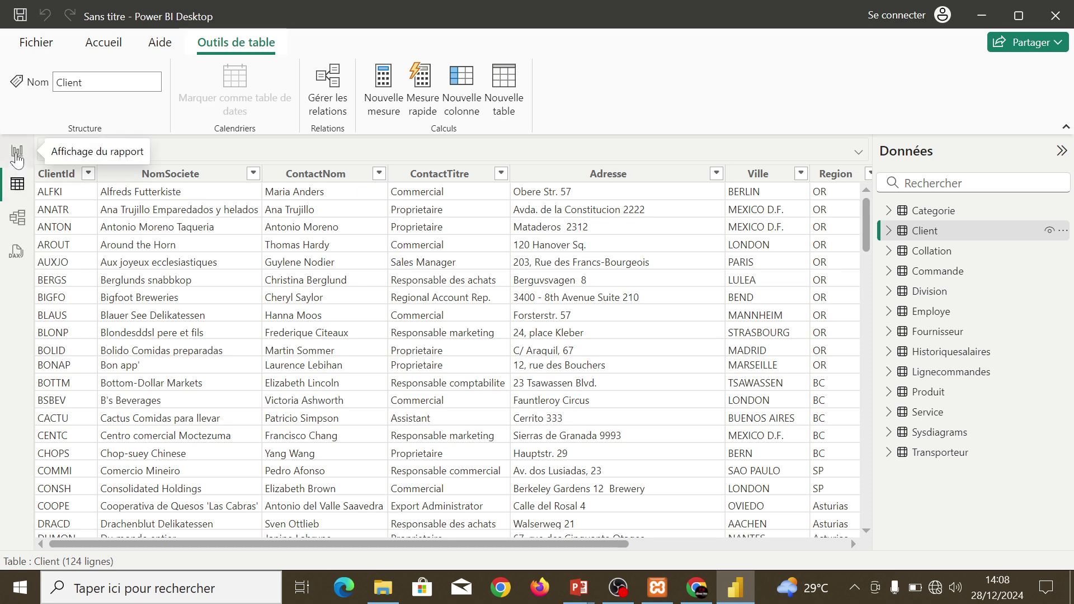
left_click(17, 160)
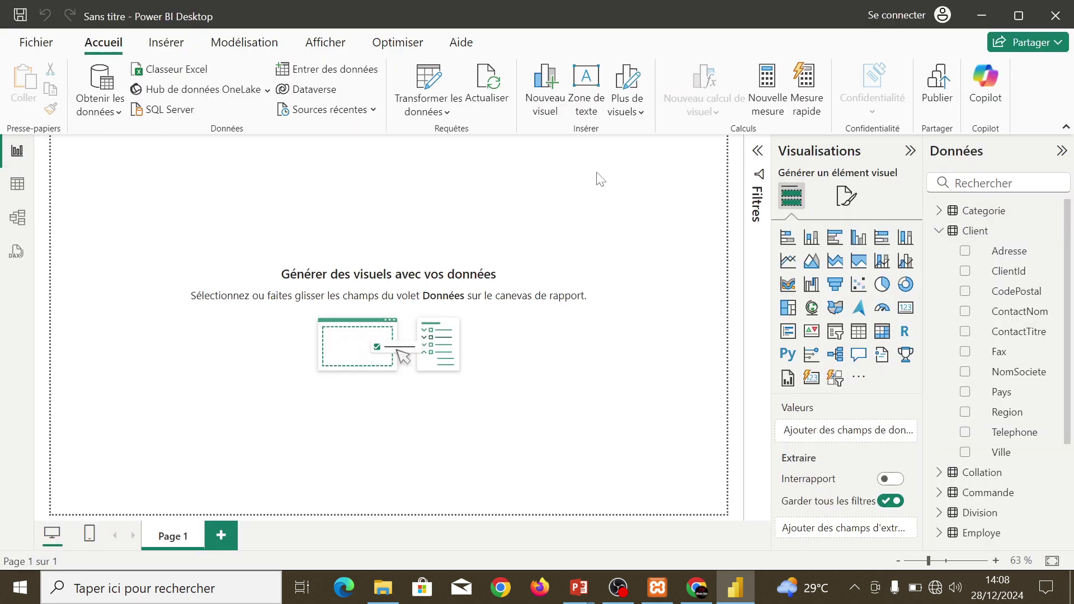
left_click(939, 231)
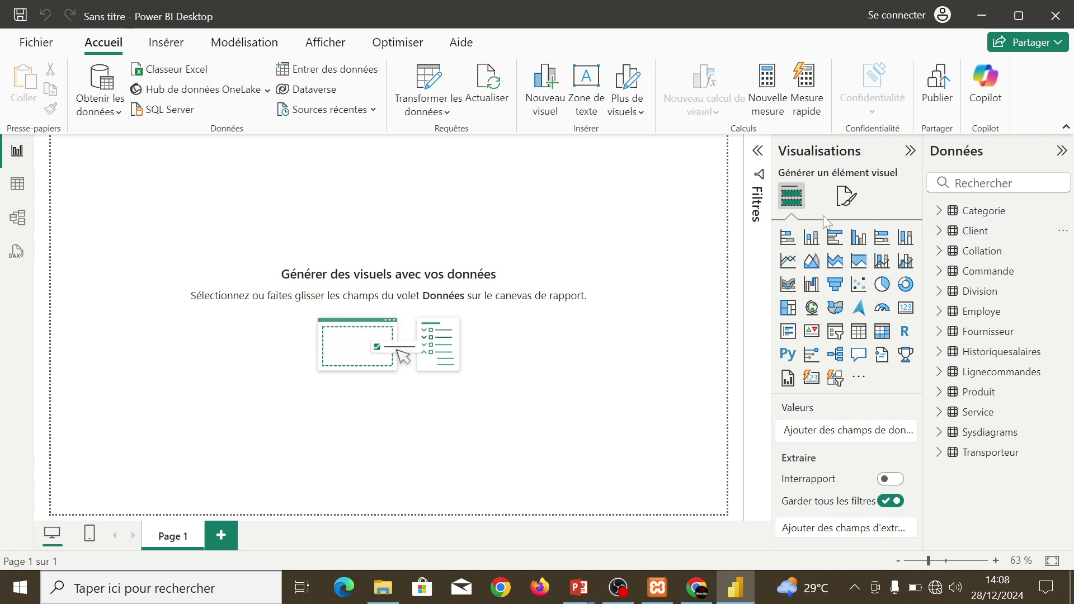